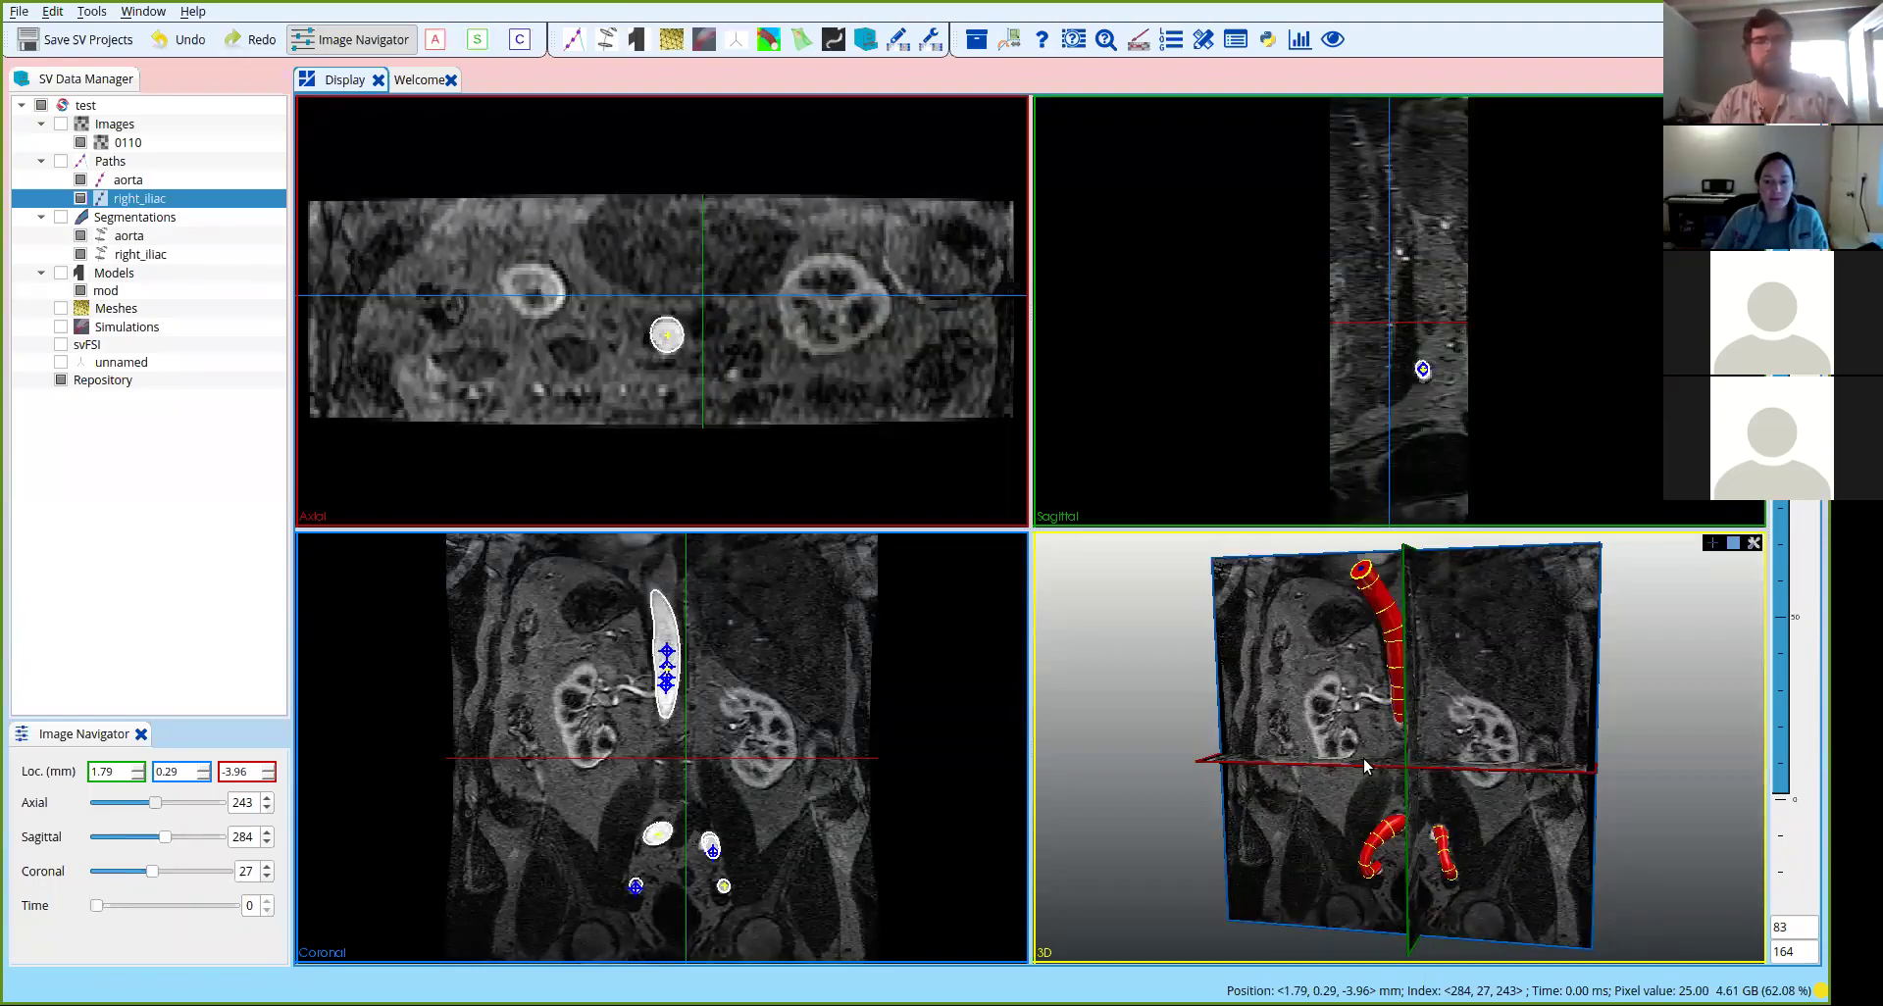
Start creating a new contour group from the Segmentations node's context menu.
mouse_move(1353, 780)
left_mouse_down()
mouse_move(1379, 739)
mouse_move(1328, 769)
left_mouse_up()
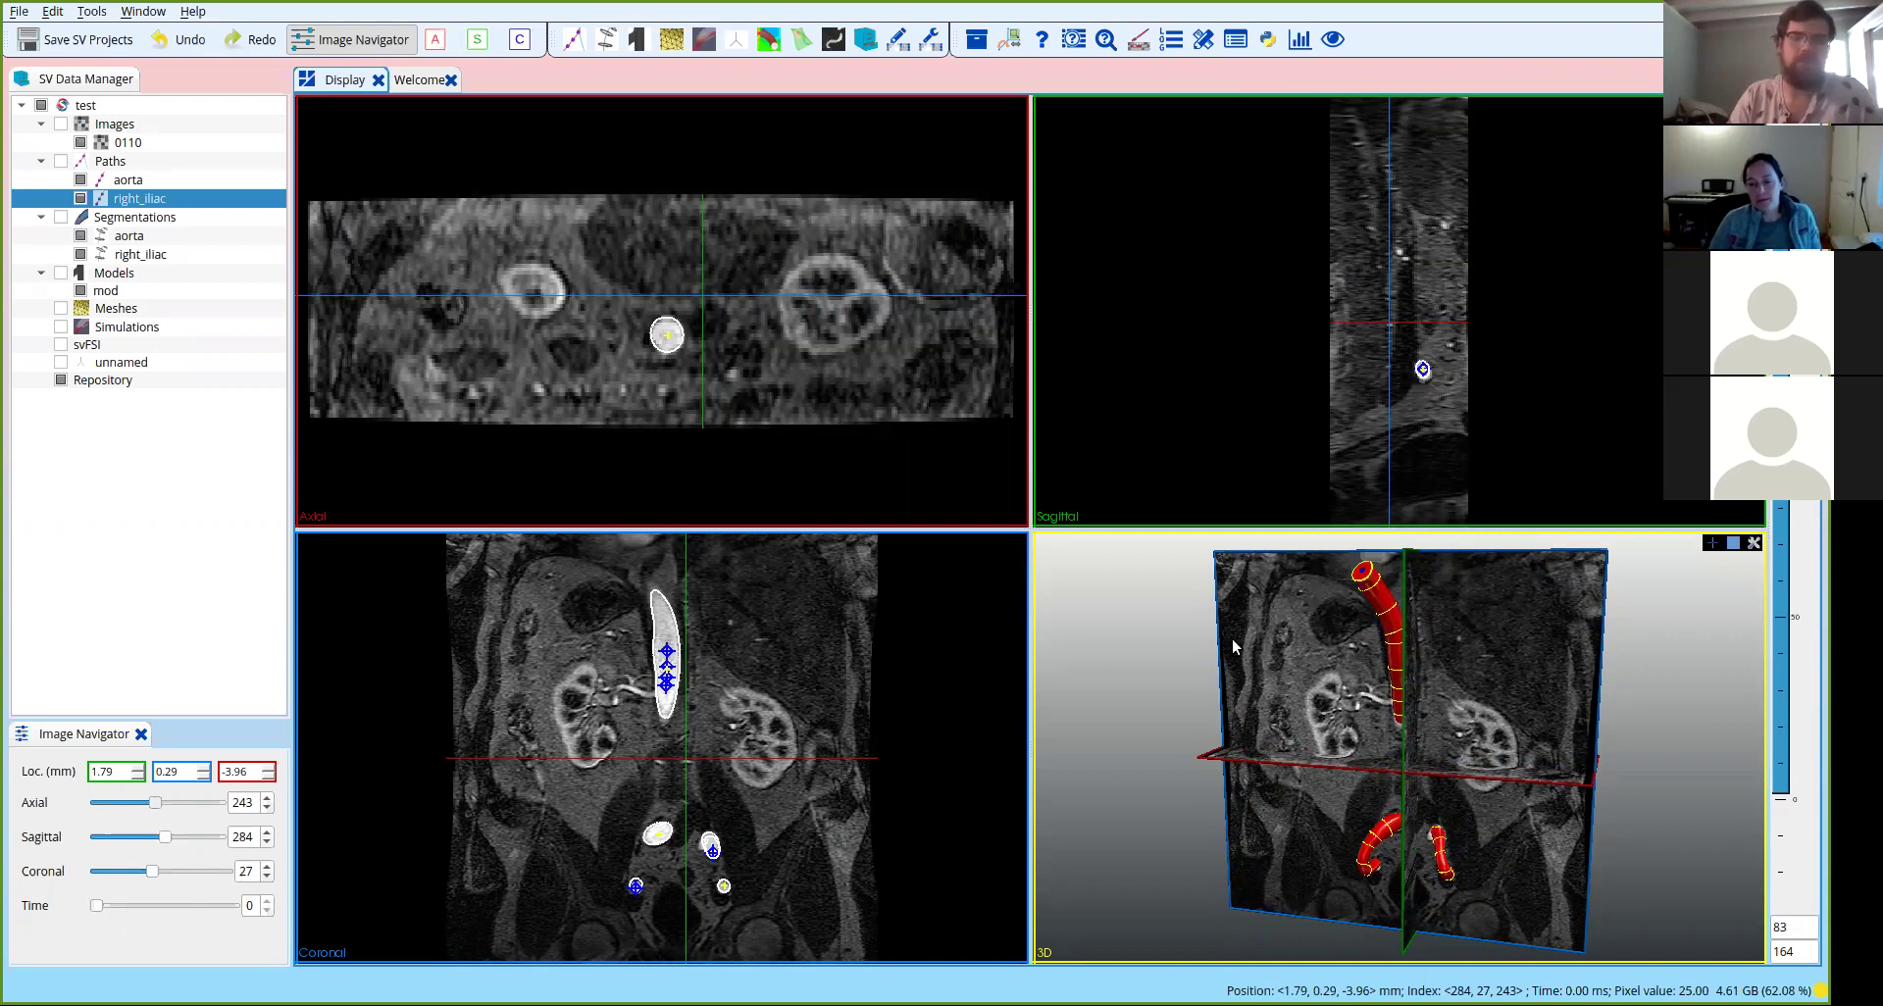
left_click_drag(1202, 586, 1206, 596)
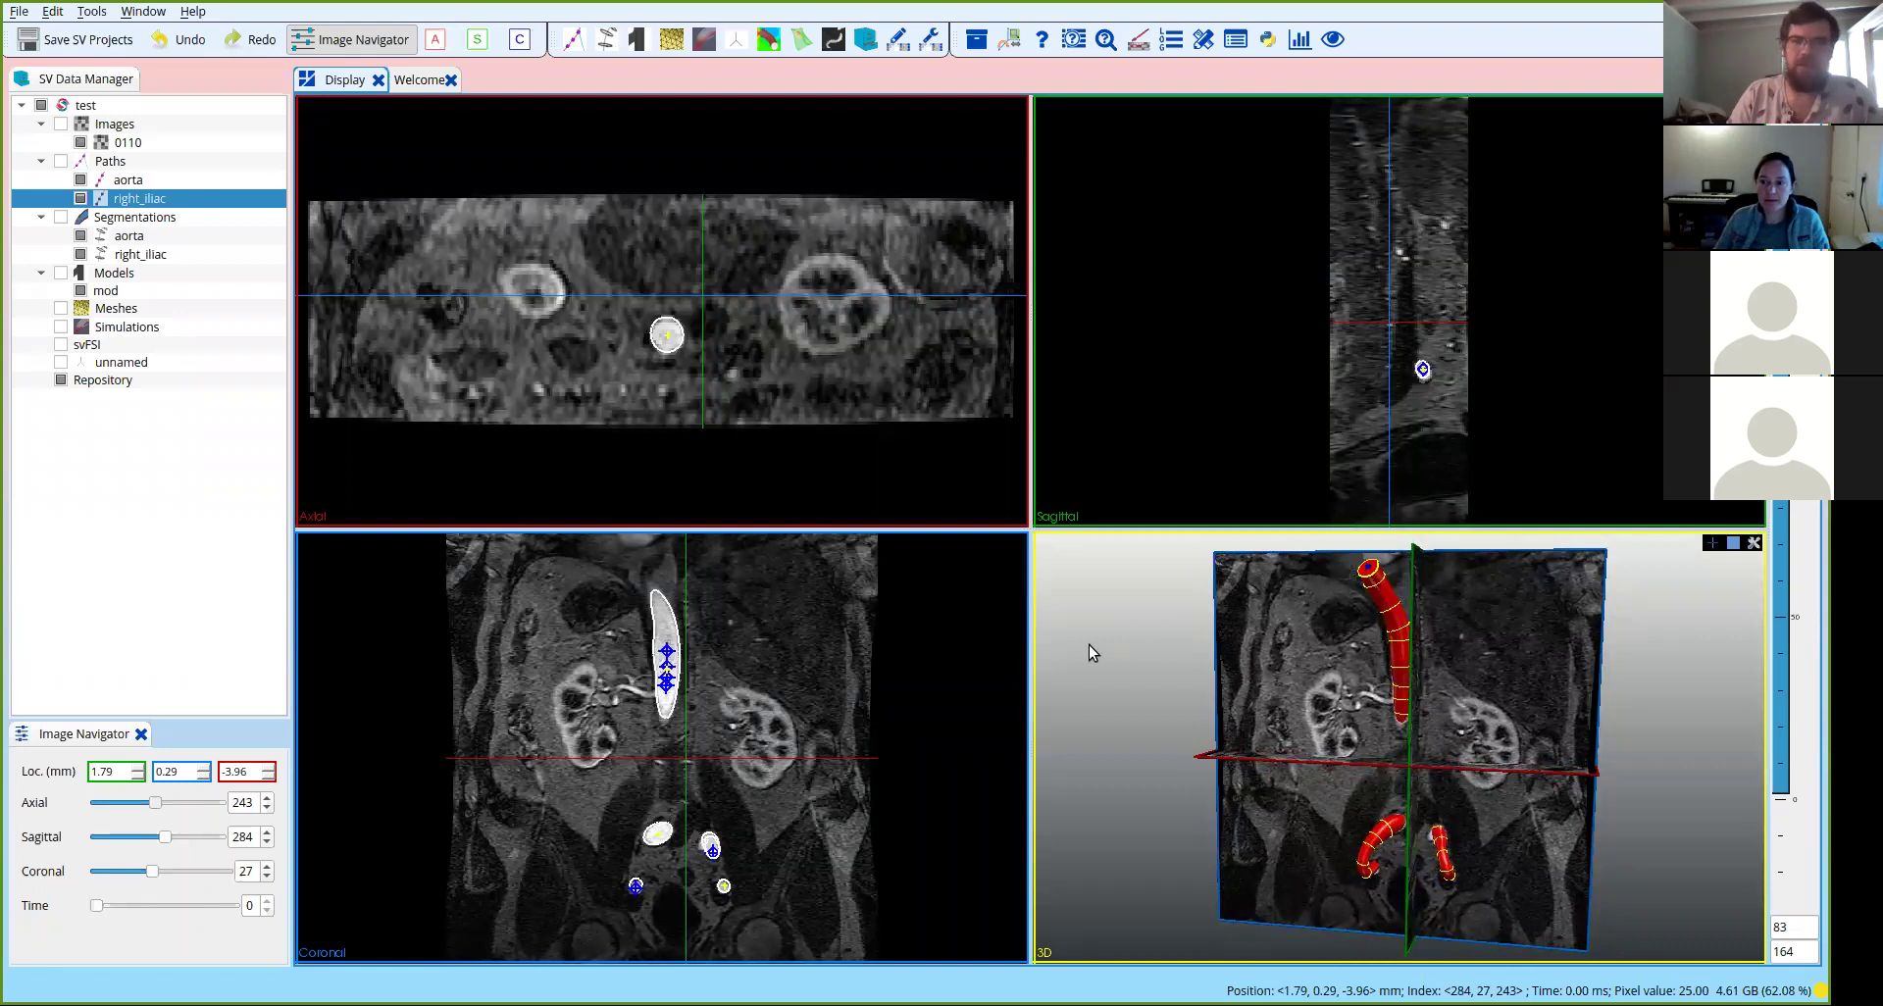
left_click_drag(1233, 740, 1220, 754)
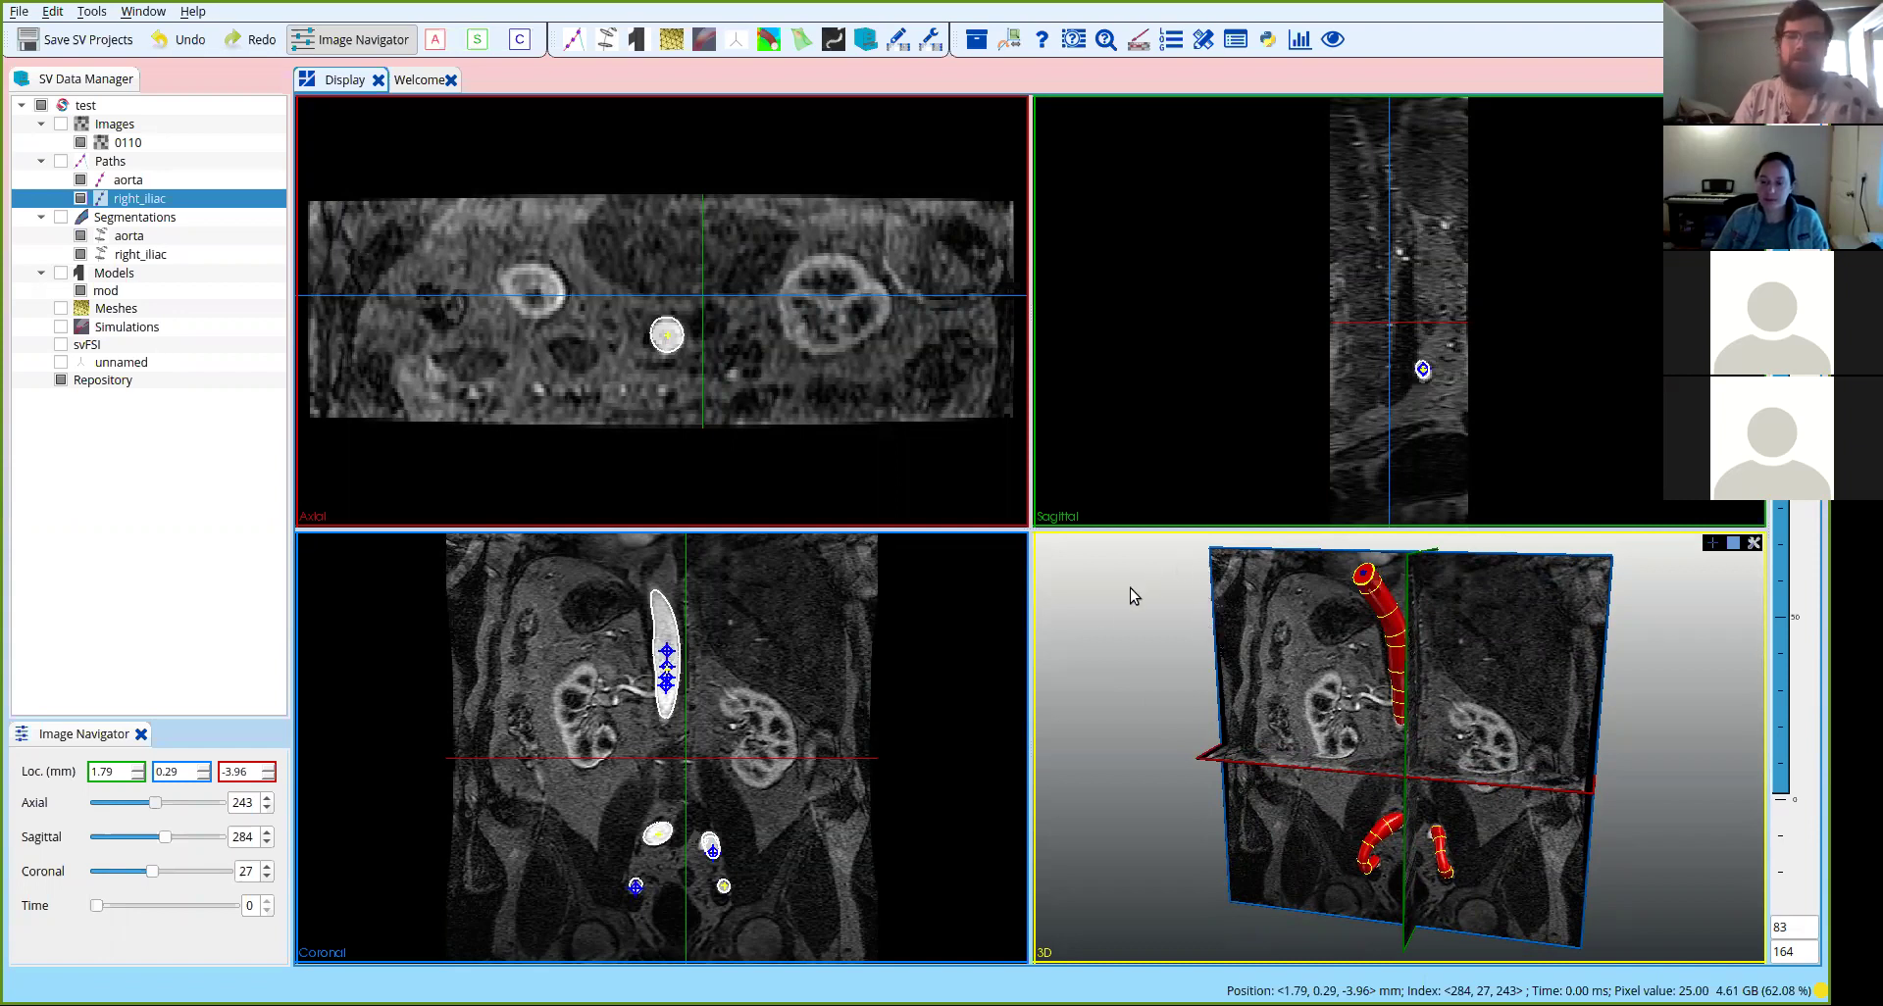
left_click_drag(1185, 621, 1187, 616)
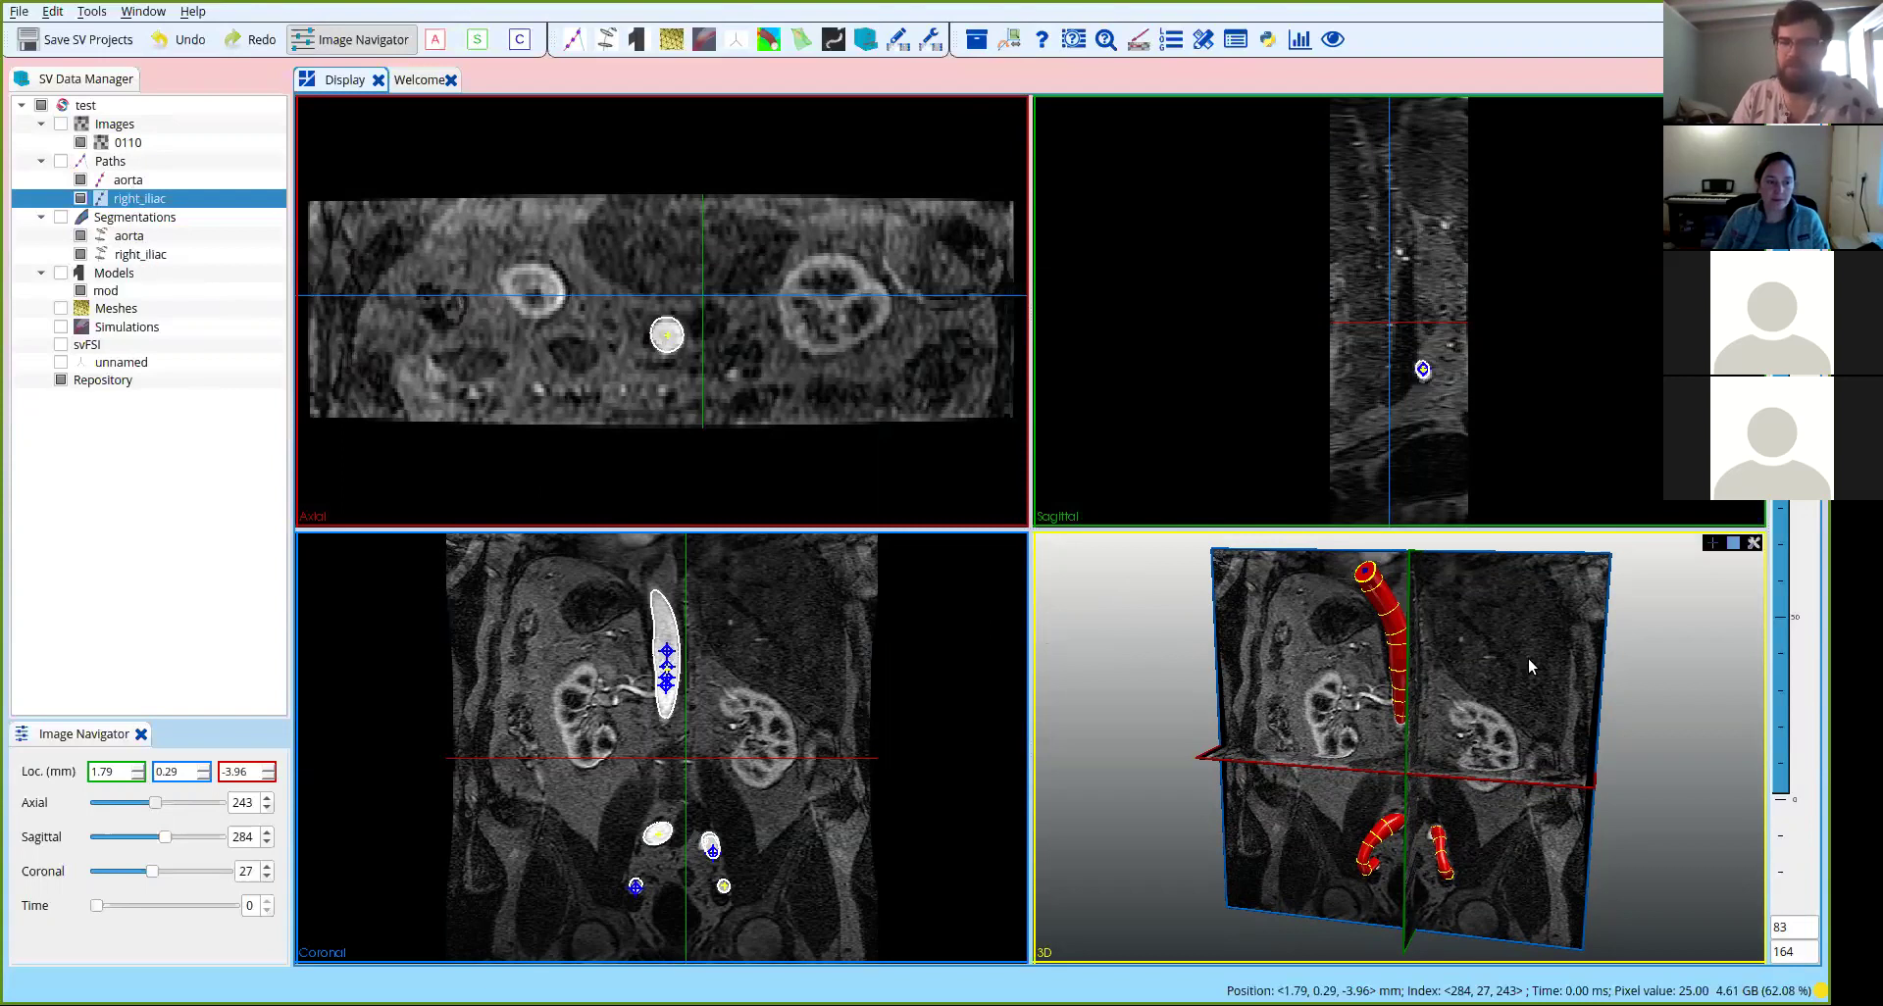
left_click_drag(1552, 667, 1505, 687)
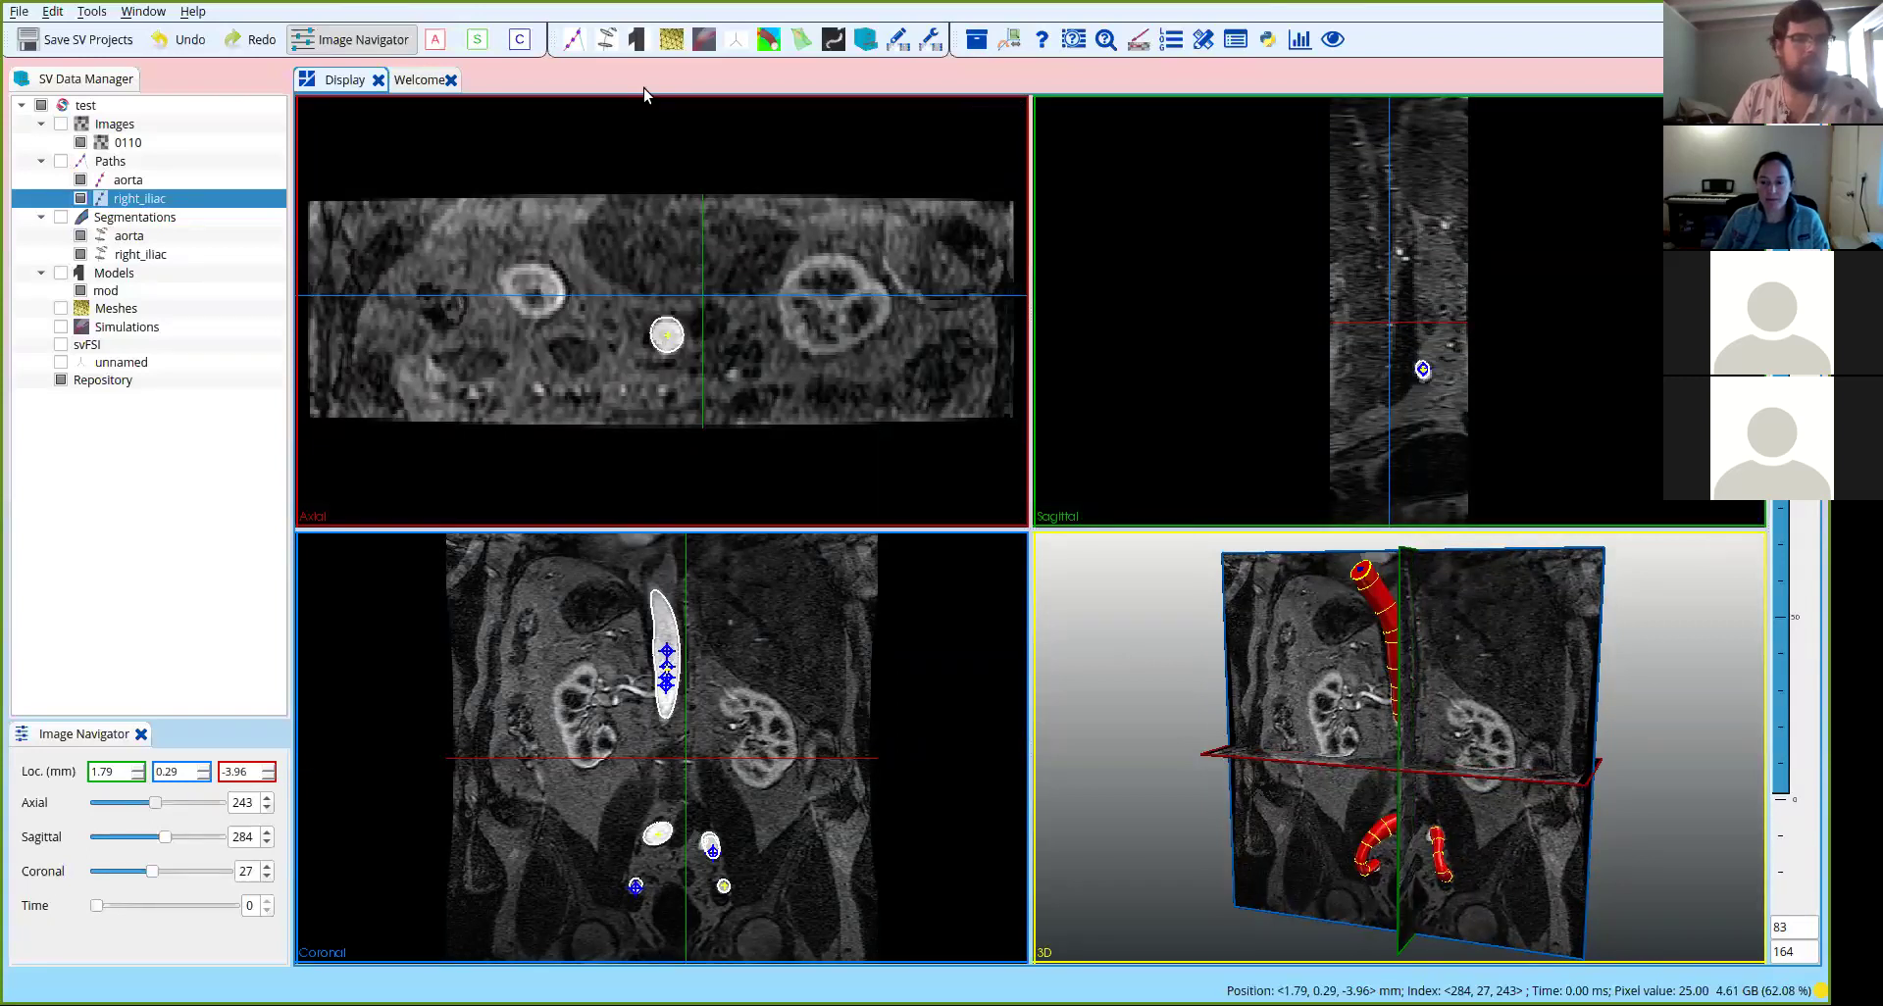
left_click(154, 220)
right_click(152, 219)
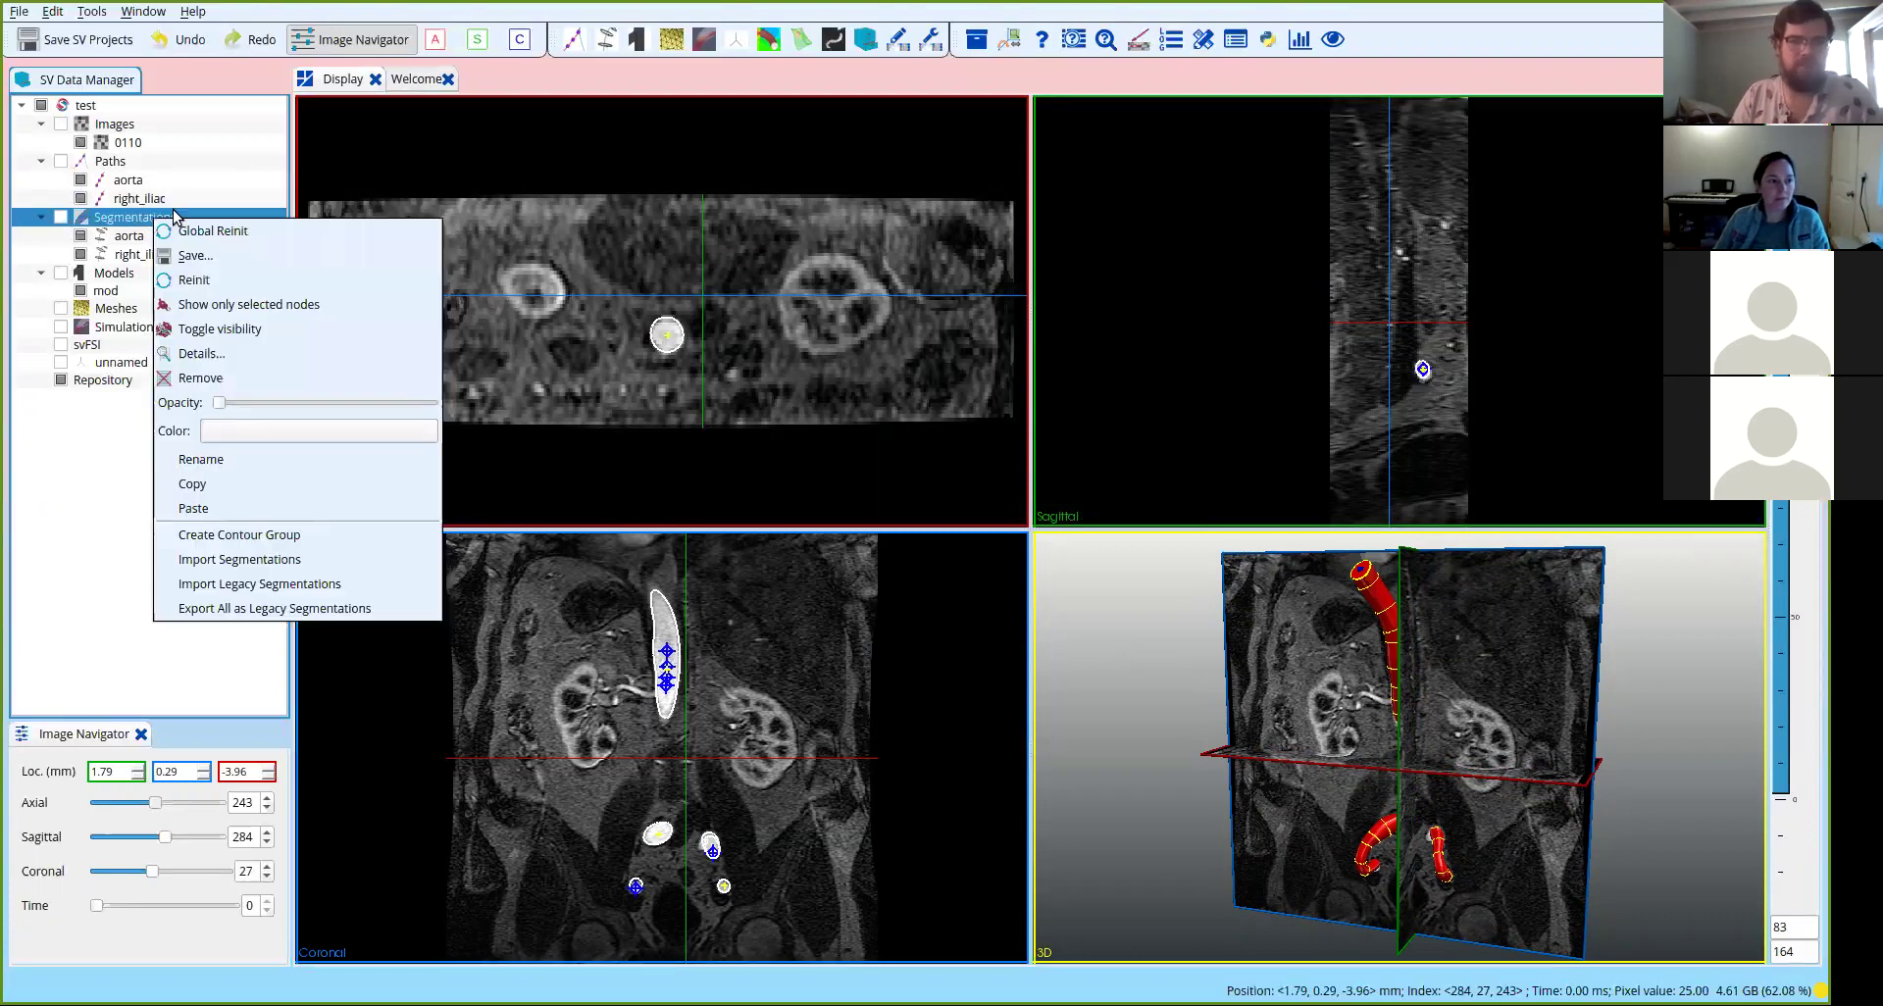
left_click(243, 537)
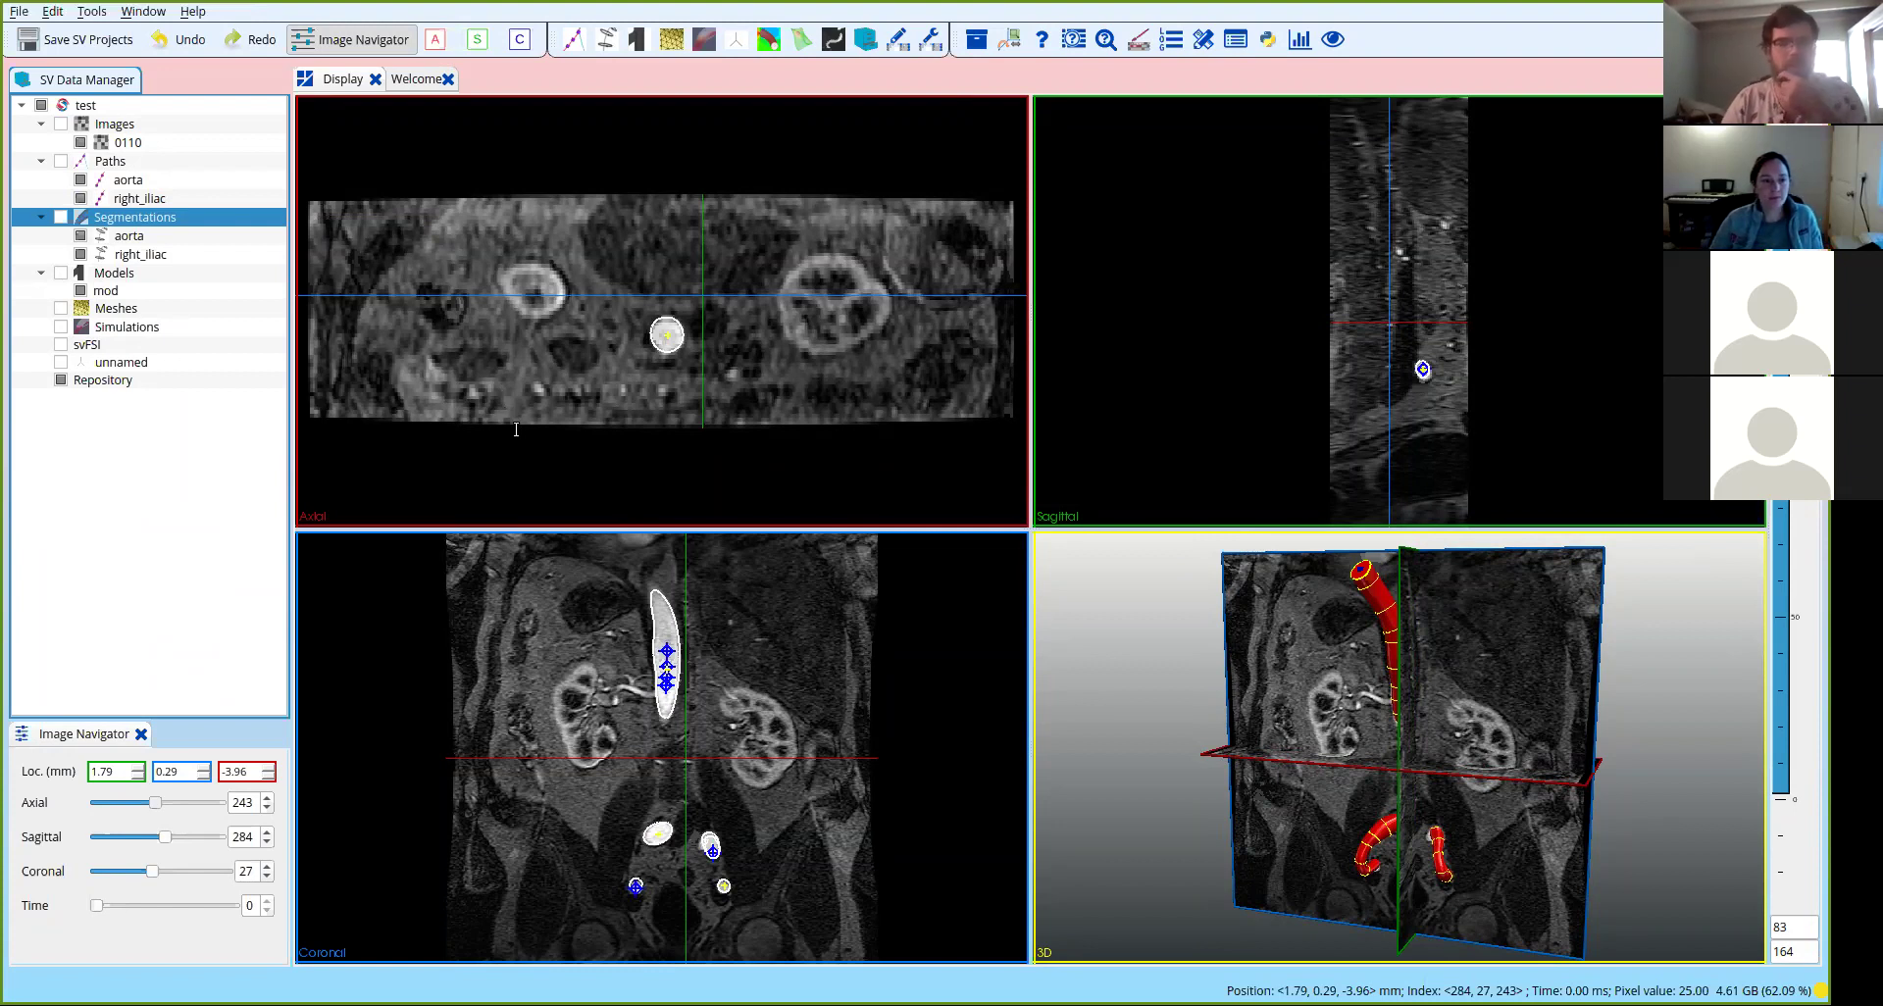
Confirm contour group aorta_ml on the aorta path and open it for 2D segmentation.
left_click(655, 490)
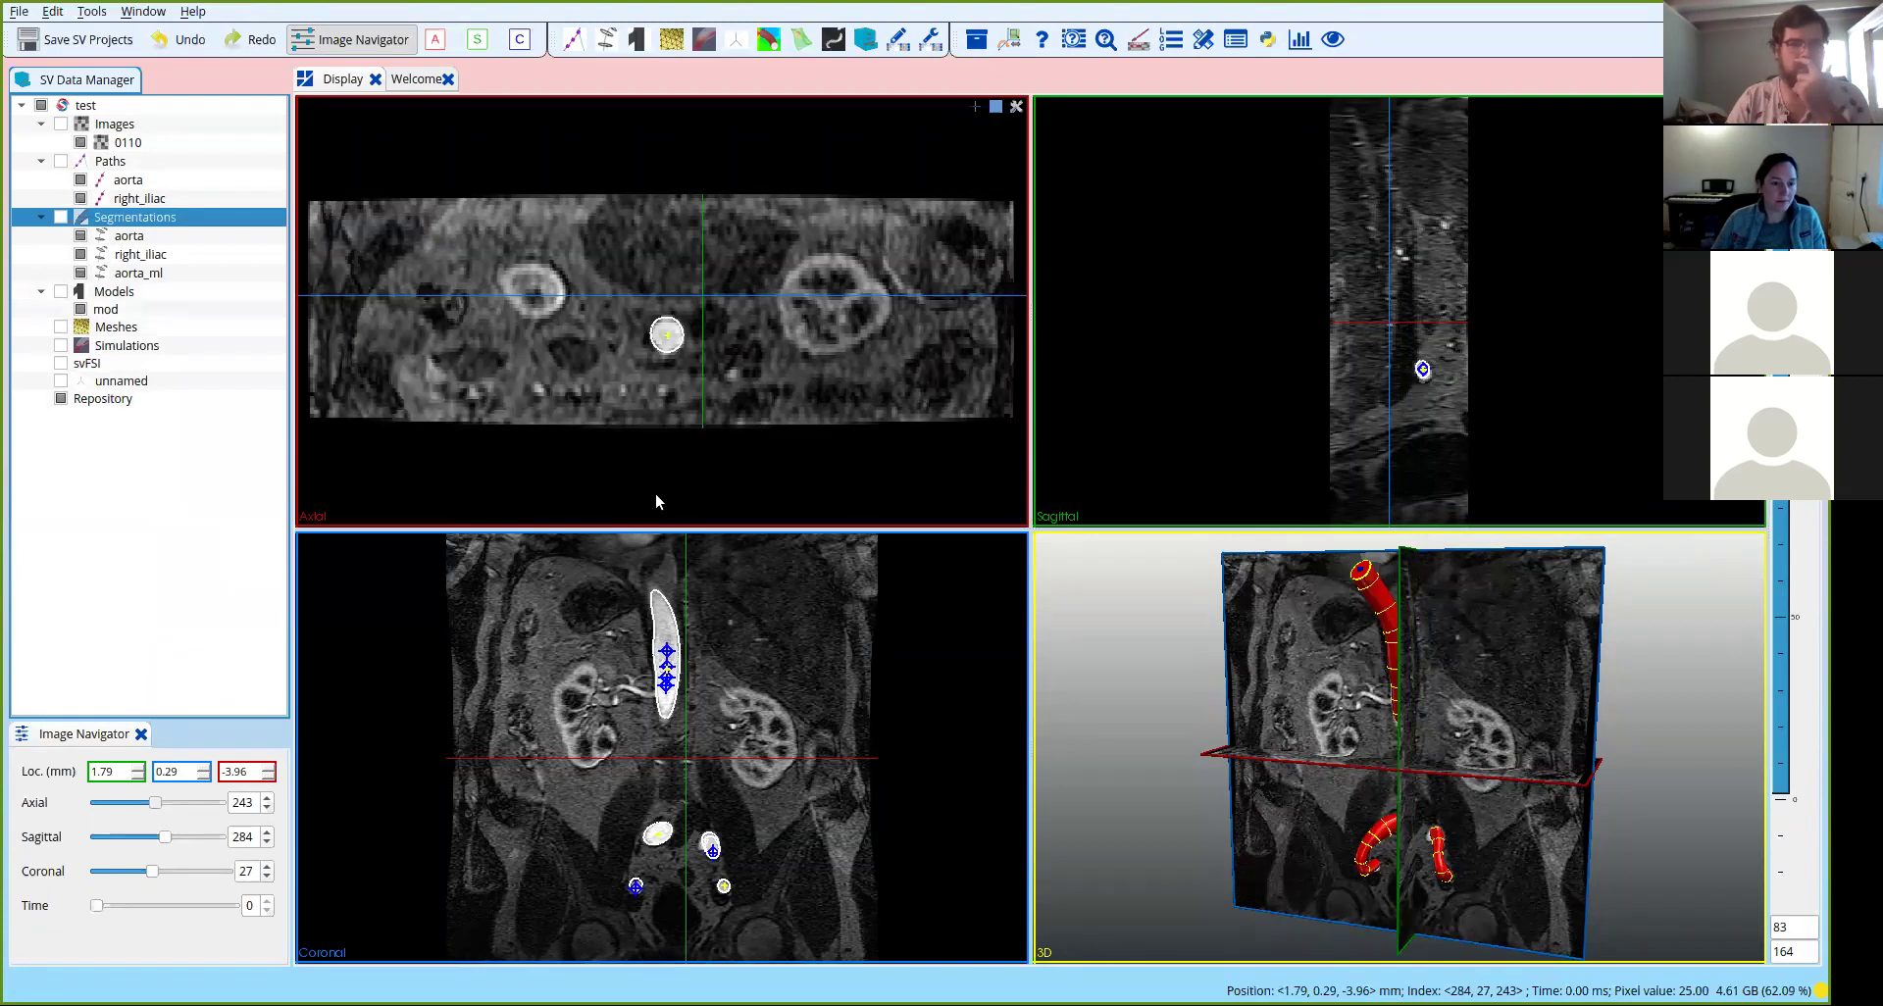
left_click(153, 279)
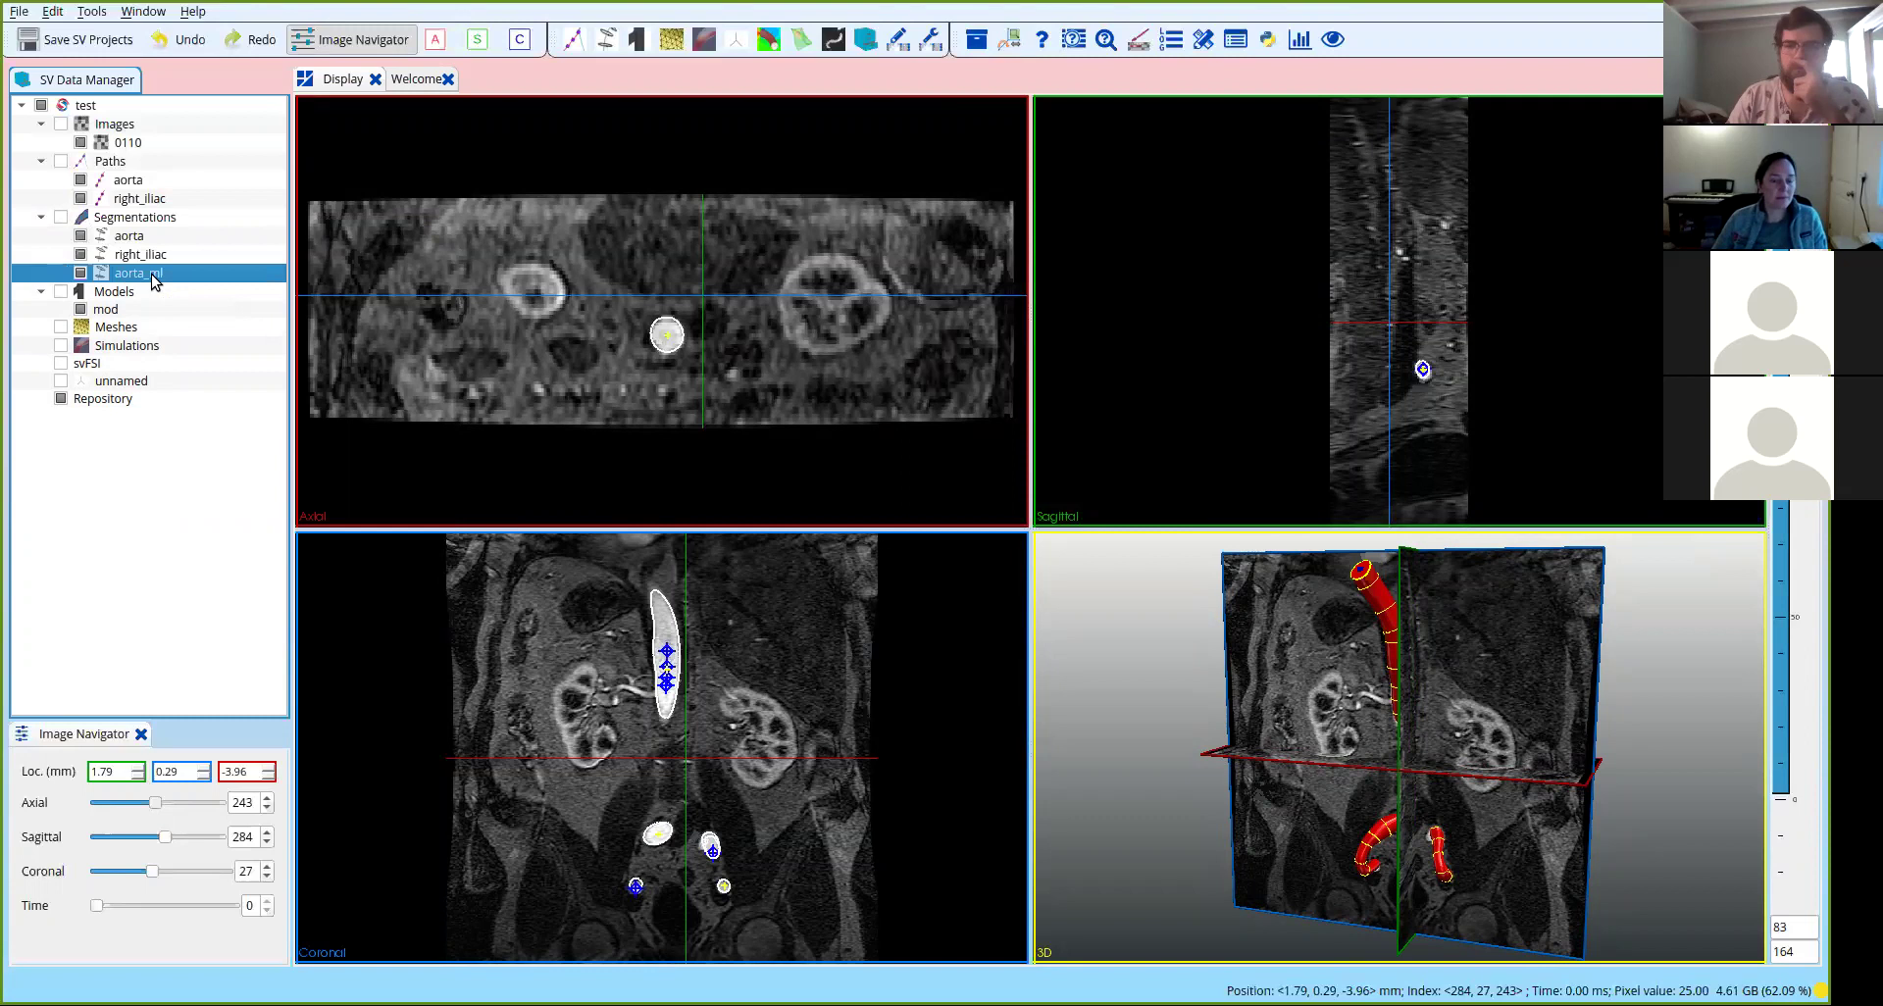
double_click(153, 278)
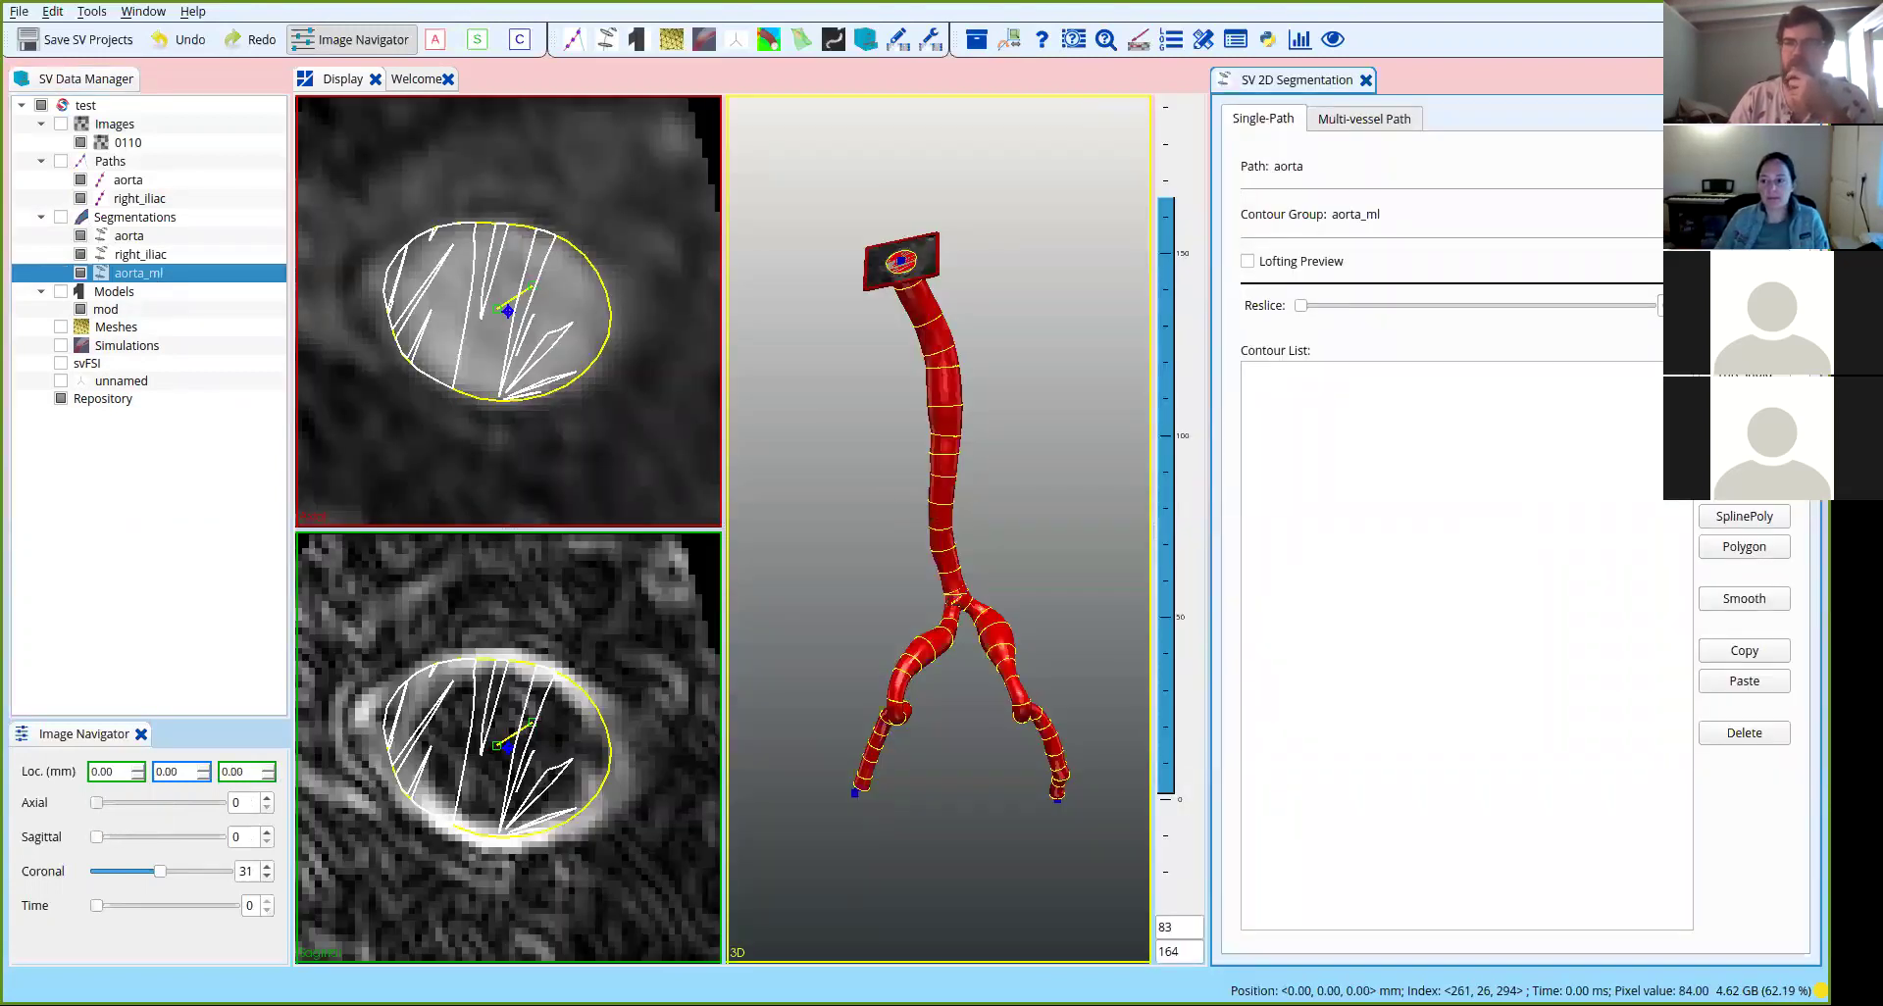
Hide the existing aorta and right_iliac segmentations in the Data Manager.
left_click_drag(1315, 186, 262, 473)
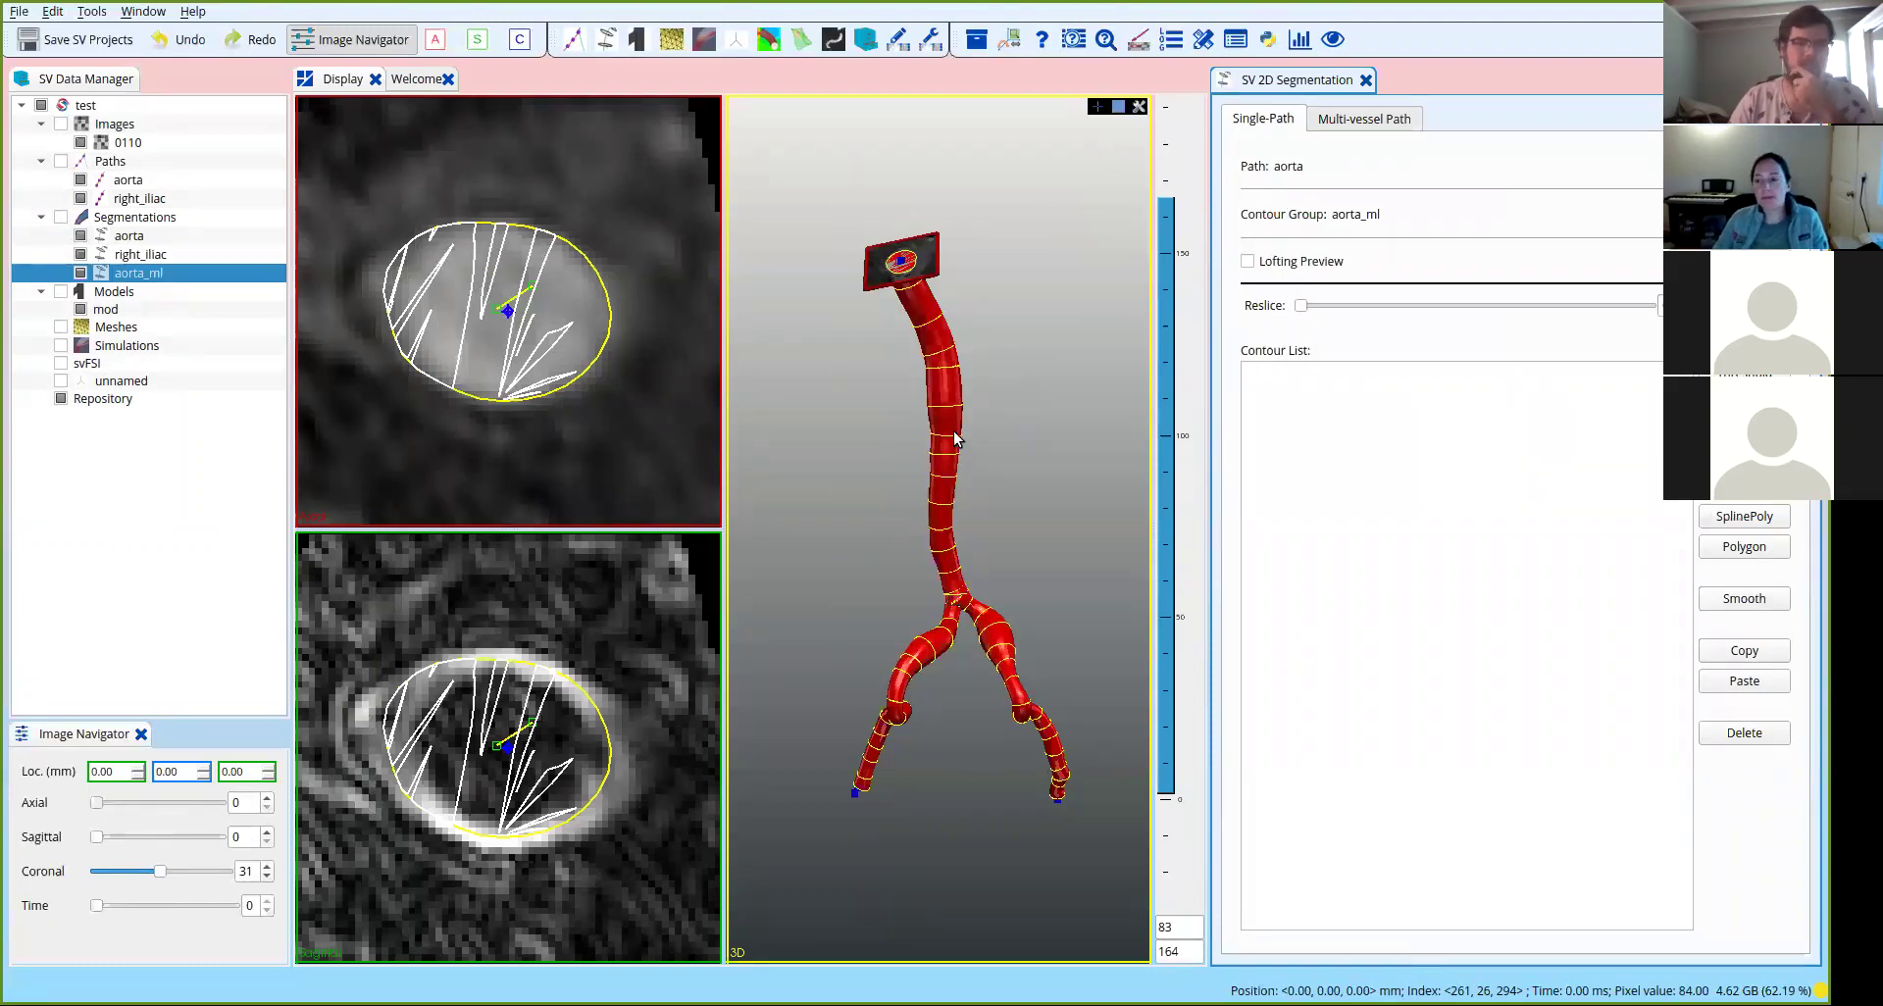
left_click(80, 254)
left_click(81, 235)
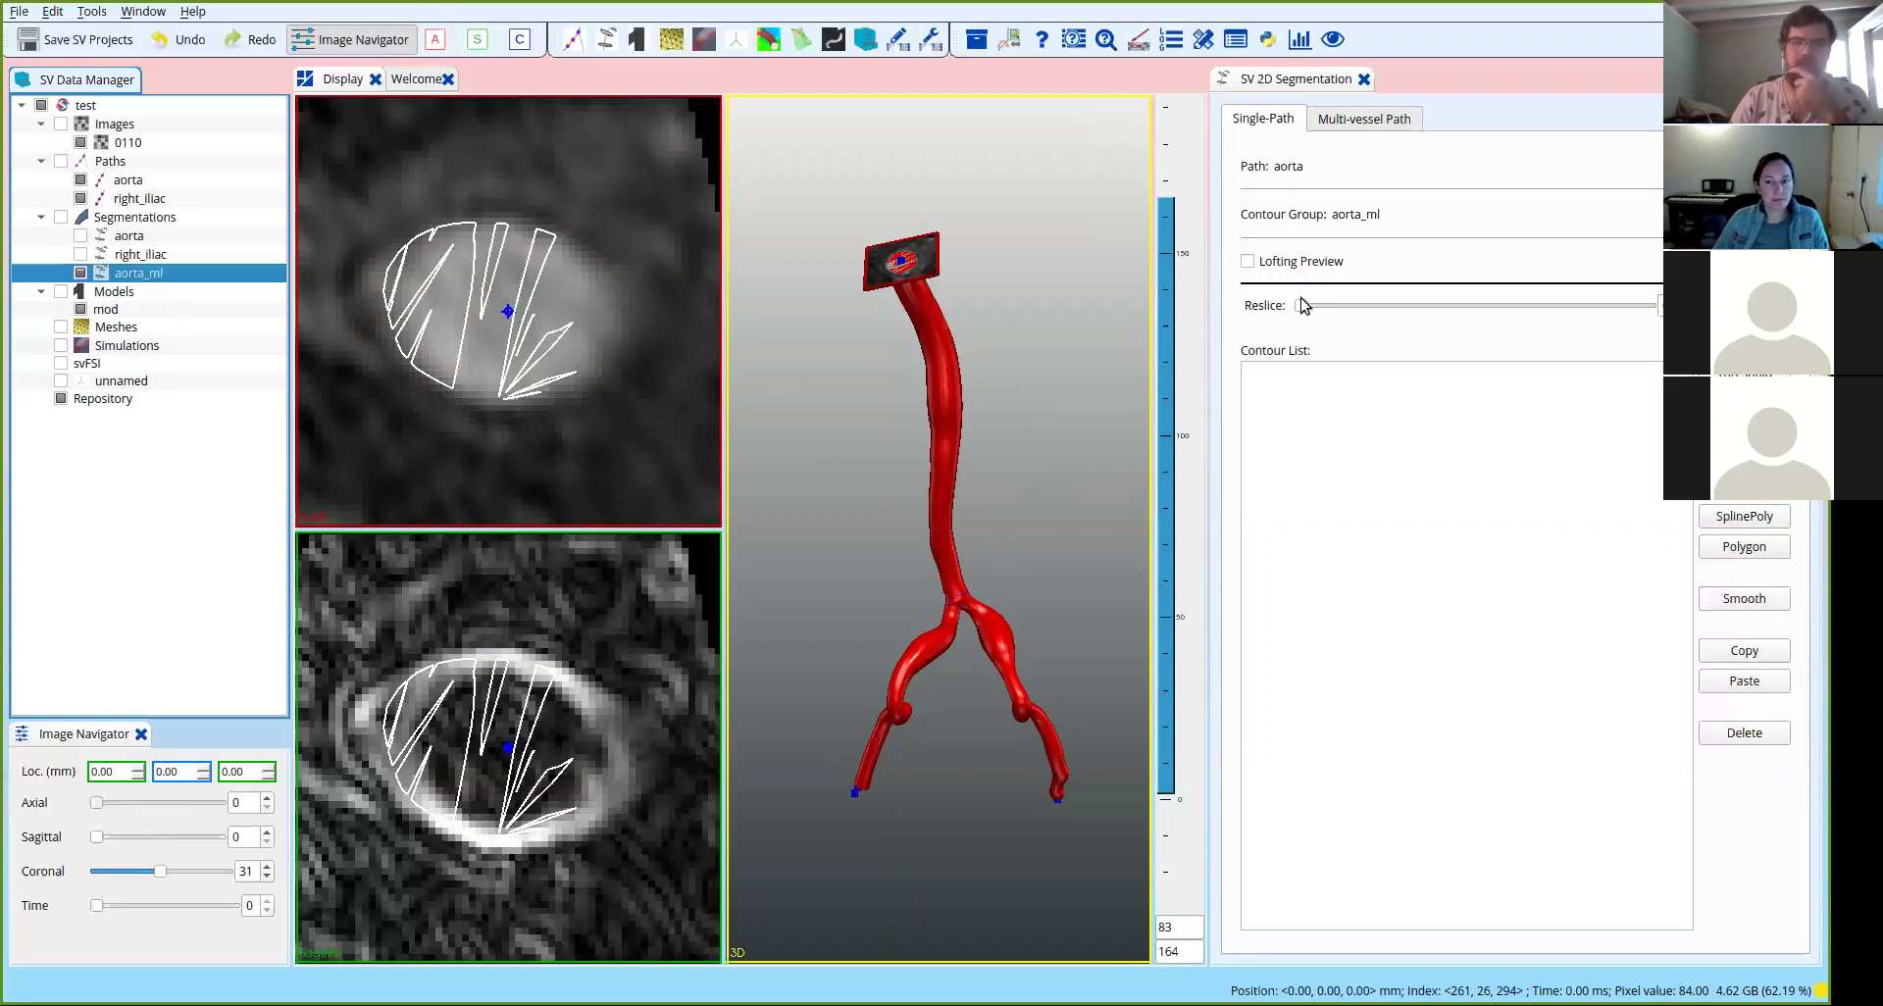
Hide the mod model and step the reslice plane along the aorta path.
mouse_move(1303, 306)
left_mouse_down()
mouse_move(1397, 304)
mouse_move(1297, 307)
left_mouse_up()
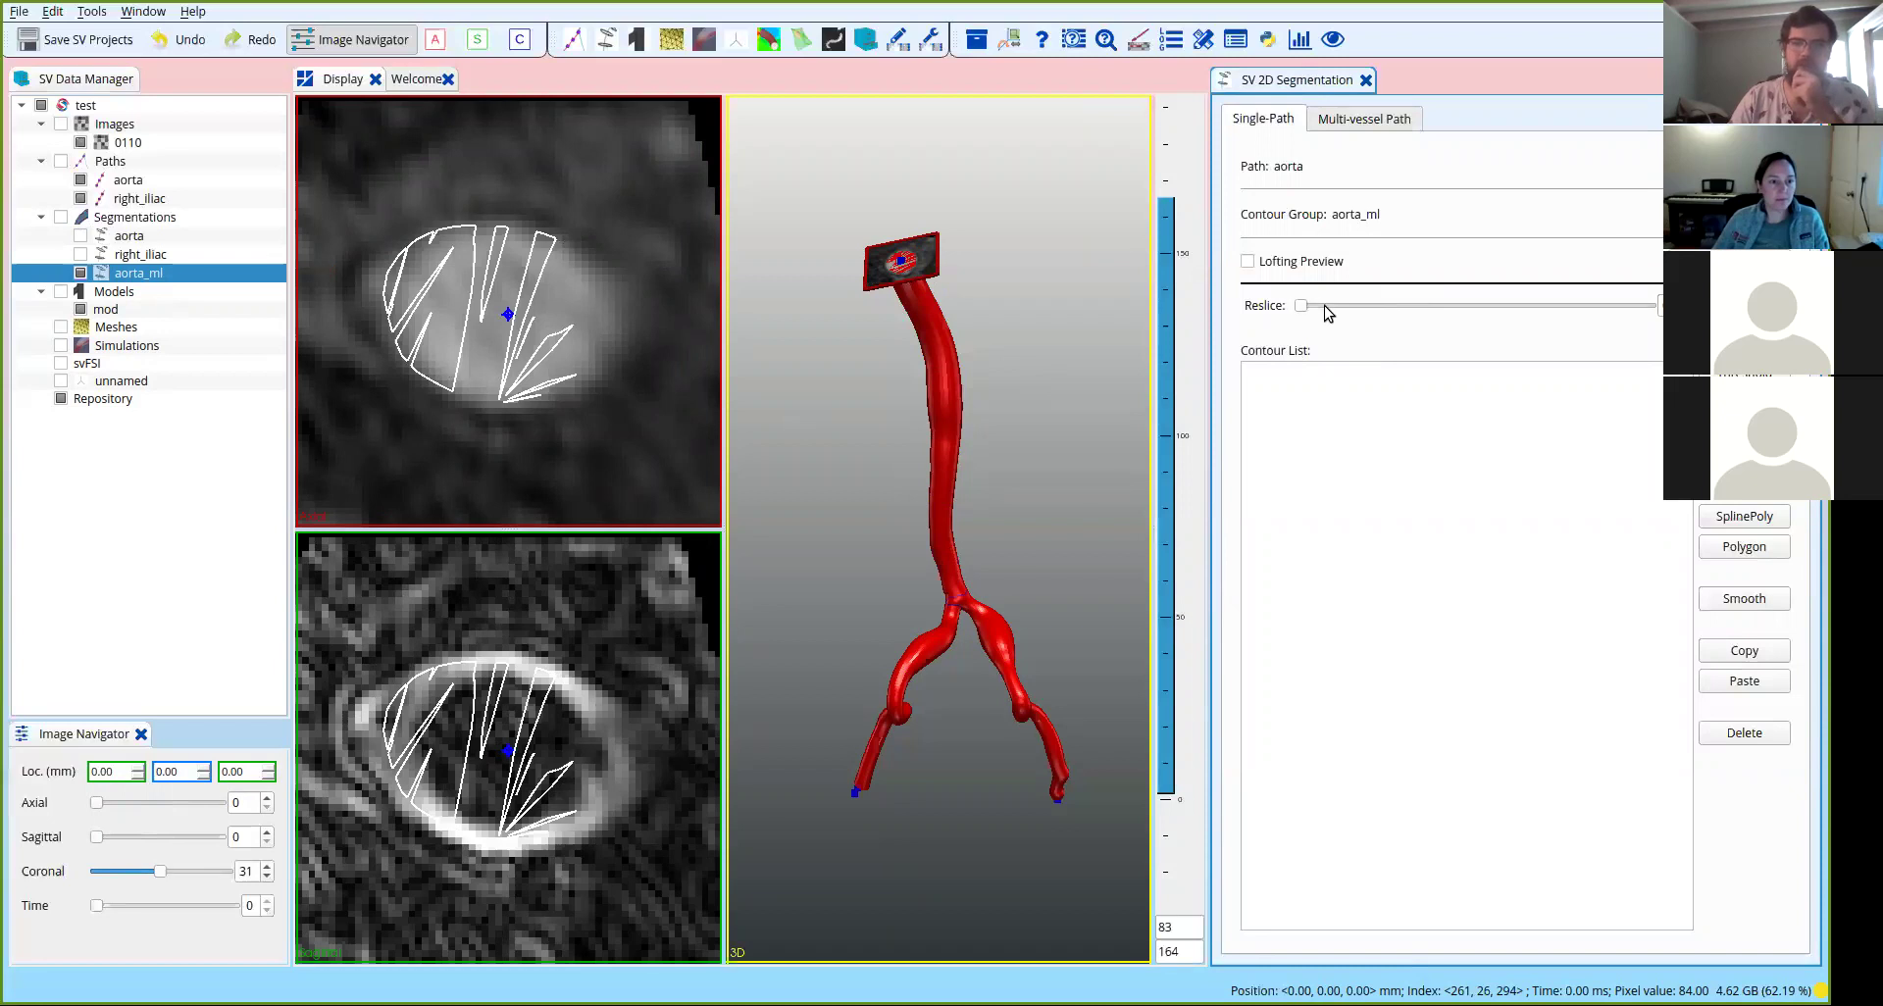
left_click_drag(1326, 312, 1337, 307)
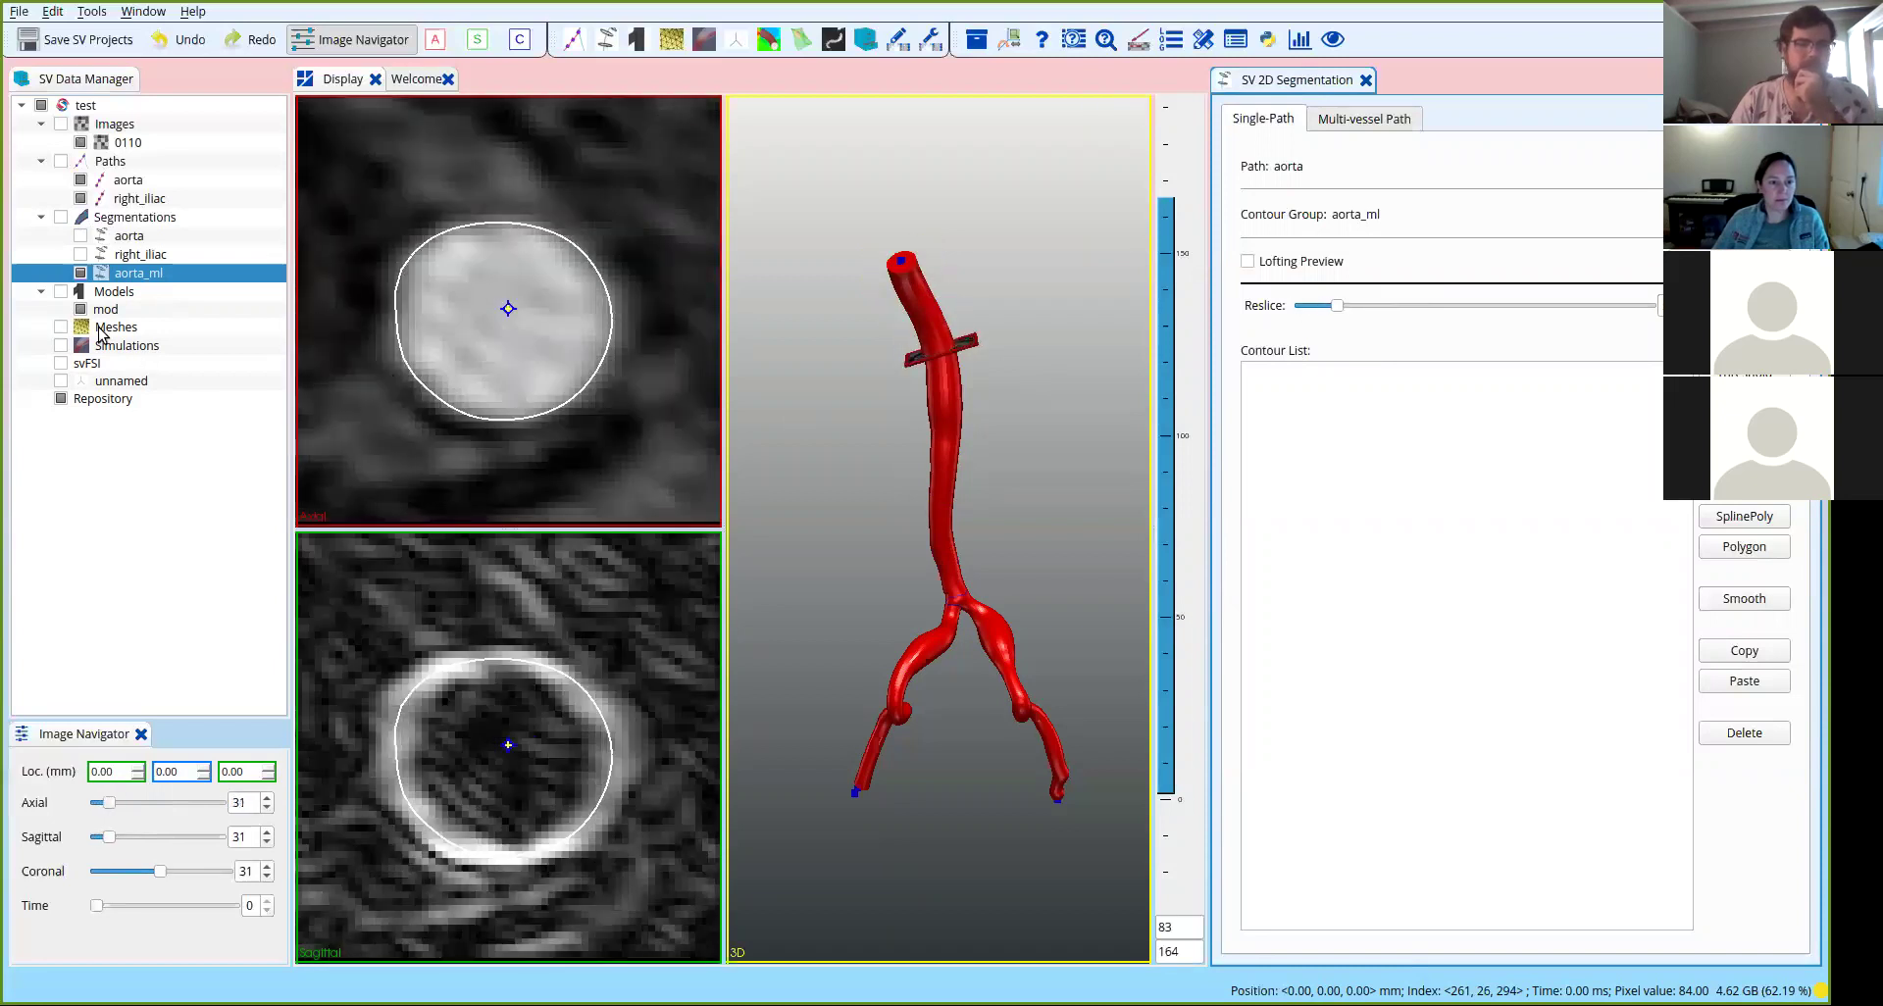
left_click(81, 309)
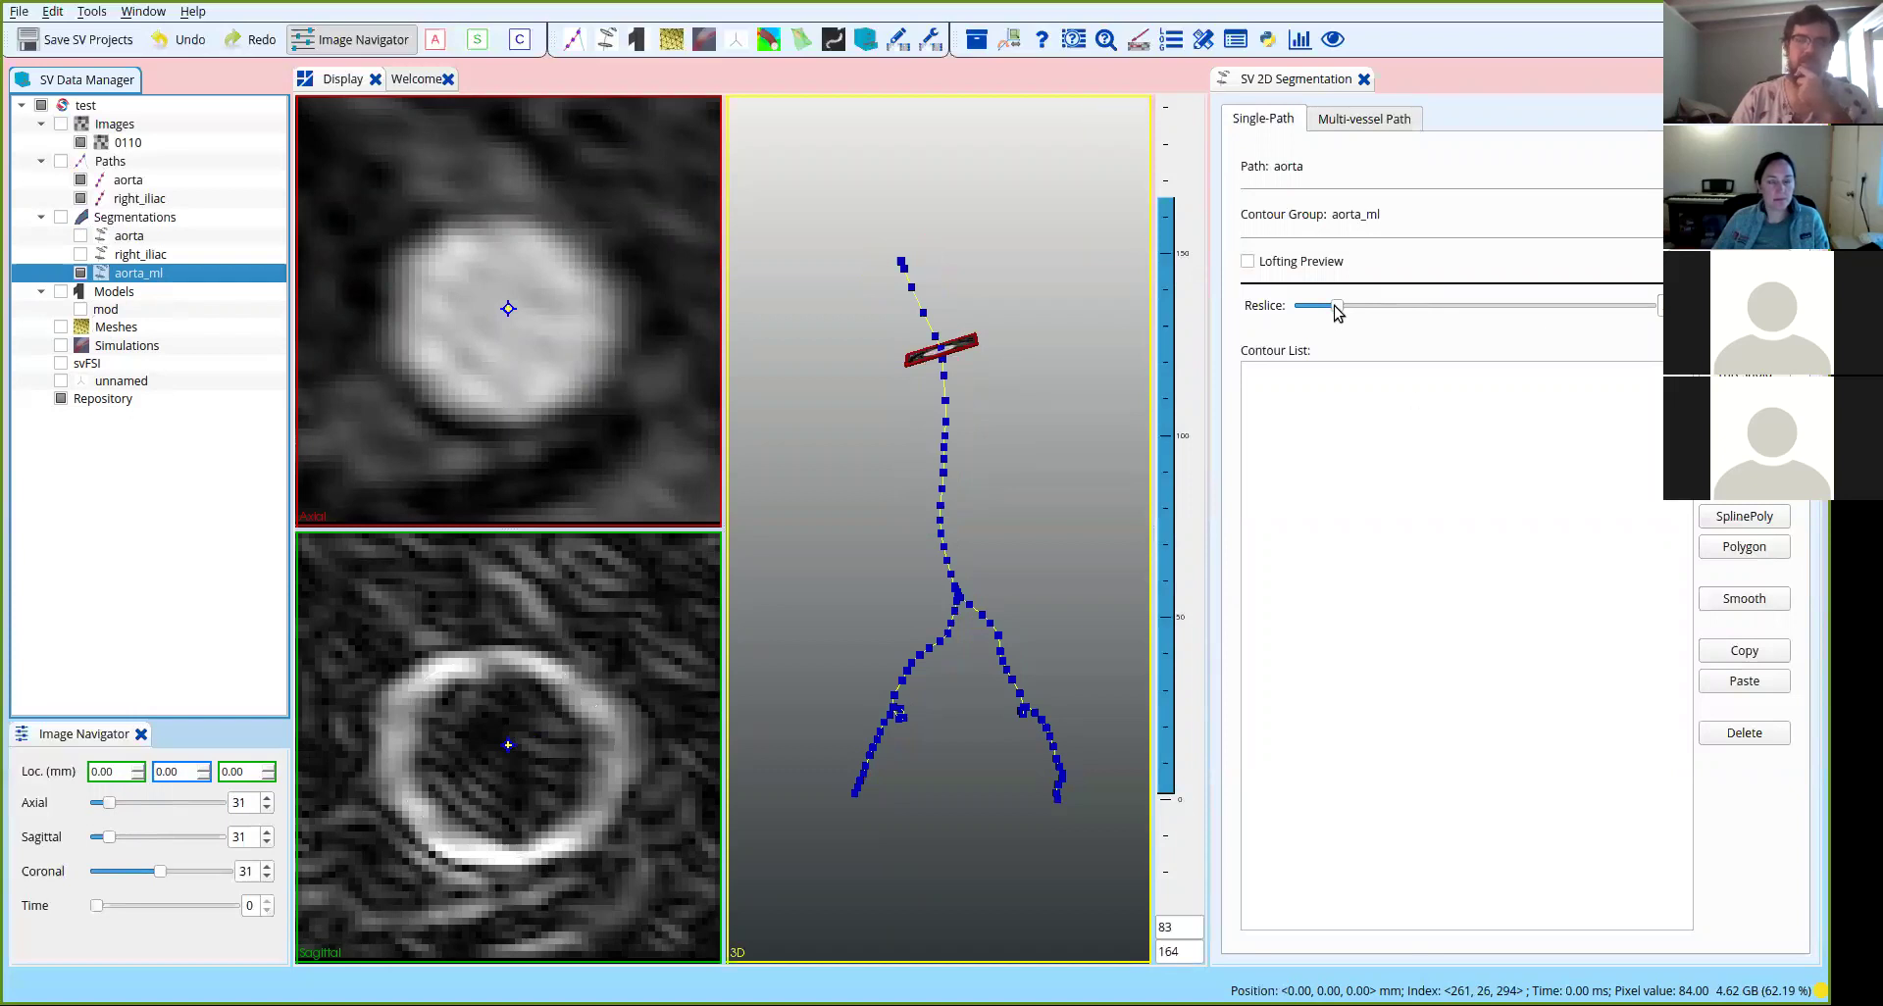
left_click(1376, 308)
Drag the Reslice slider back toward the start of the aorta path.
left_click_drag(1376, 308, 1275, 331)
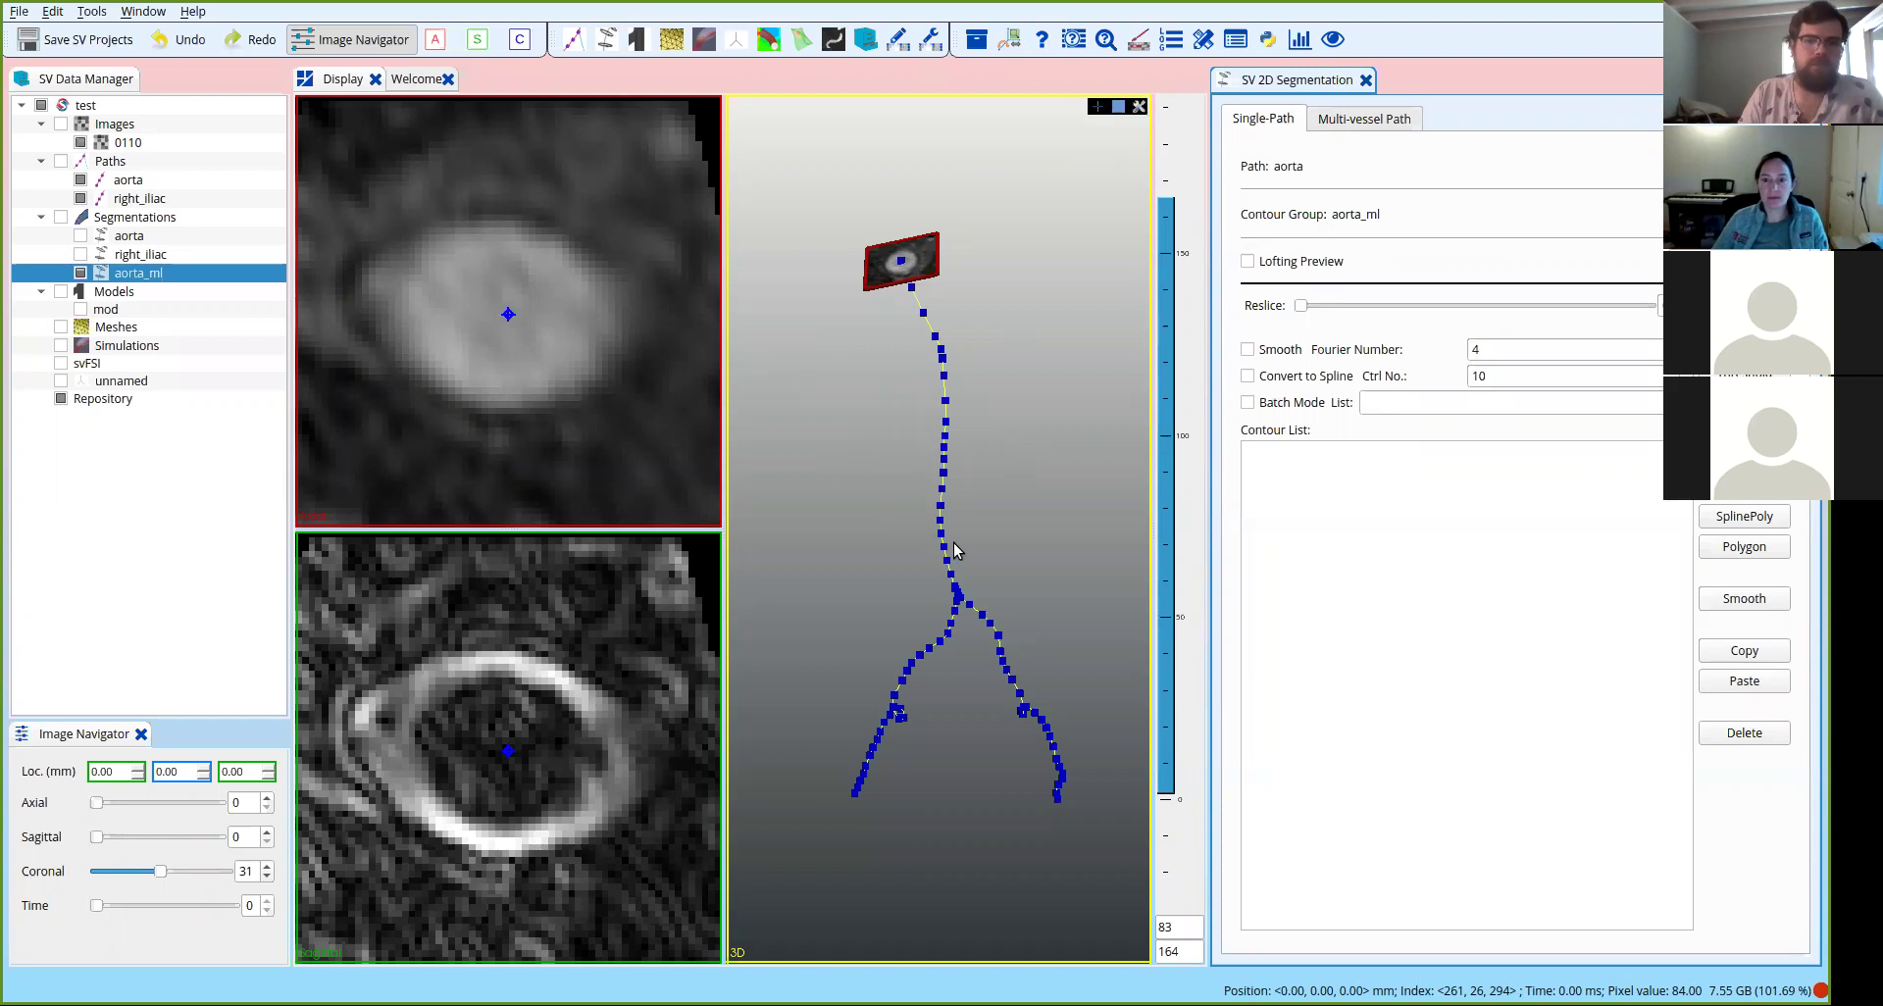
Enable Smooth for aorta_ml contours and change the Fourier Number from 4 to 5.
left_click_drag(962, 533, 959, 534)
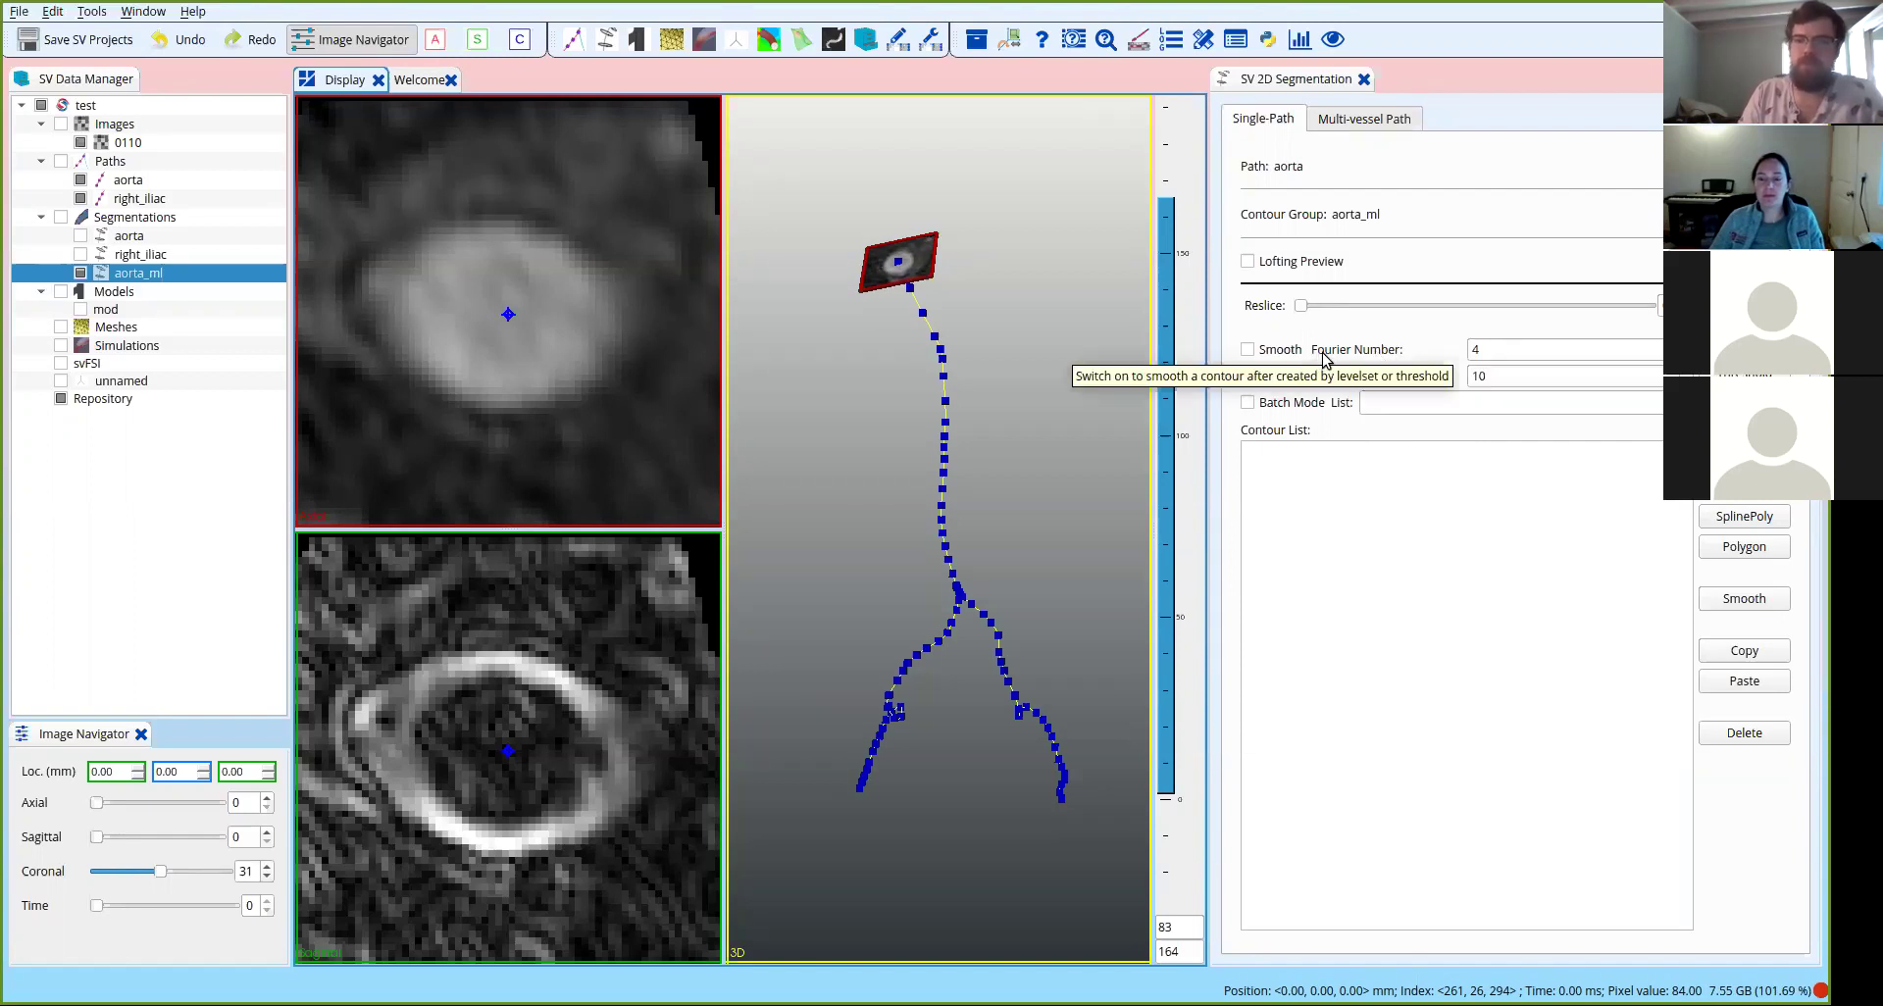
left_click(1249, 350)
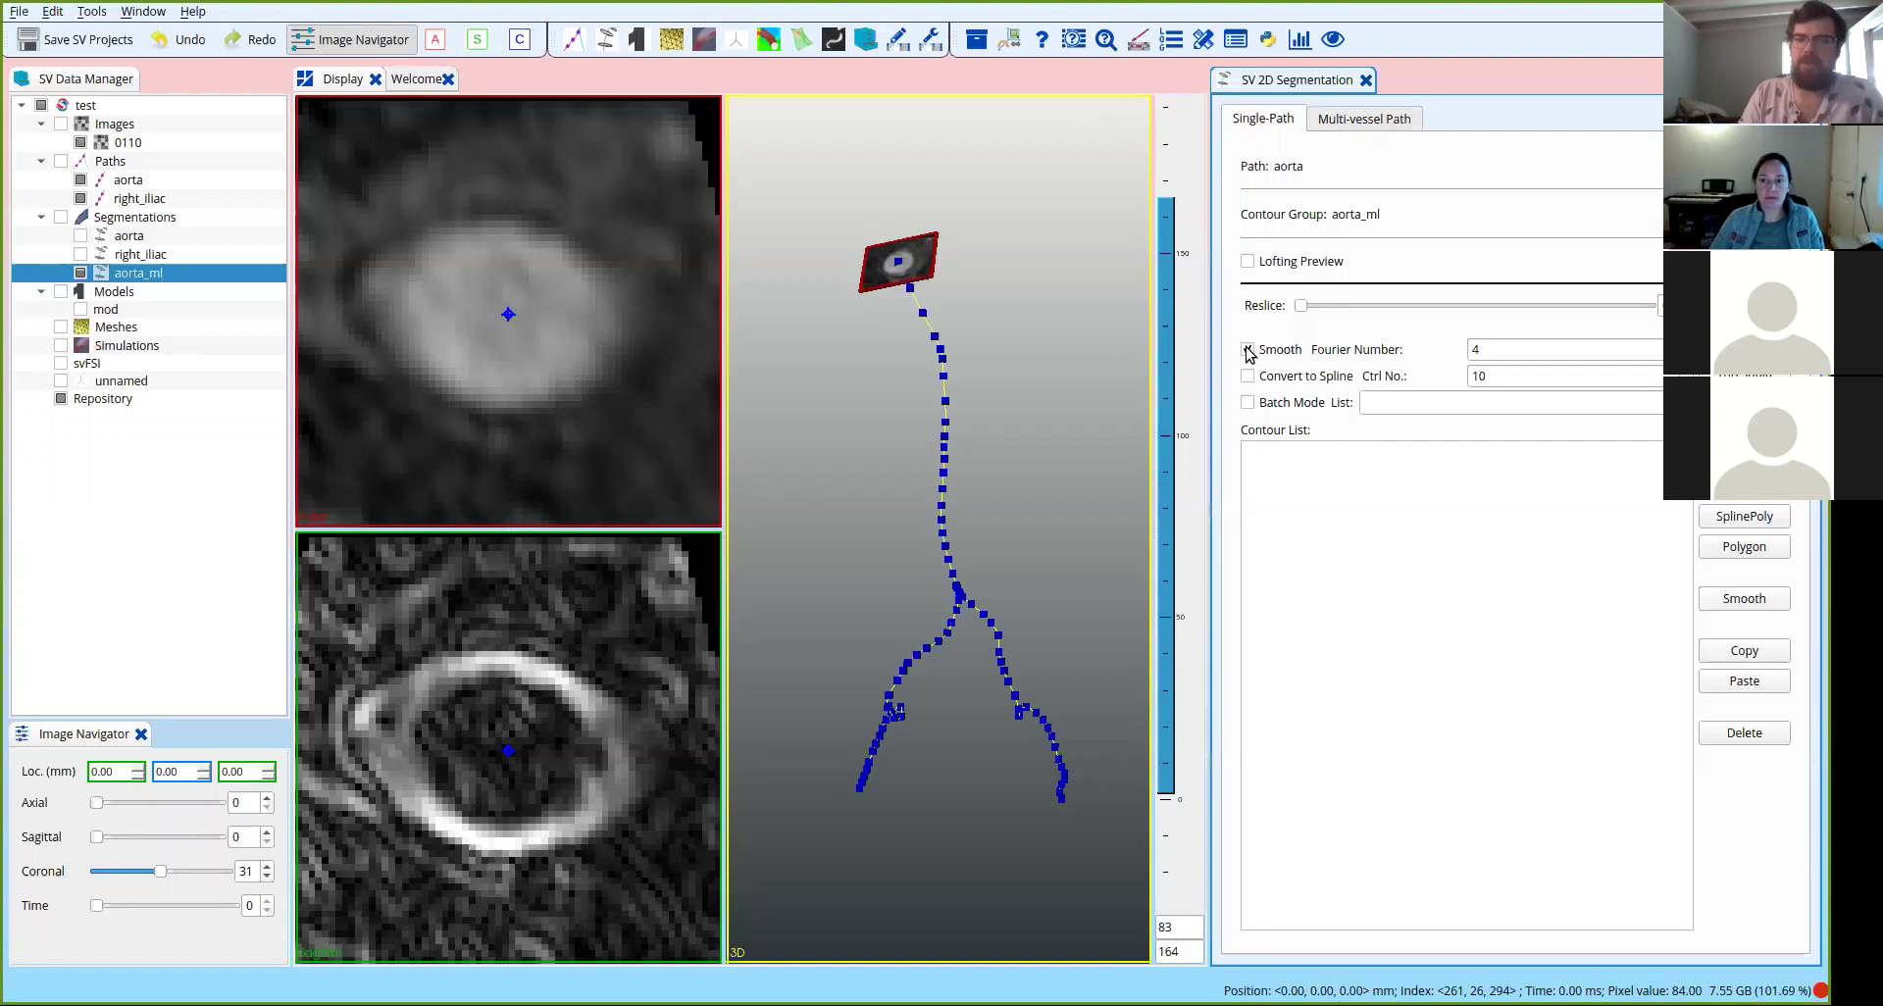
left_click(1247, 350)
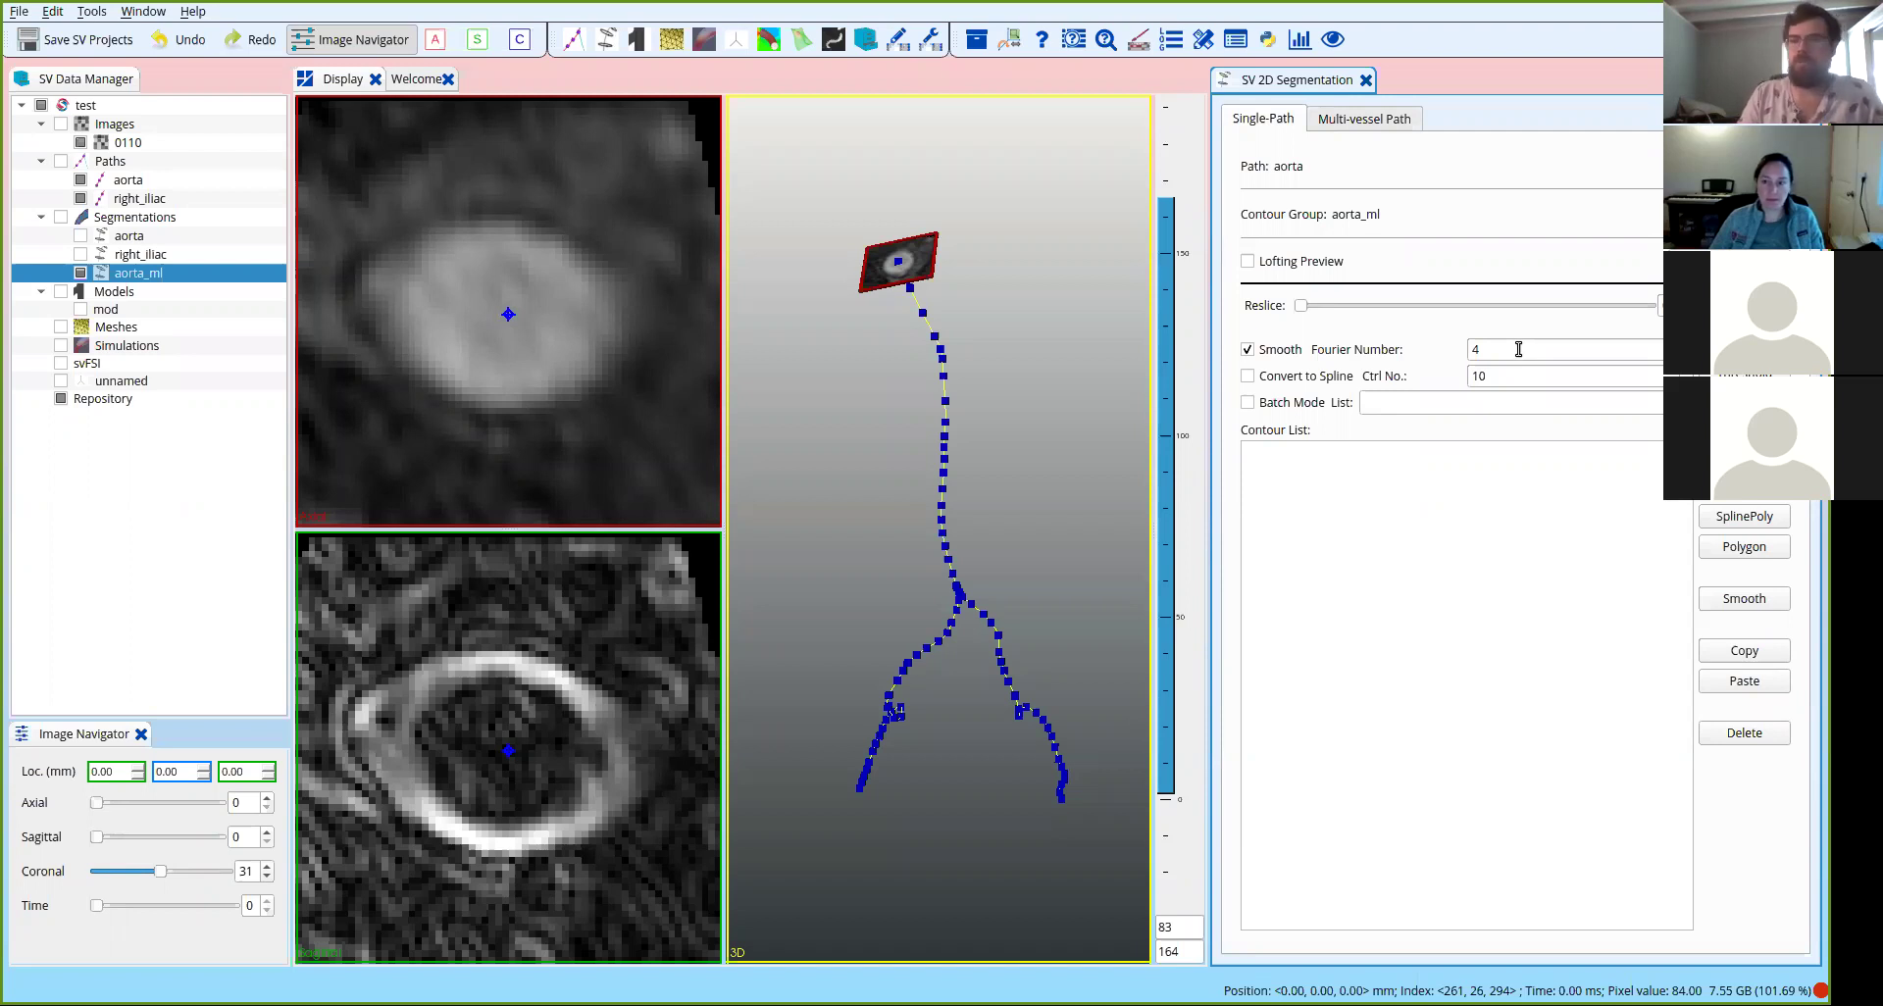
left_click(1518, 349)
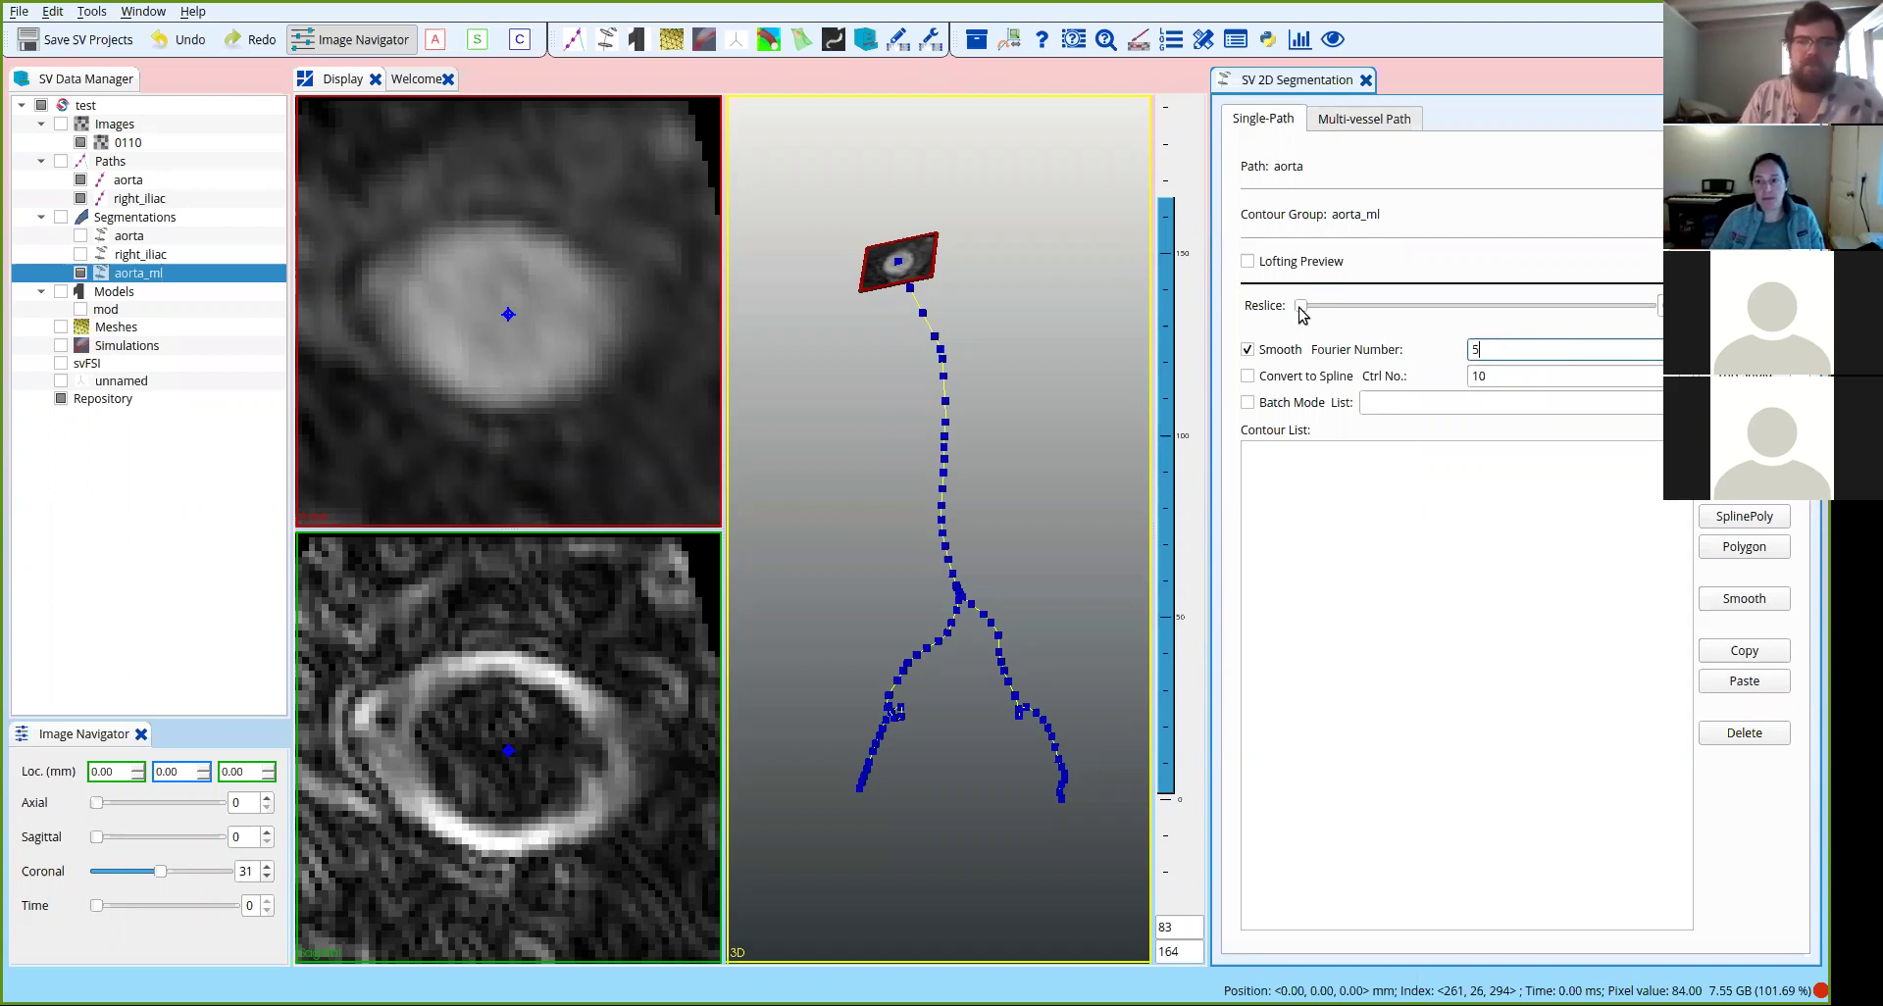
Slide the reslice to slices 33 and 52 and add ML contours with Ctrl+M.
left_click_drag(1305, 310, 1297, 312)
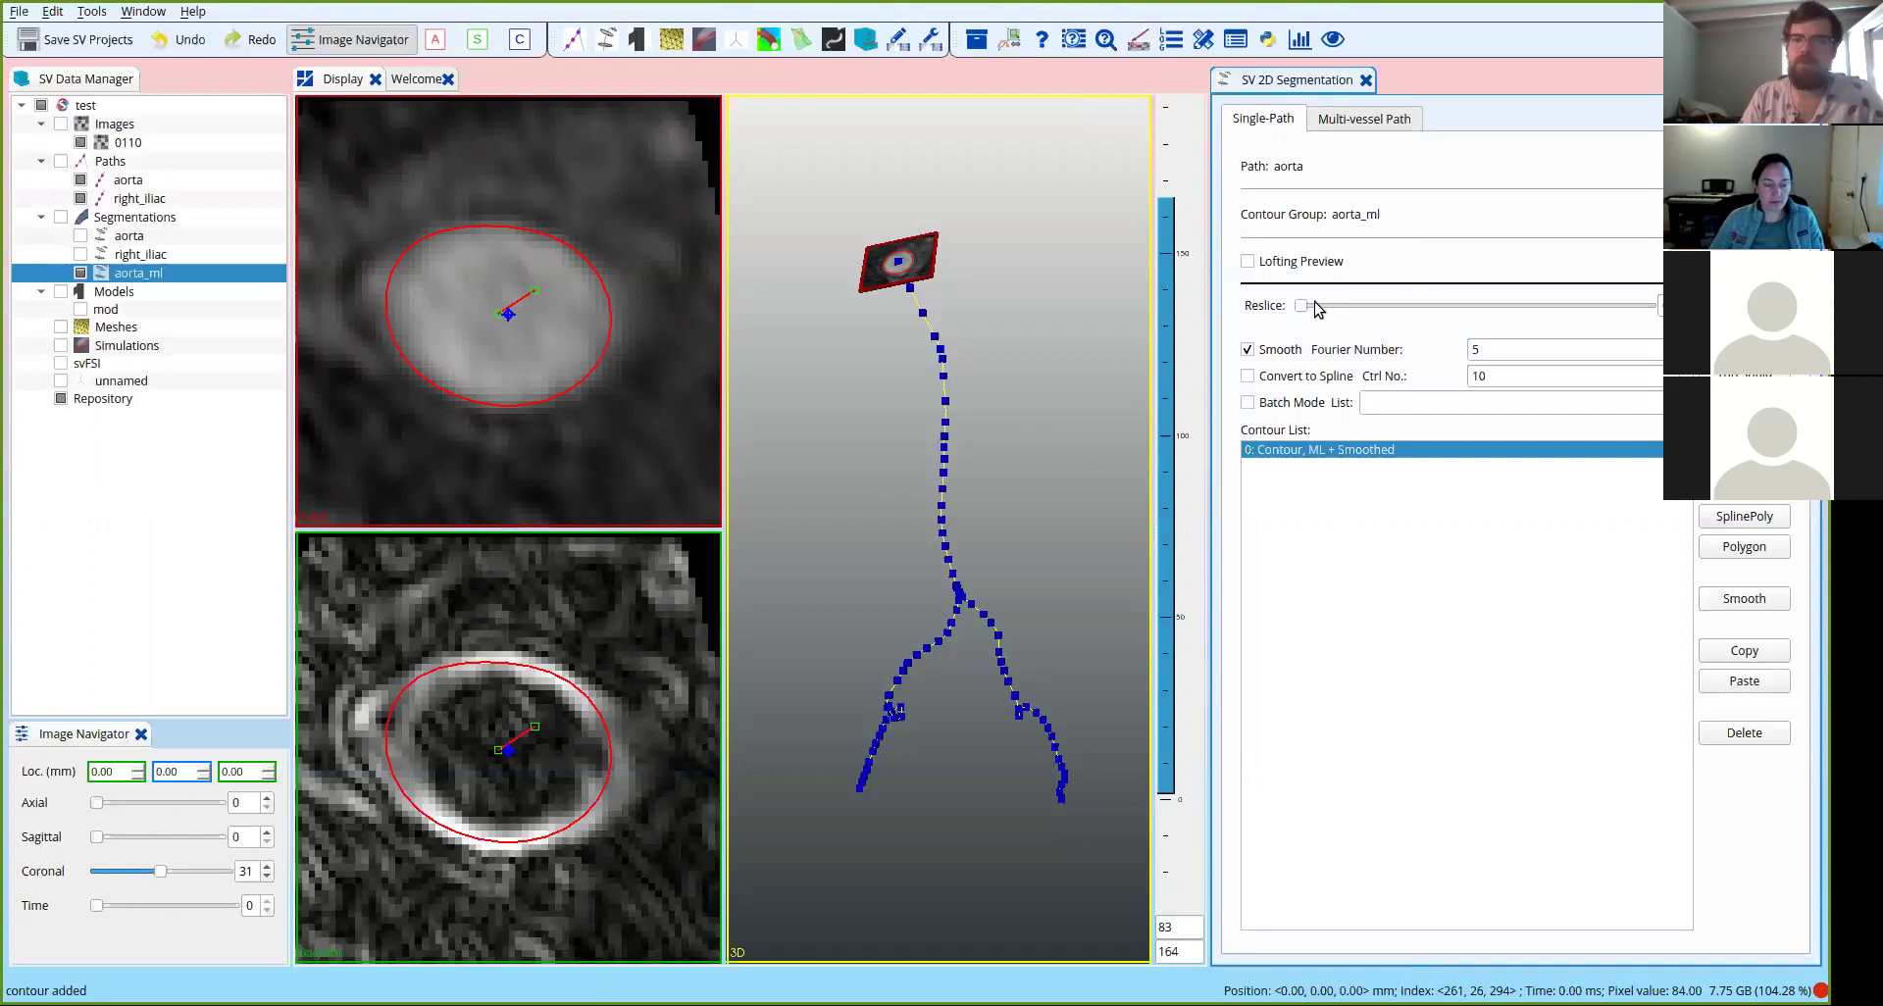
left_click_drag(1301, 306, 1323, 307)
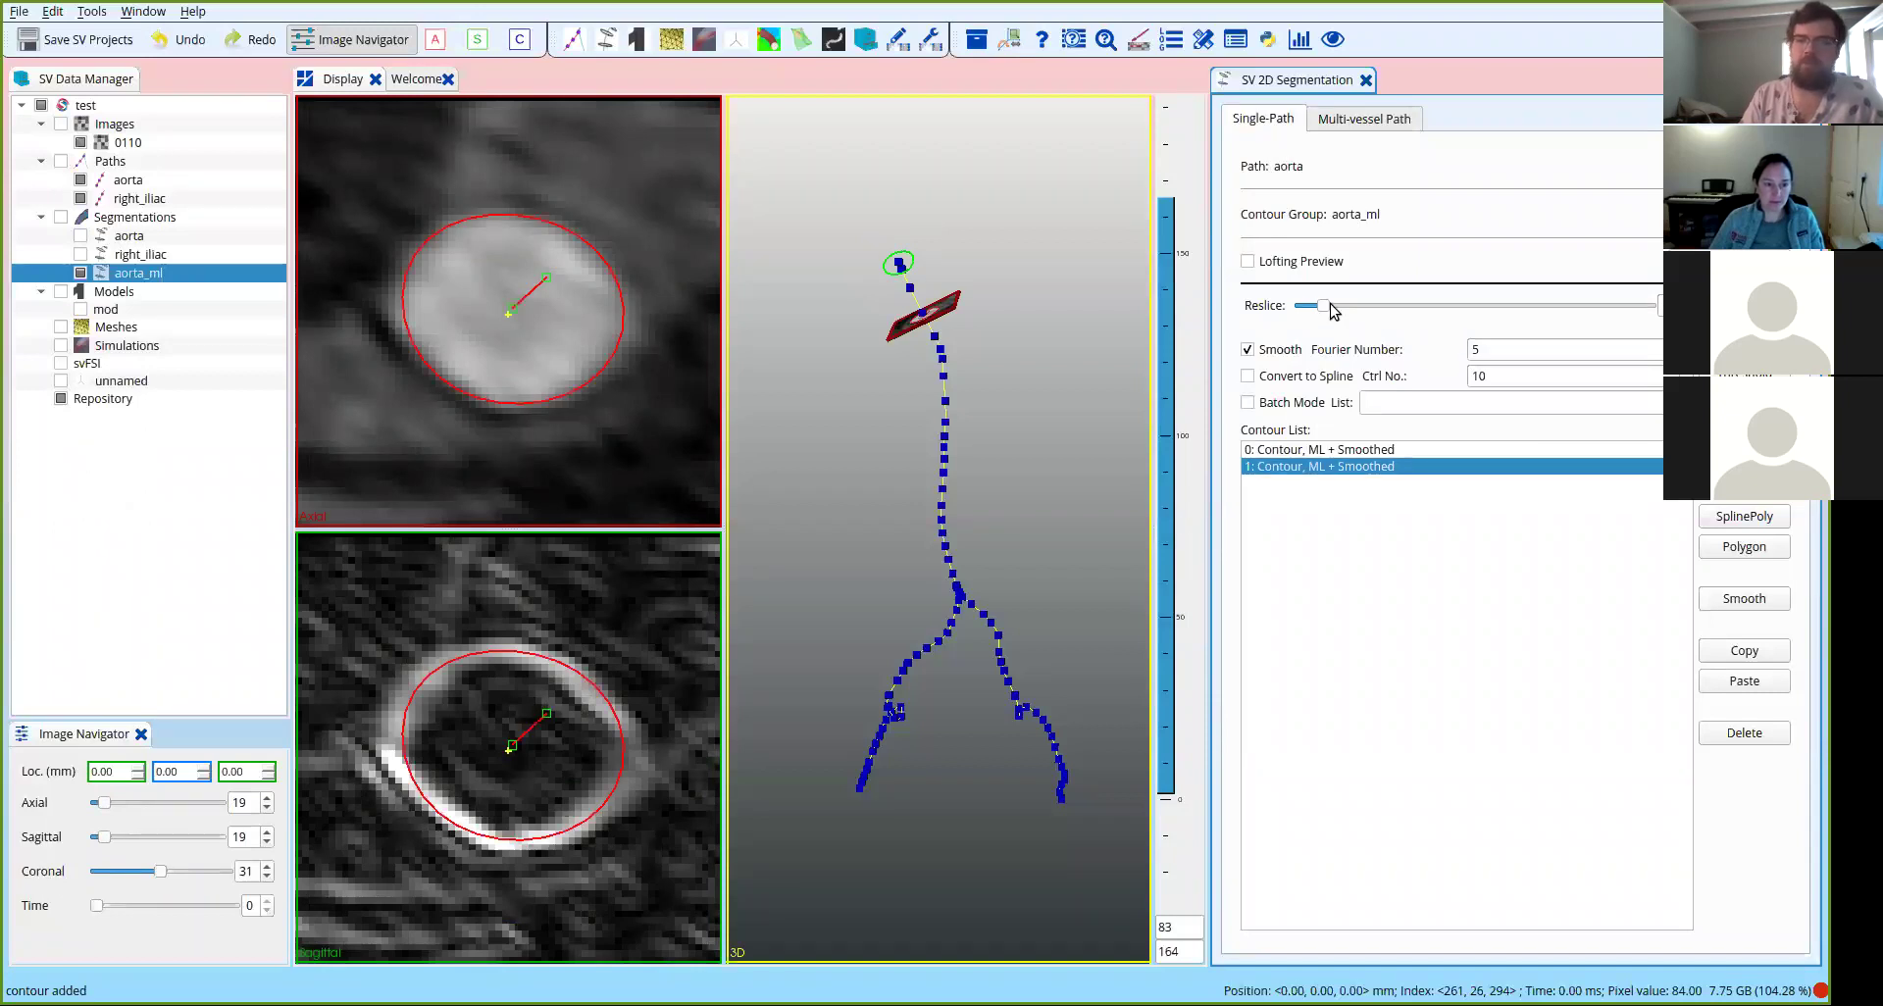
left_click_drag(1326, 310, 1340, 309)
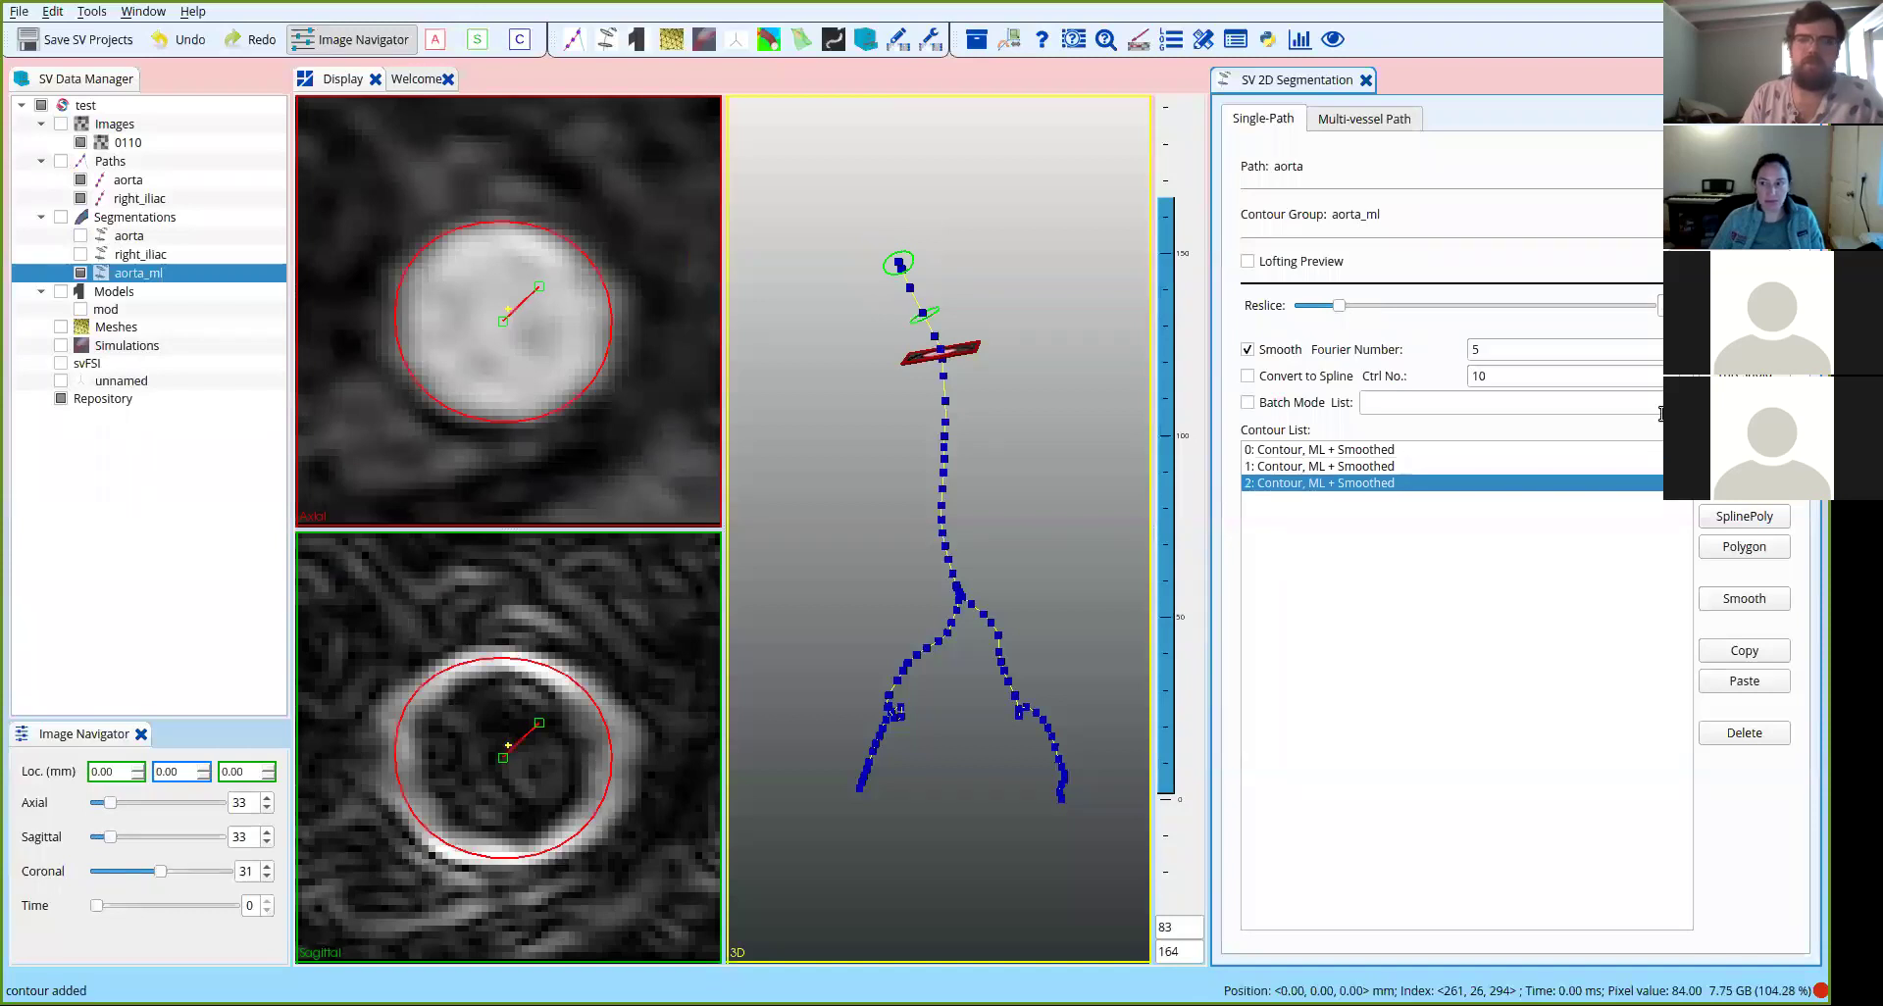
left_click_drag(1342, 308, 1364, 308)
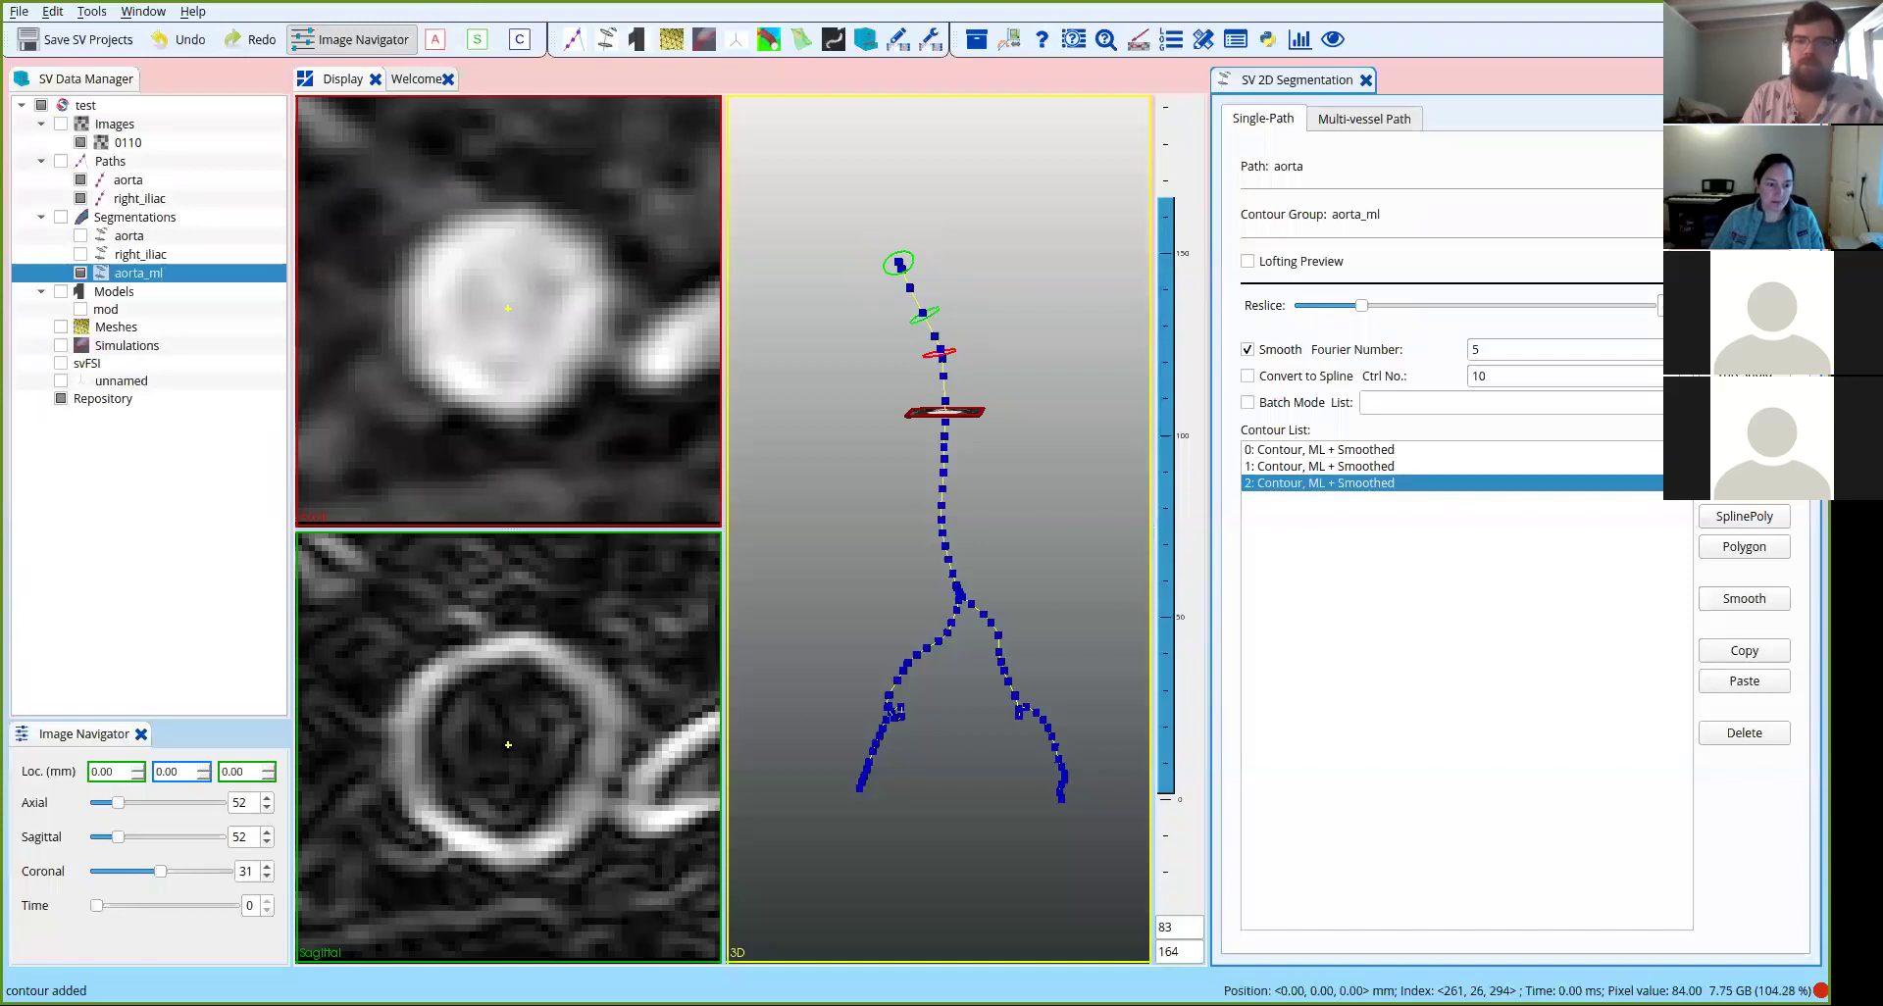
key("ctrl+m")
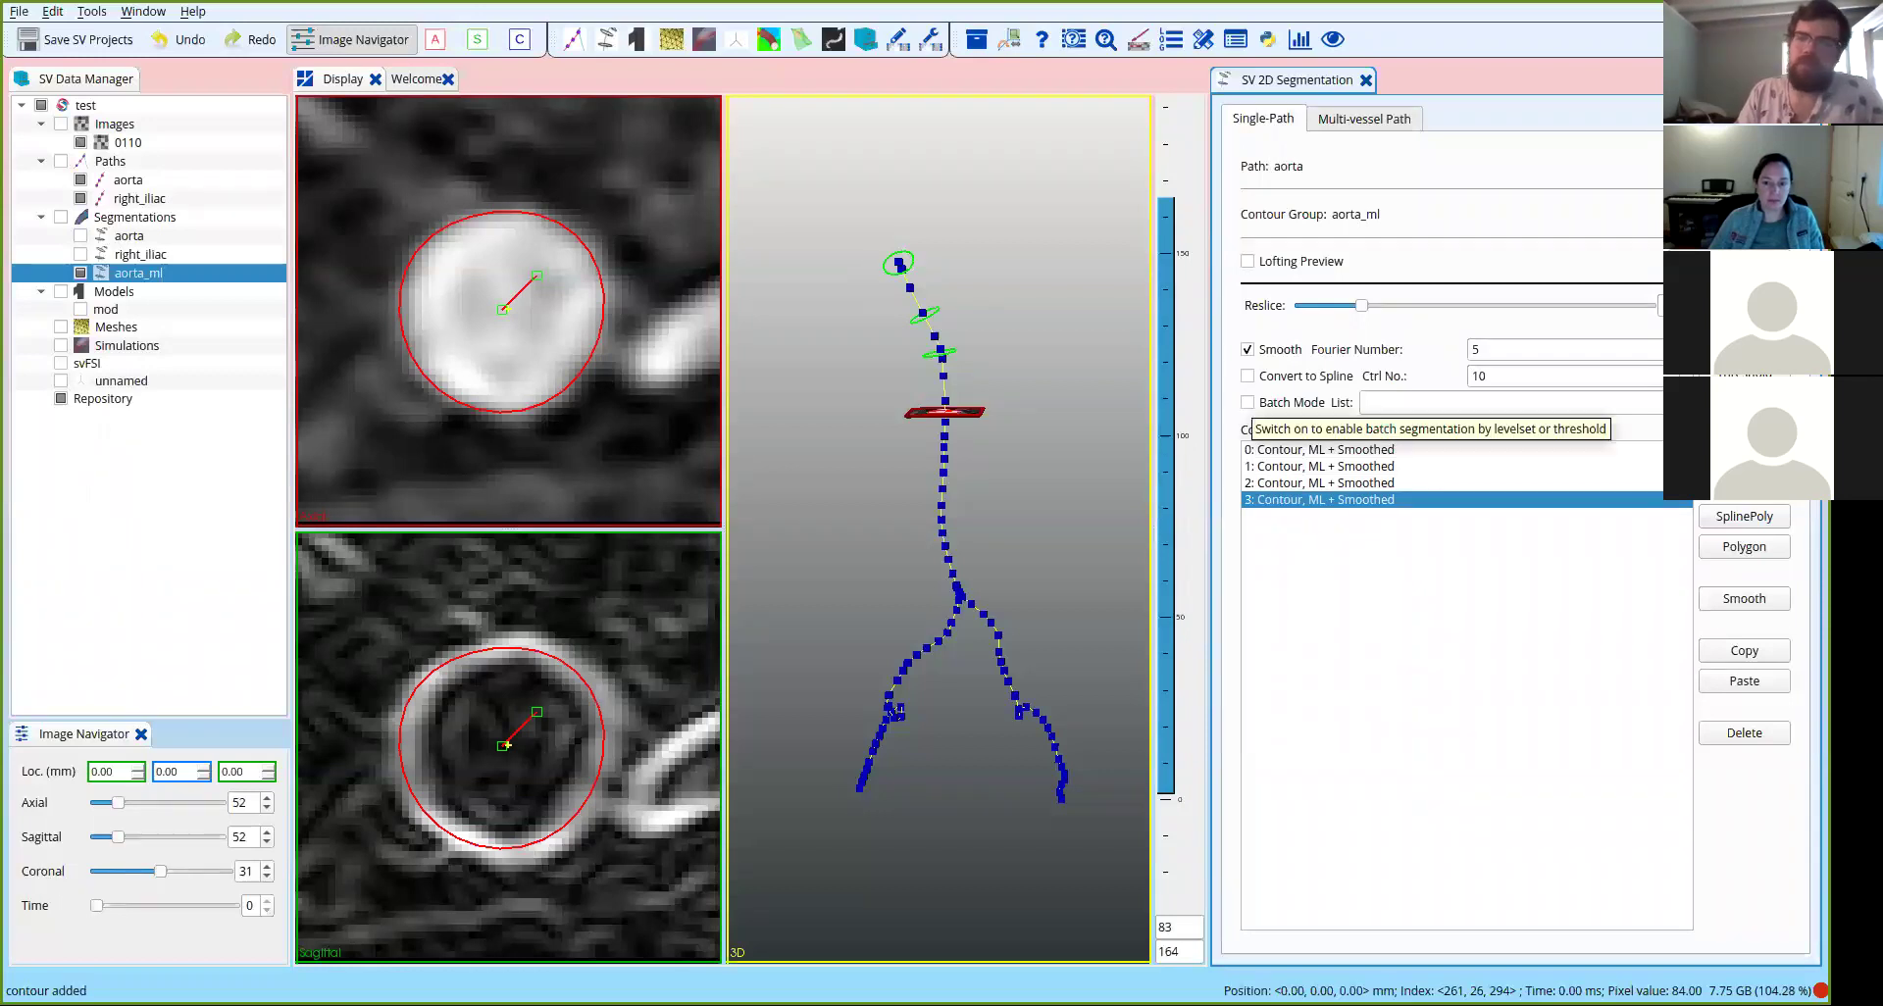
left_click(1248, 403)
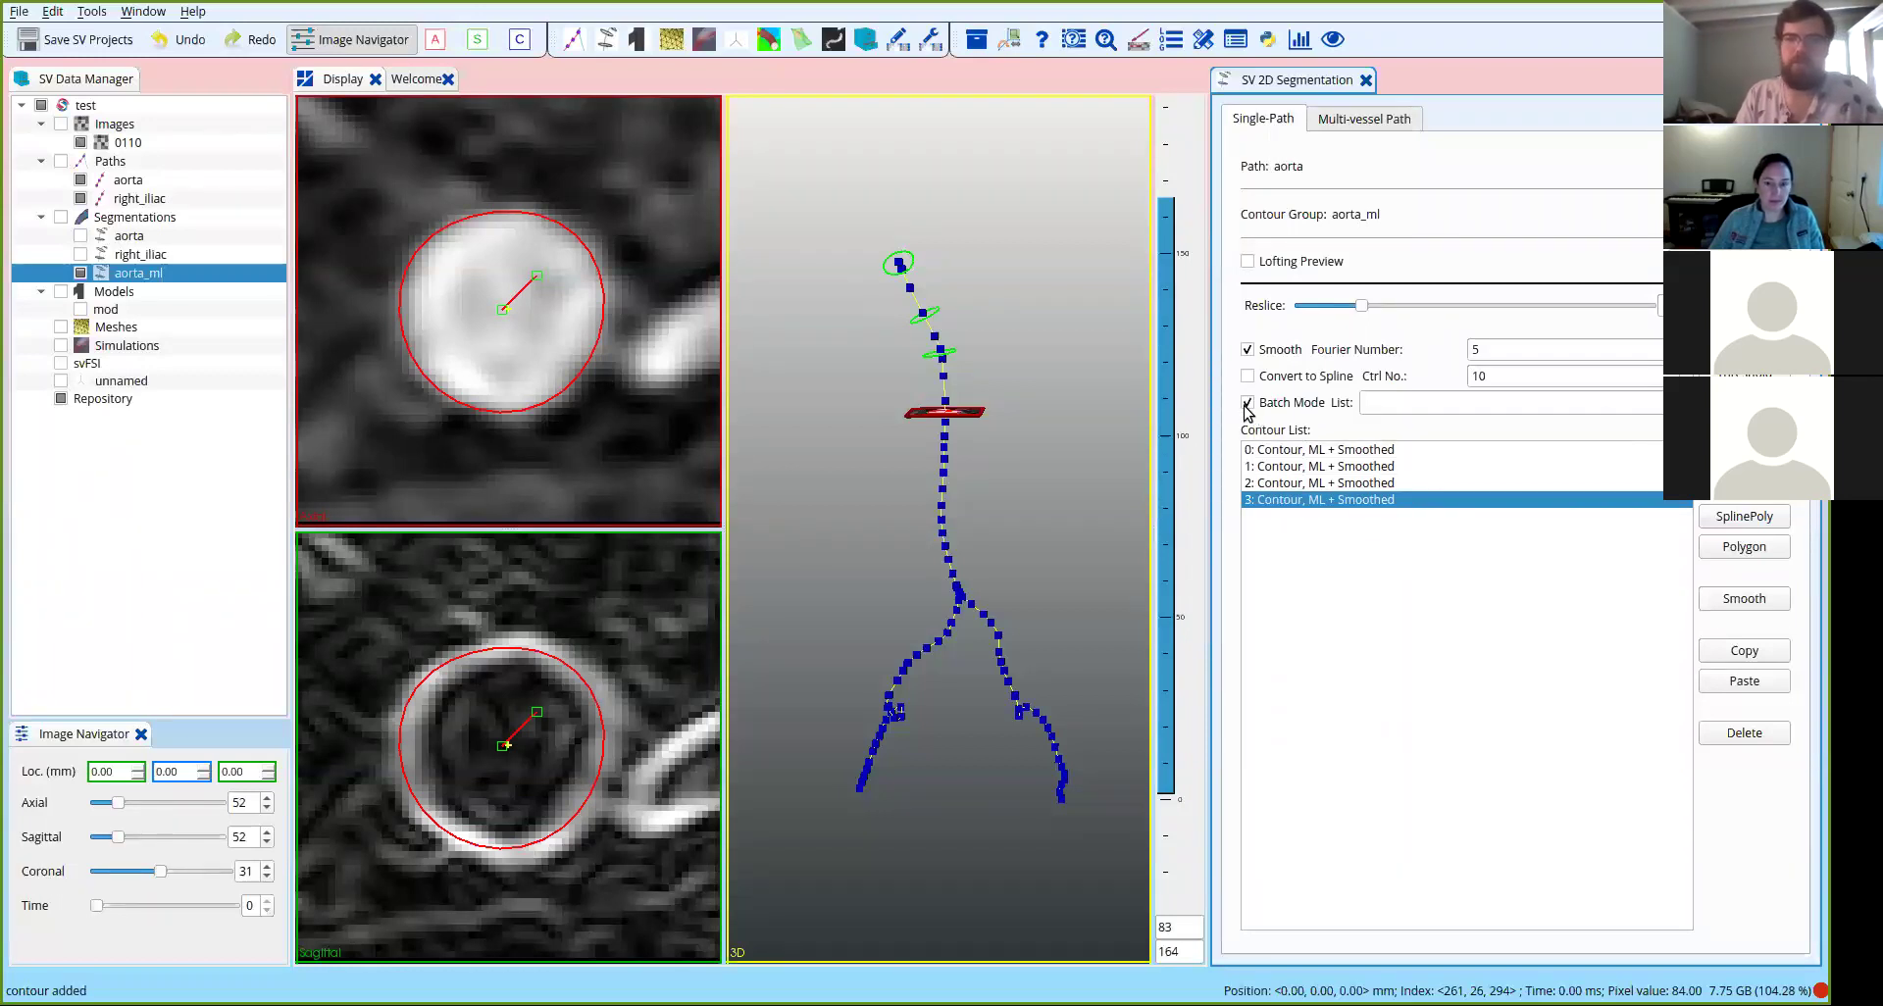
left_click(1420, 405)
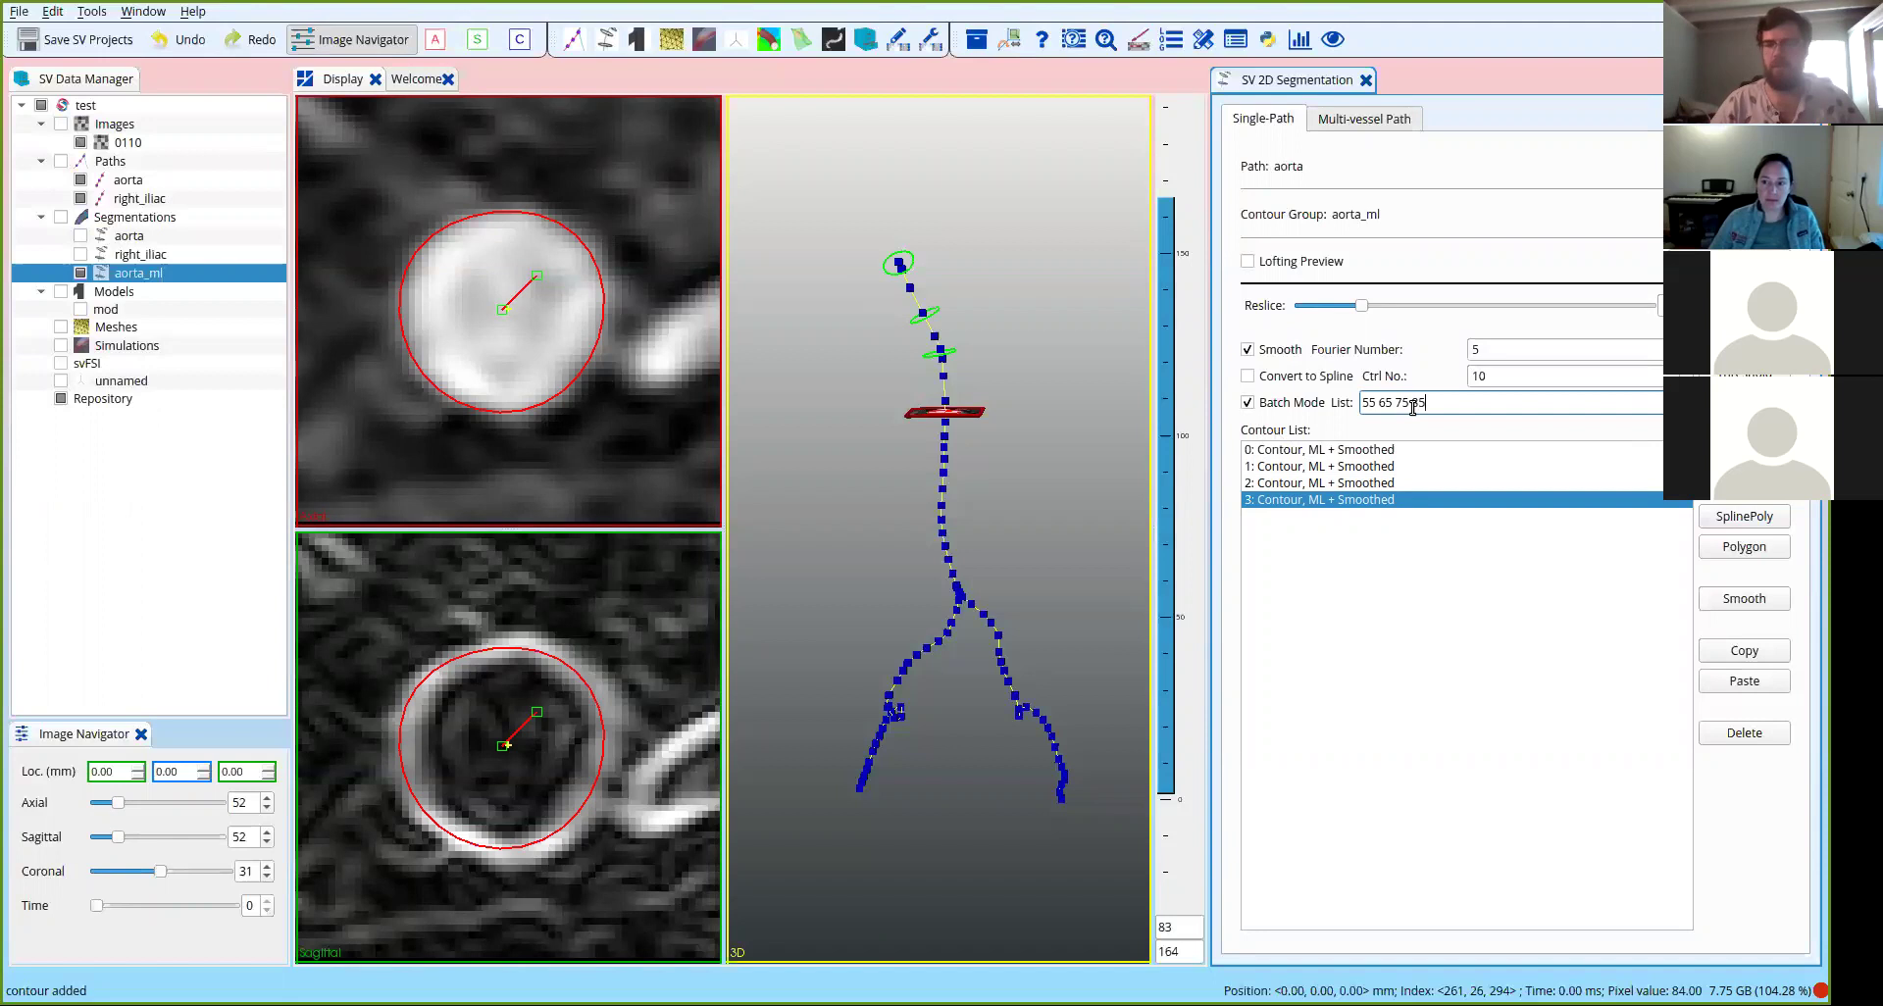
type("95 105 115")
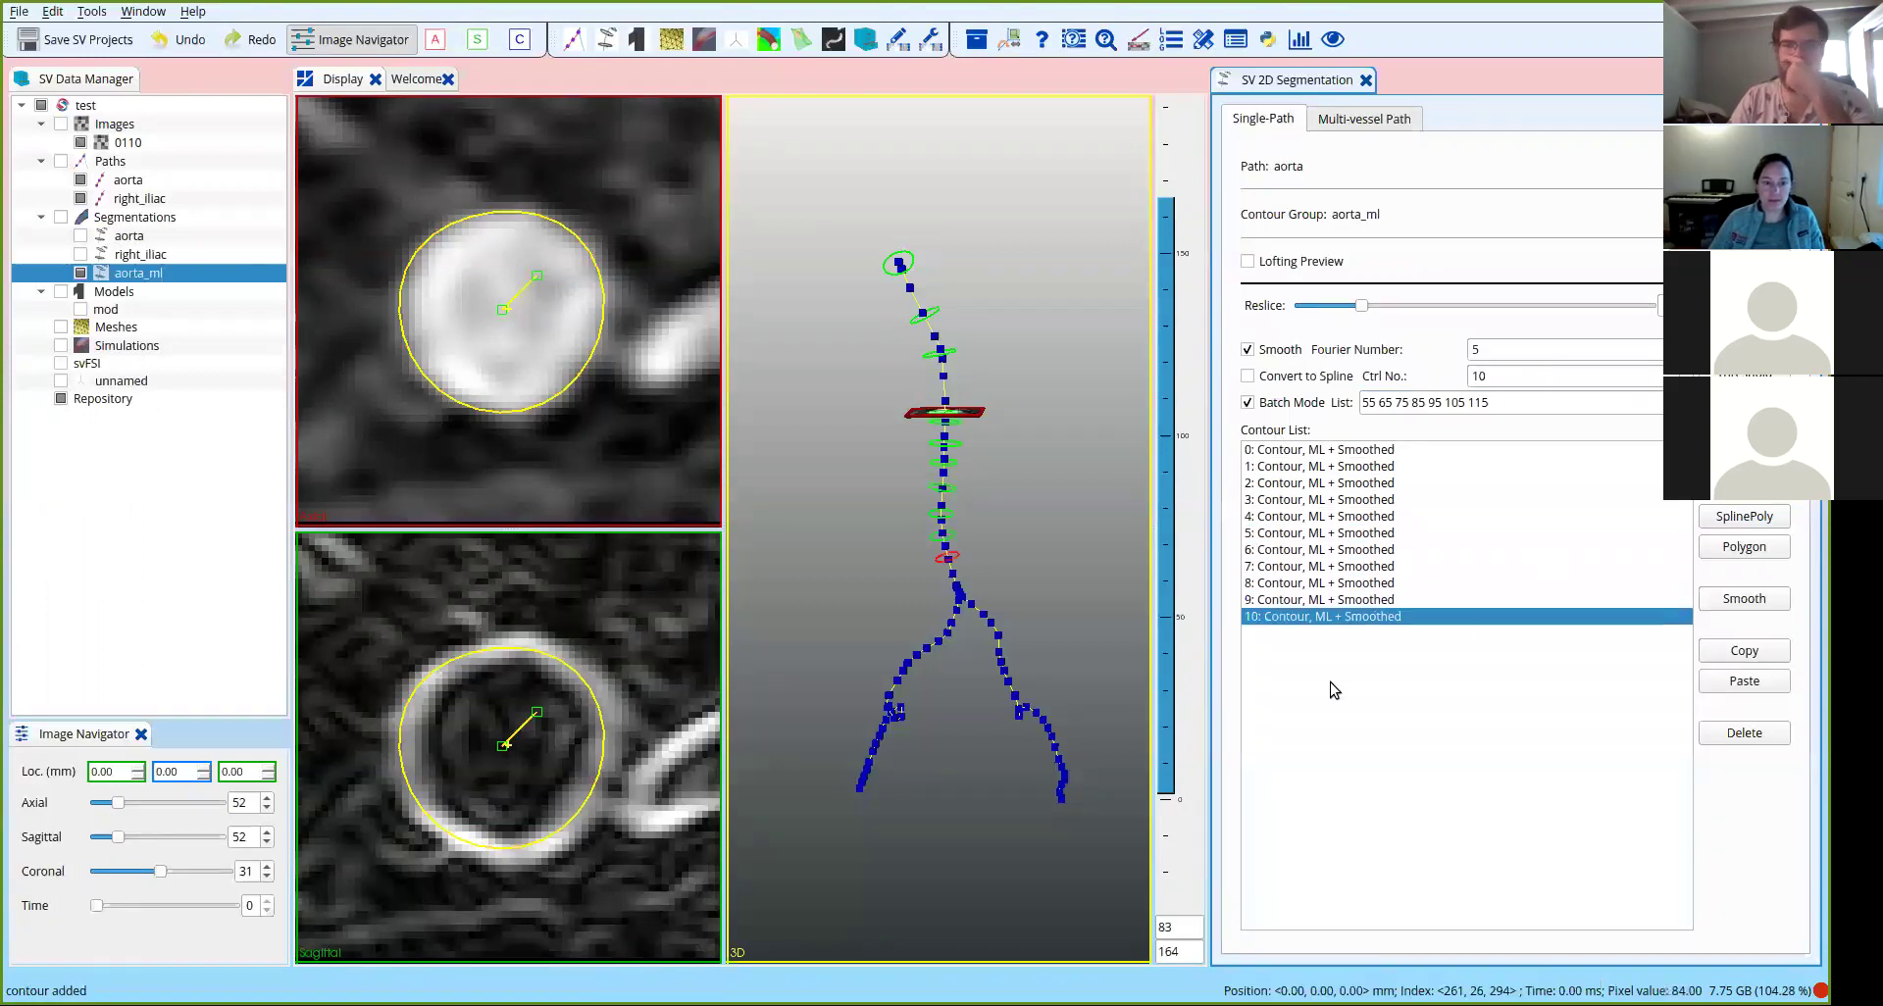
Review batch-generated contours 5 through 10 in the slice views.
left_click(1356, 531)
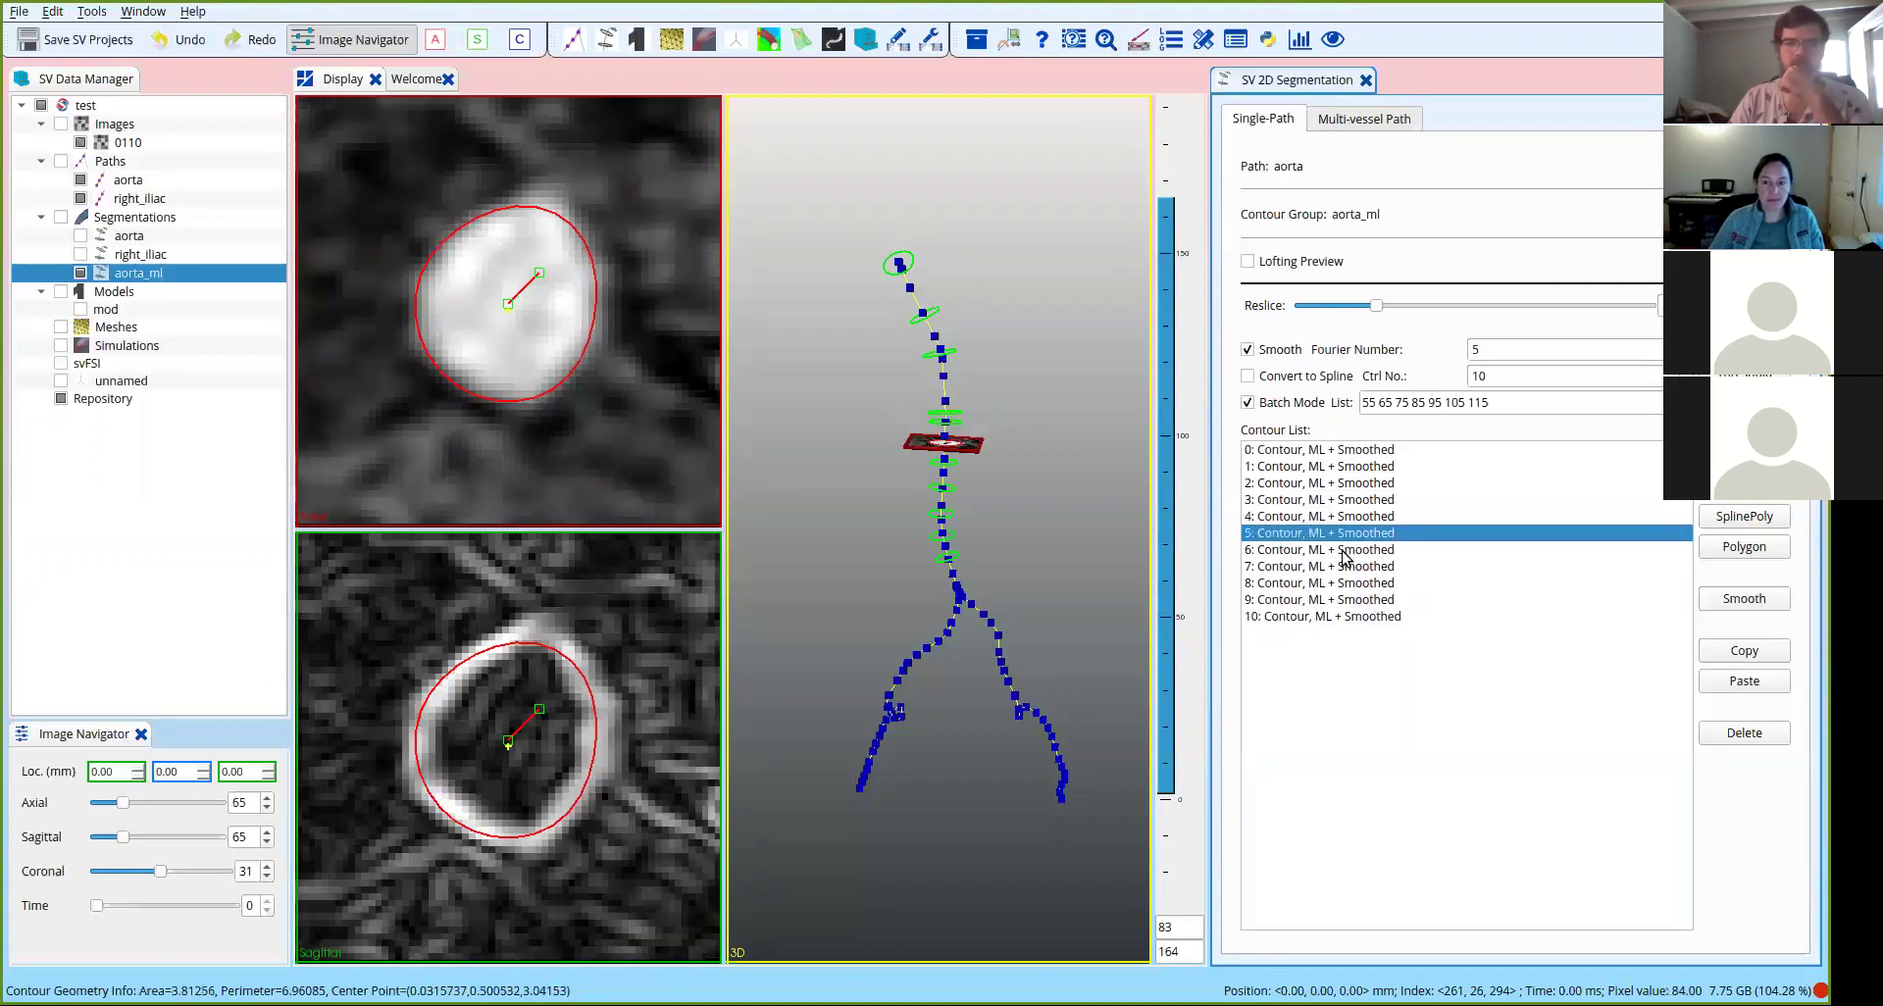
left_click(1347, 551)
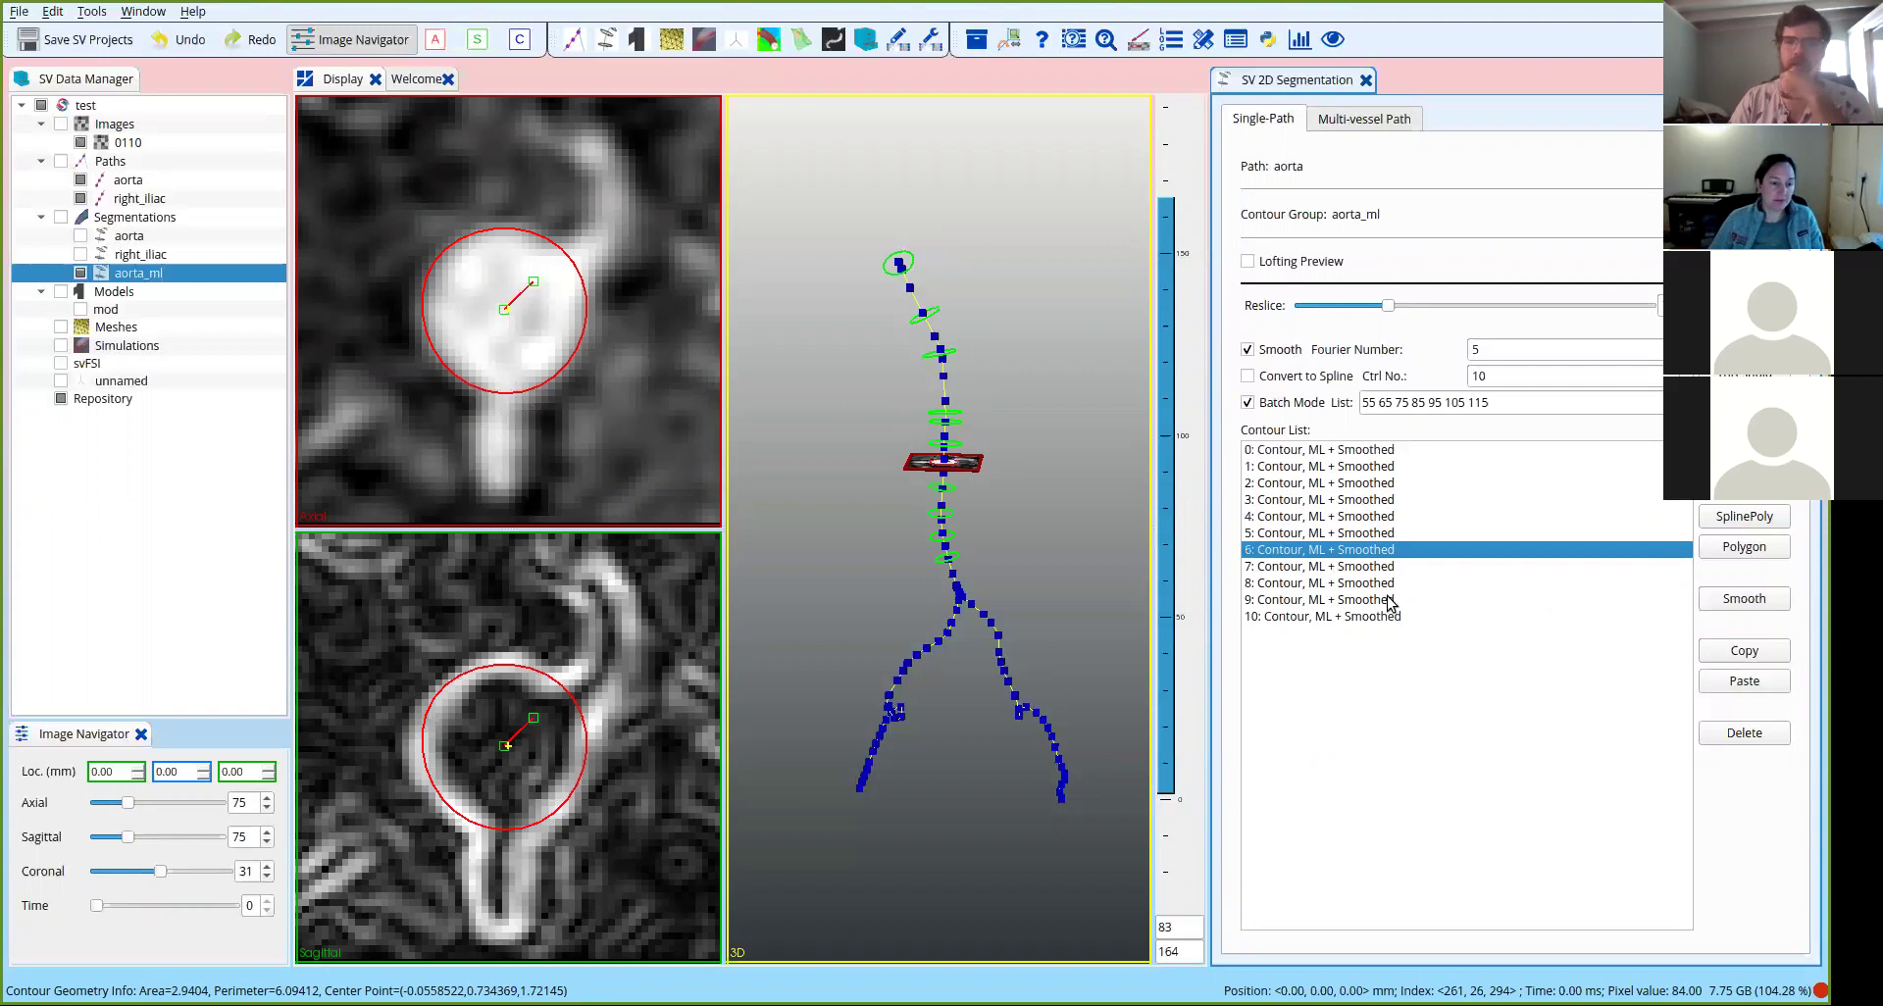
left_click(1368, 567)
left_click(1363, 585)
left_click(1357, 601)
left_click(1359, 615)
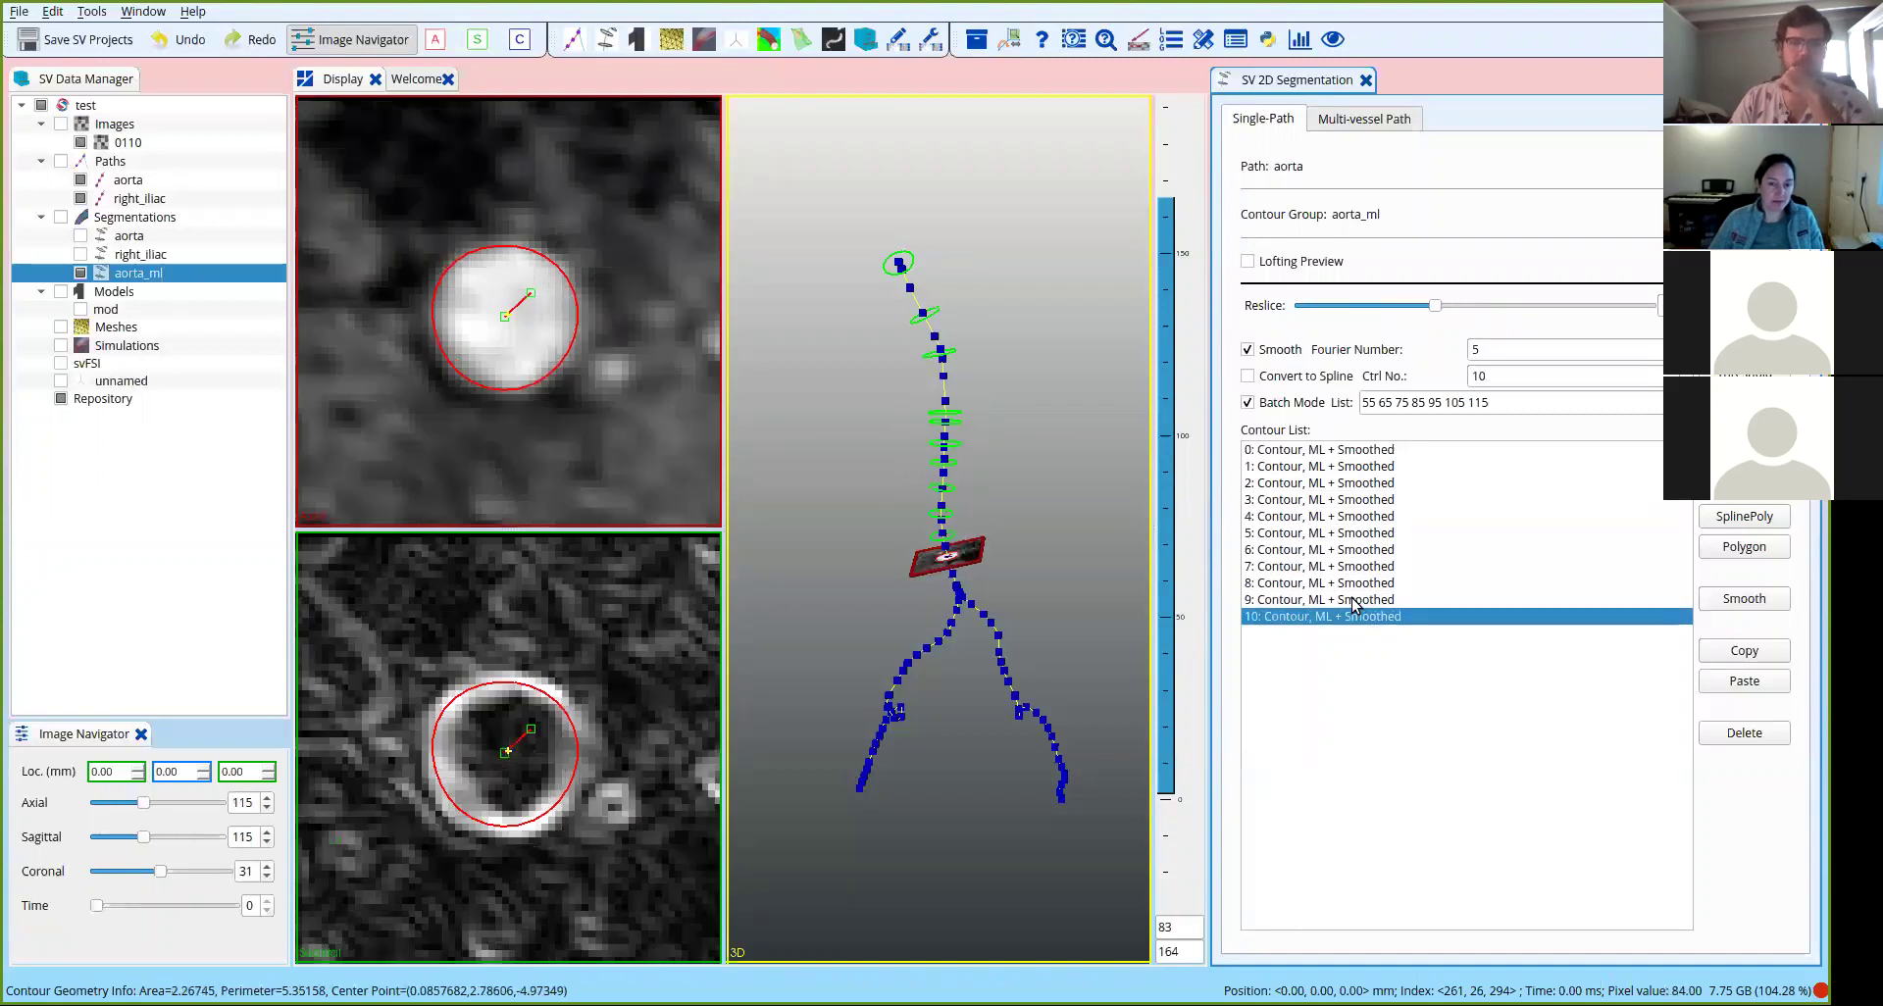
Reselect contour 5 and convert it to a SplinePoly contour.
left_click(1358, 599)
left_click(1357, 535)
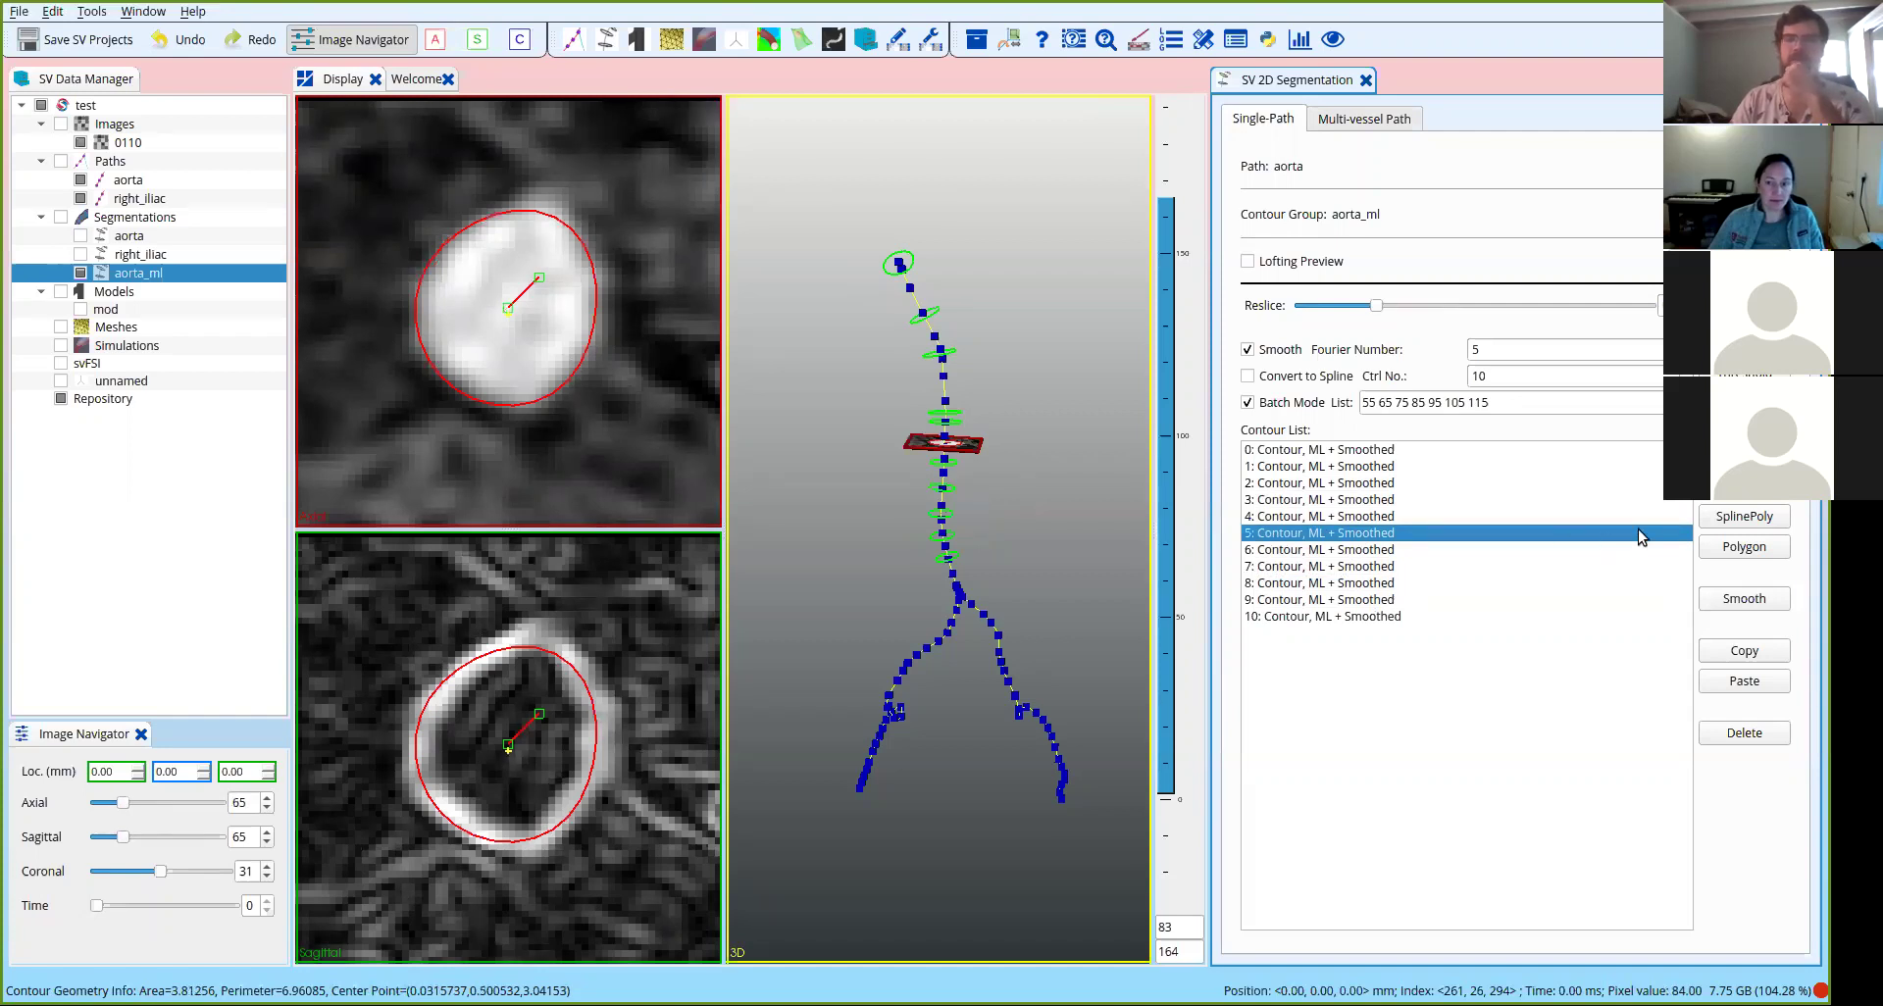
left_click(1726, 520)
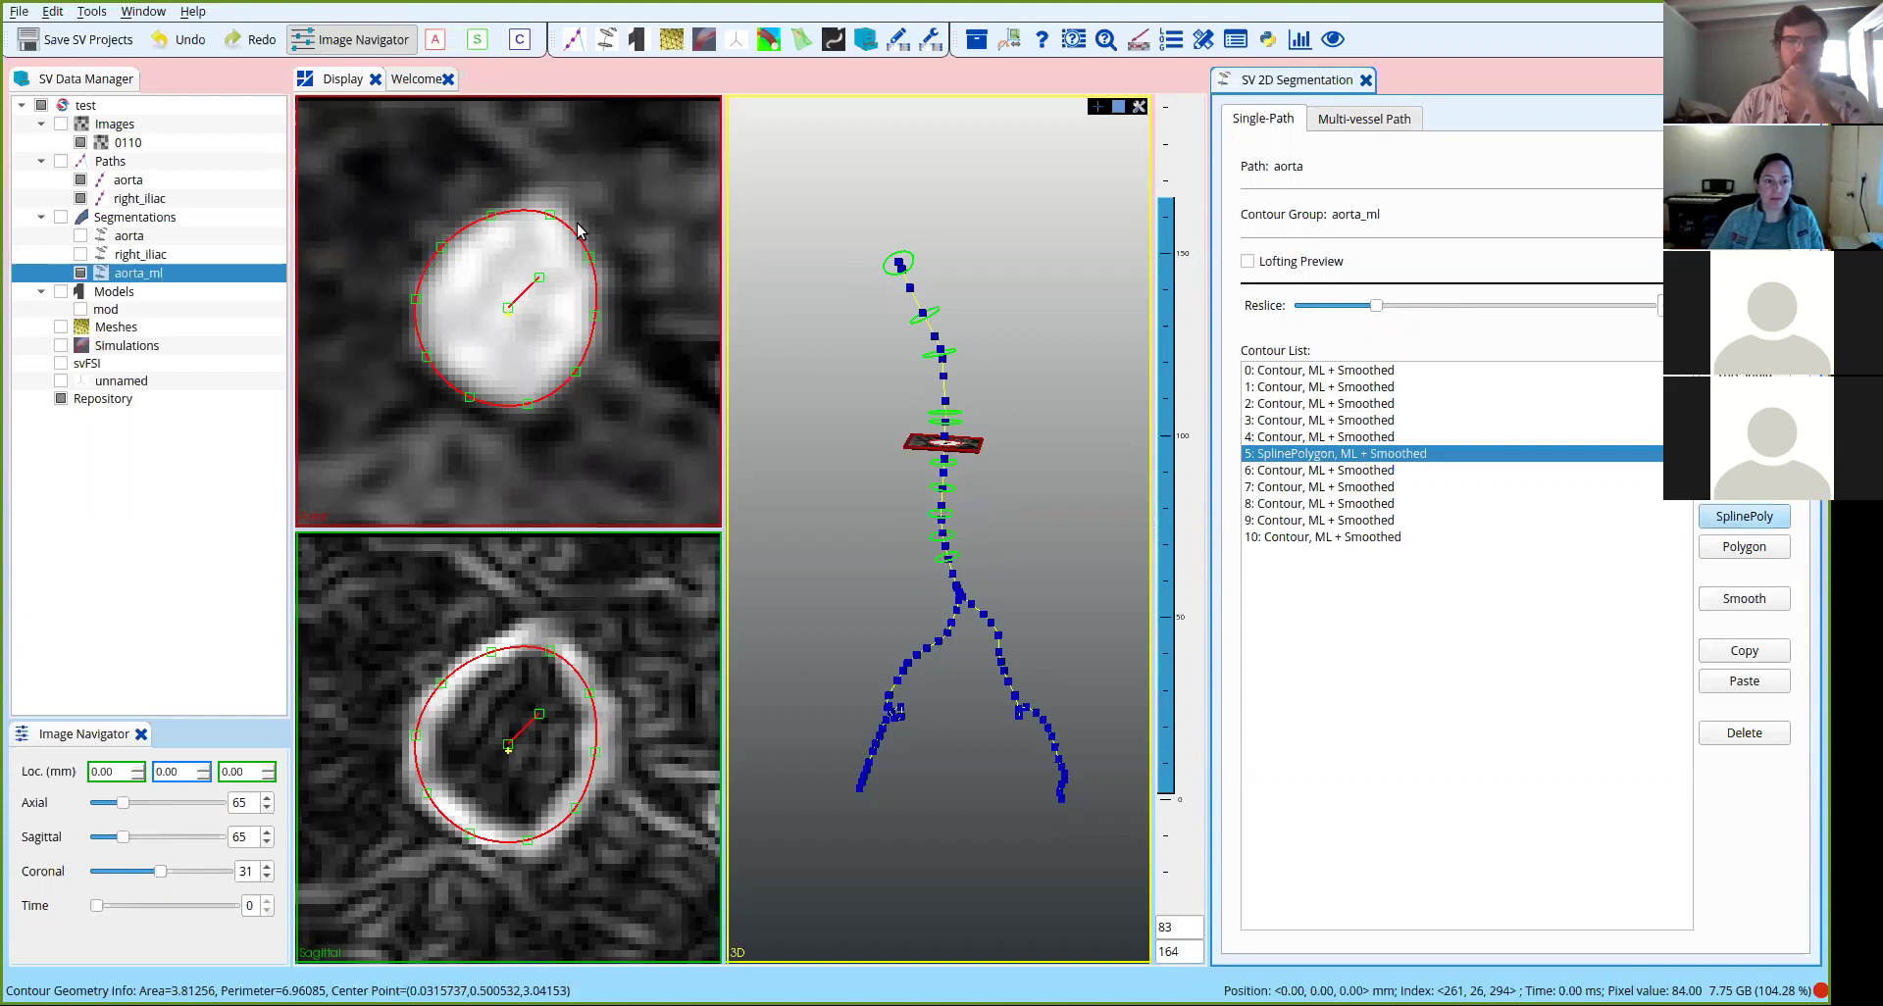
Drag contour 5's spline control points and radius handle to fit the aorta lumen.
left_click(470, 400)
left_click_drag(471, 400, 476, 390)
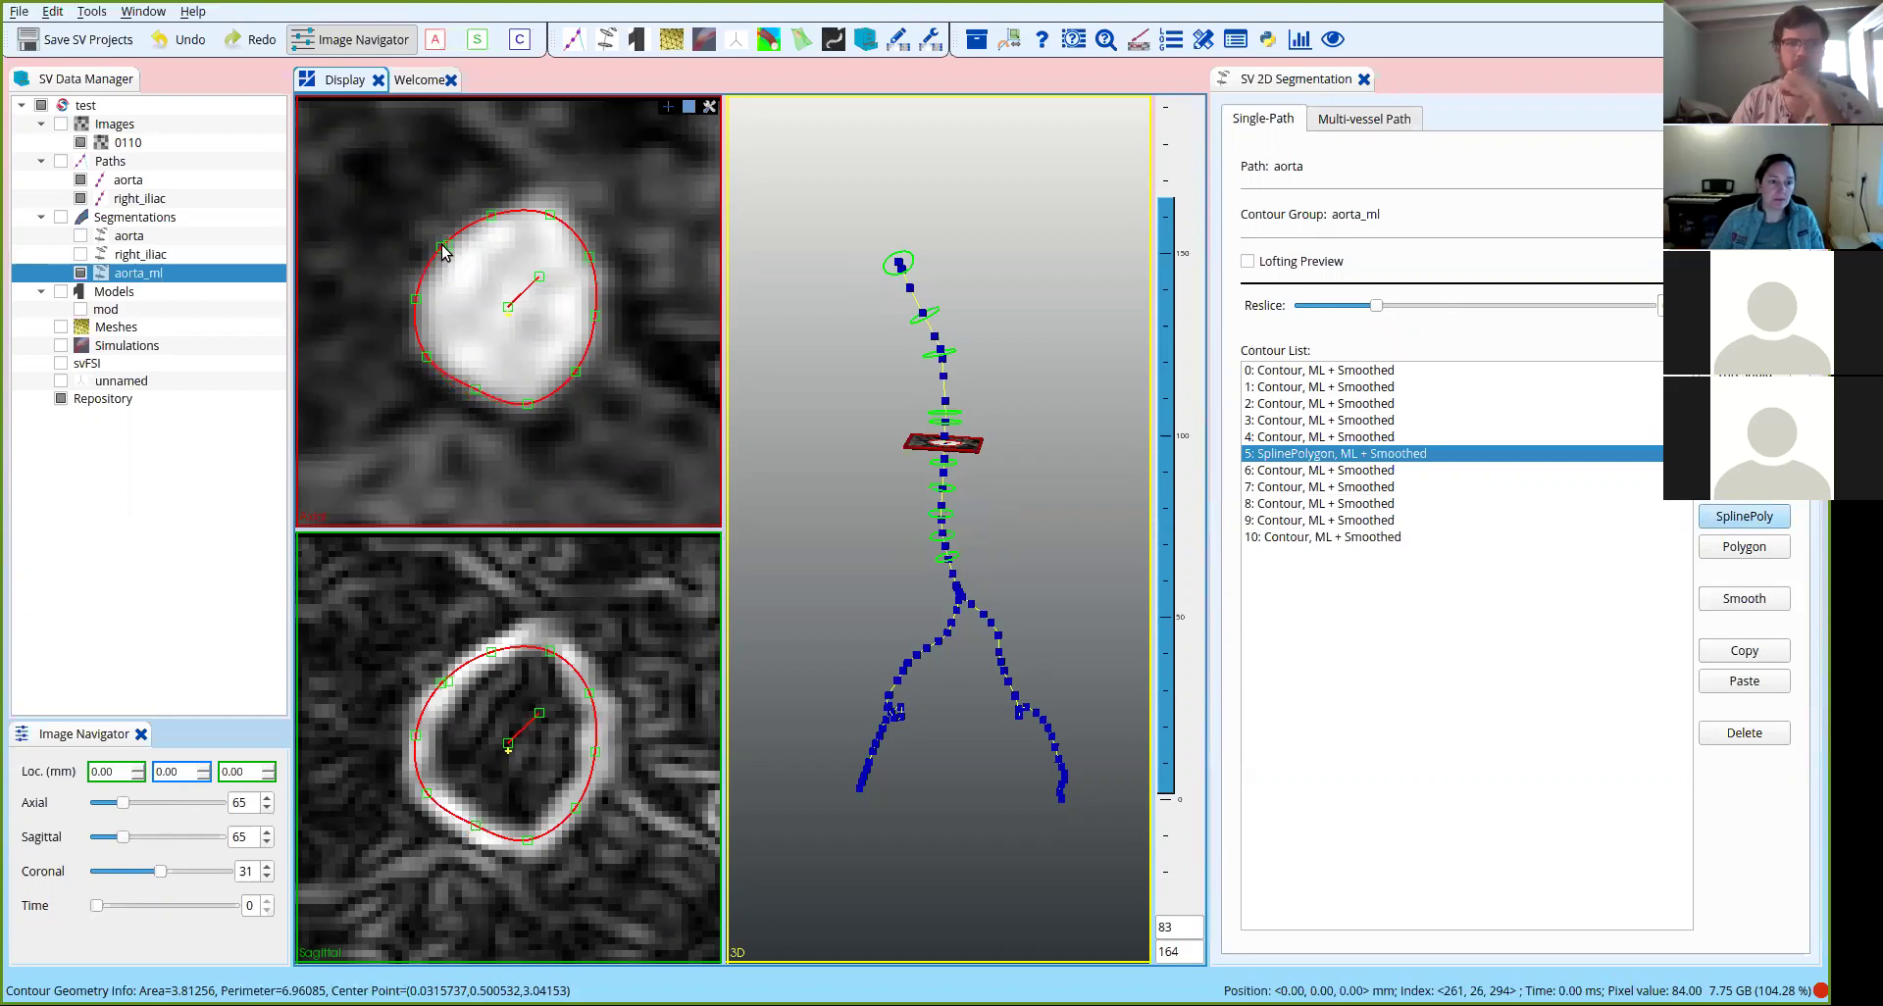
left_click_drag(449, 253, 450, 248)
left_click_drag(527, 403, 528, 399)
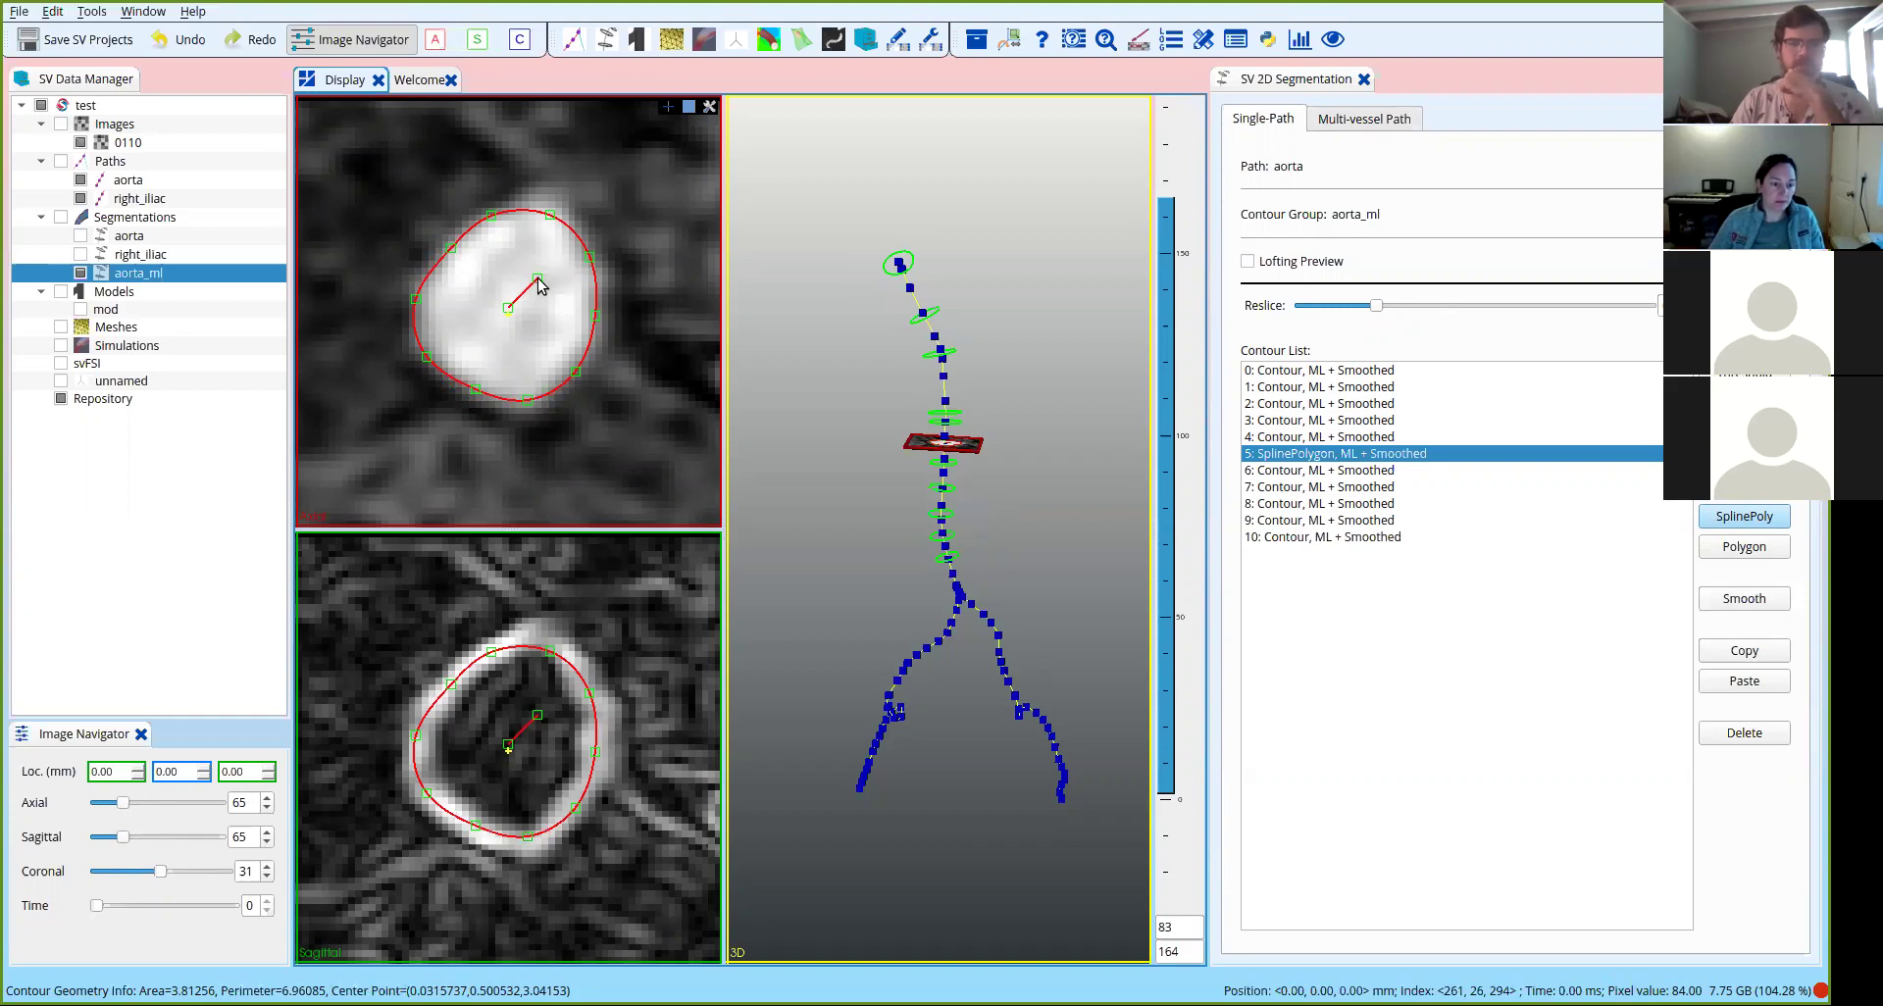
left_click_drag(537, 279, 540, 279)
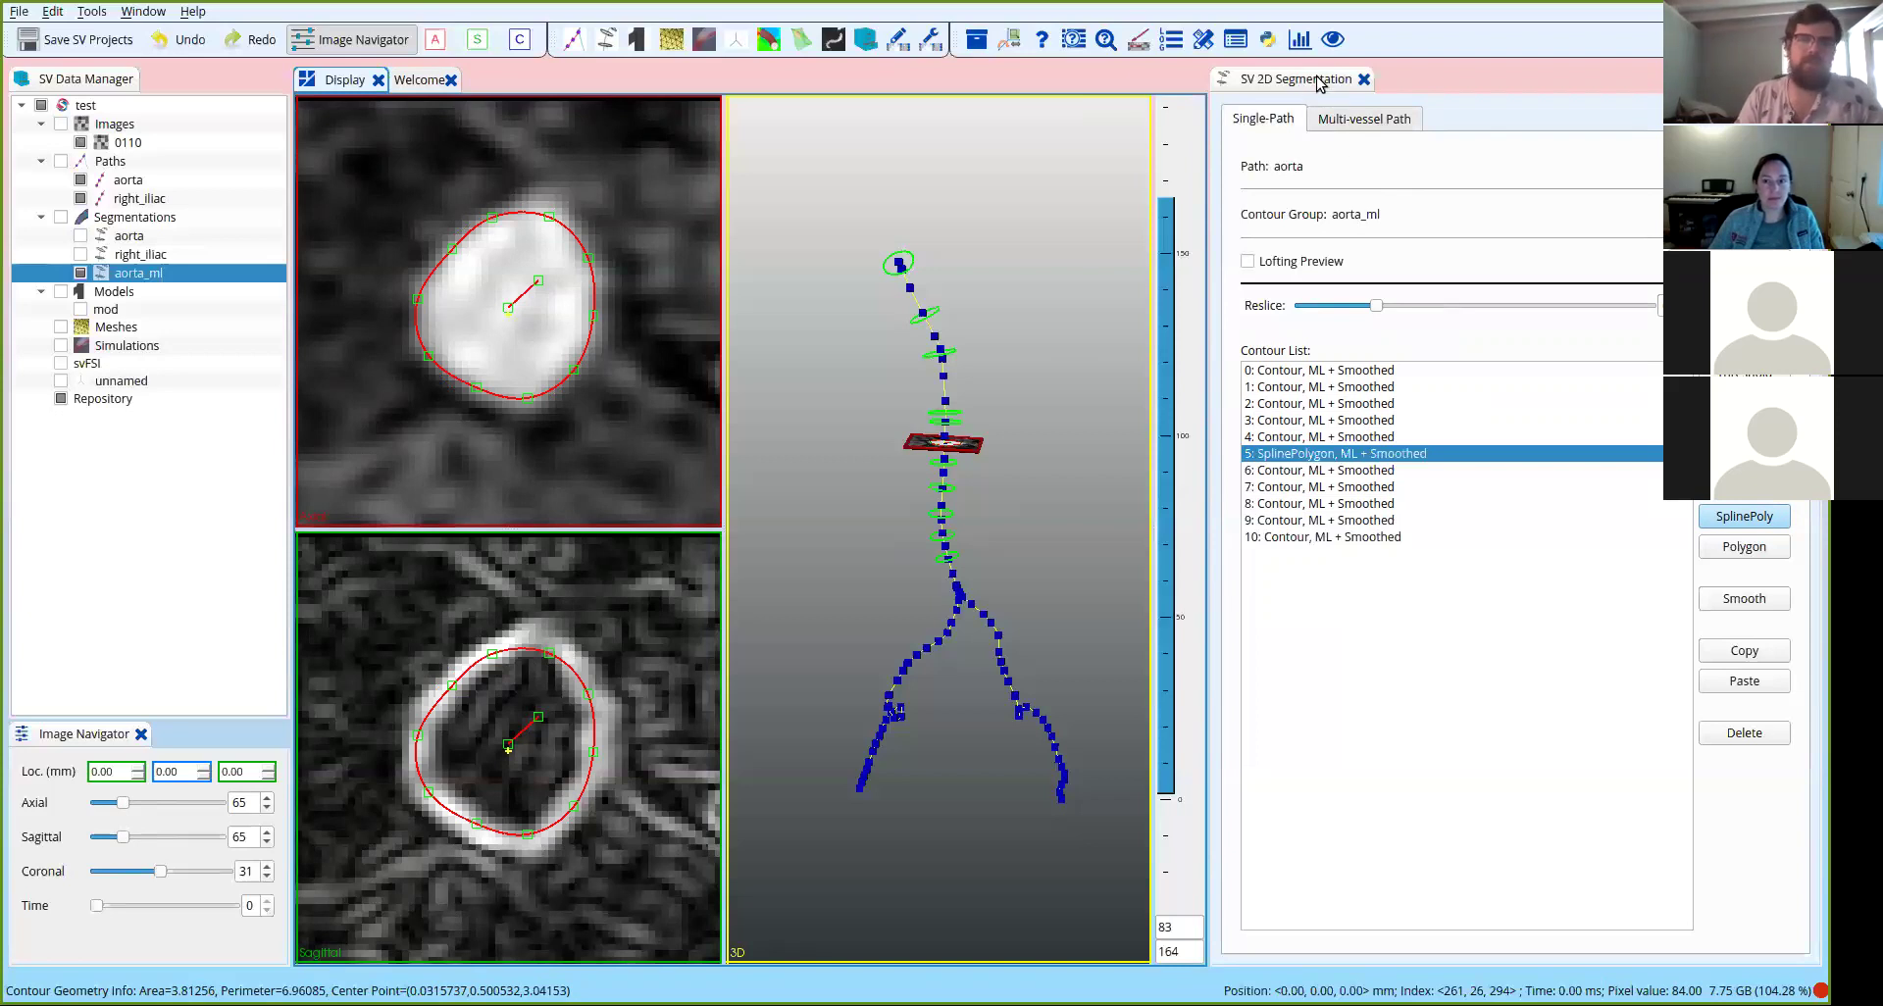
In Multi-vessel Path mode, use all paths and set the interval to 20.
left_click(1357, 123)
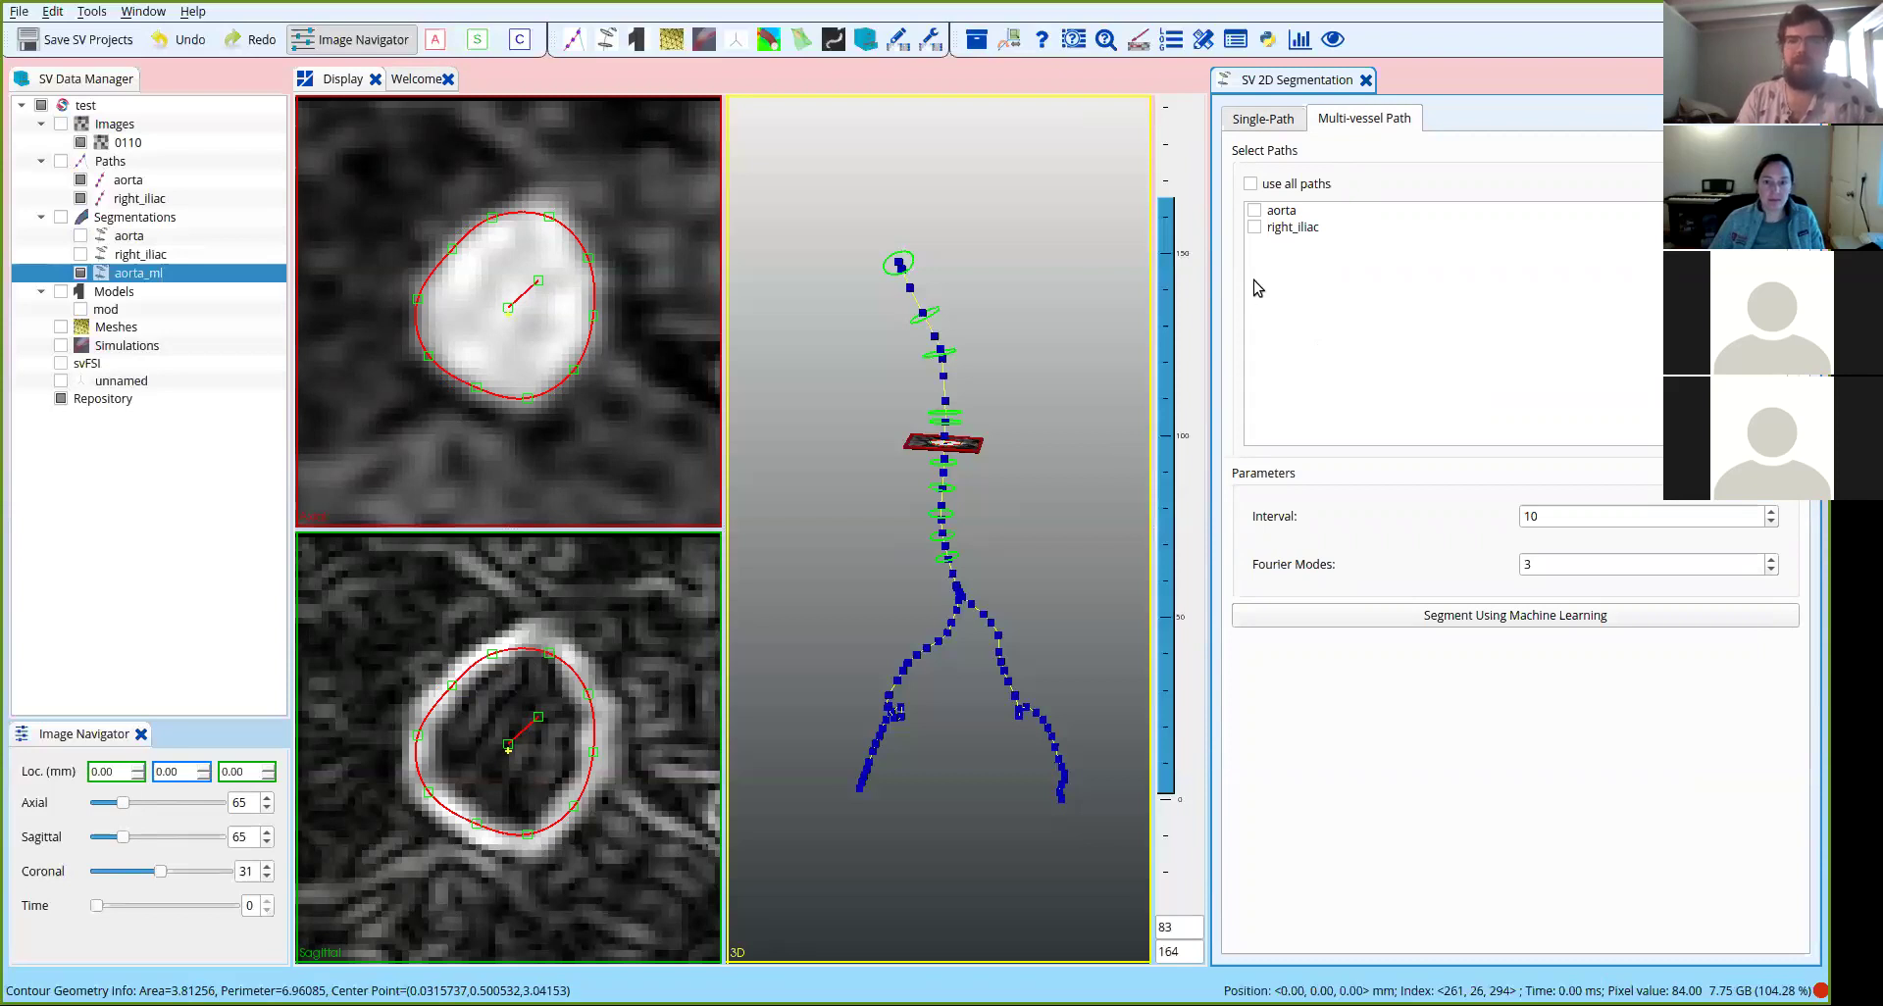
left_click(1252, 186)
left_click(1629, 519)
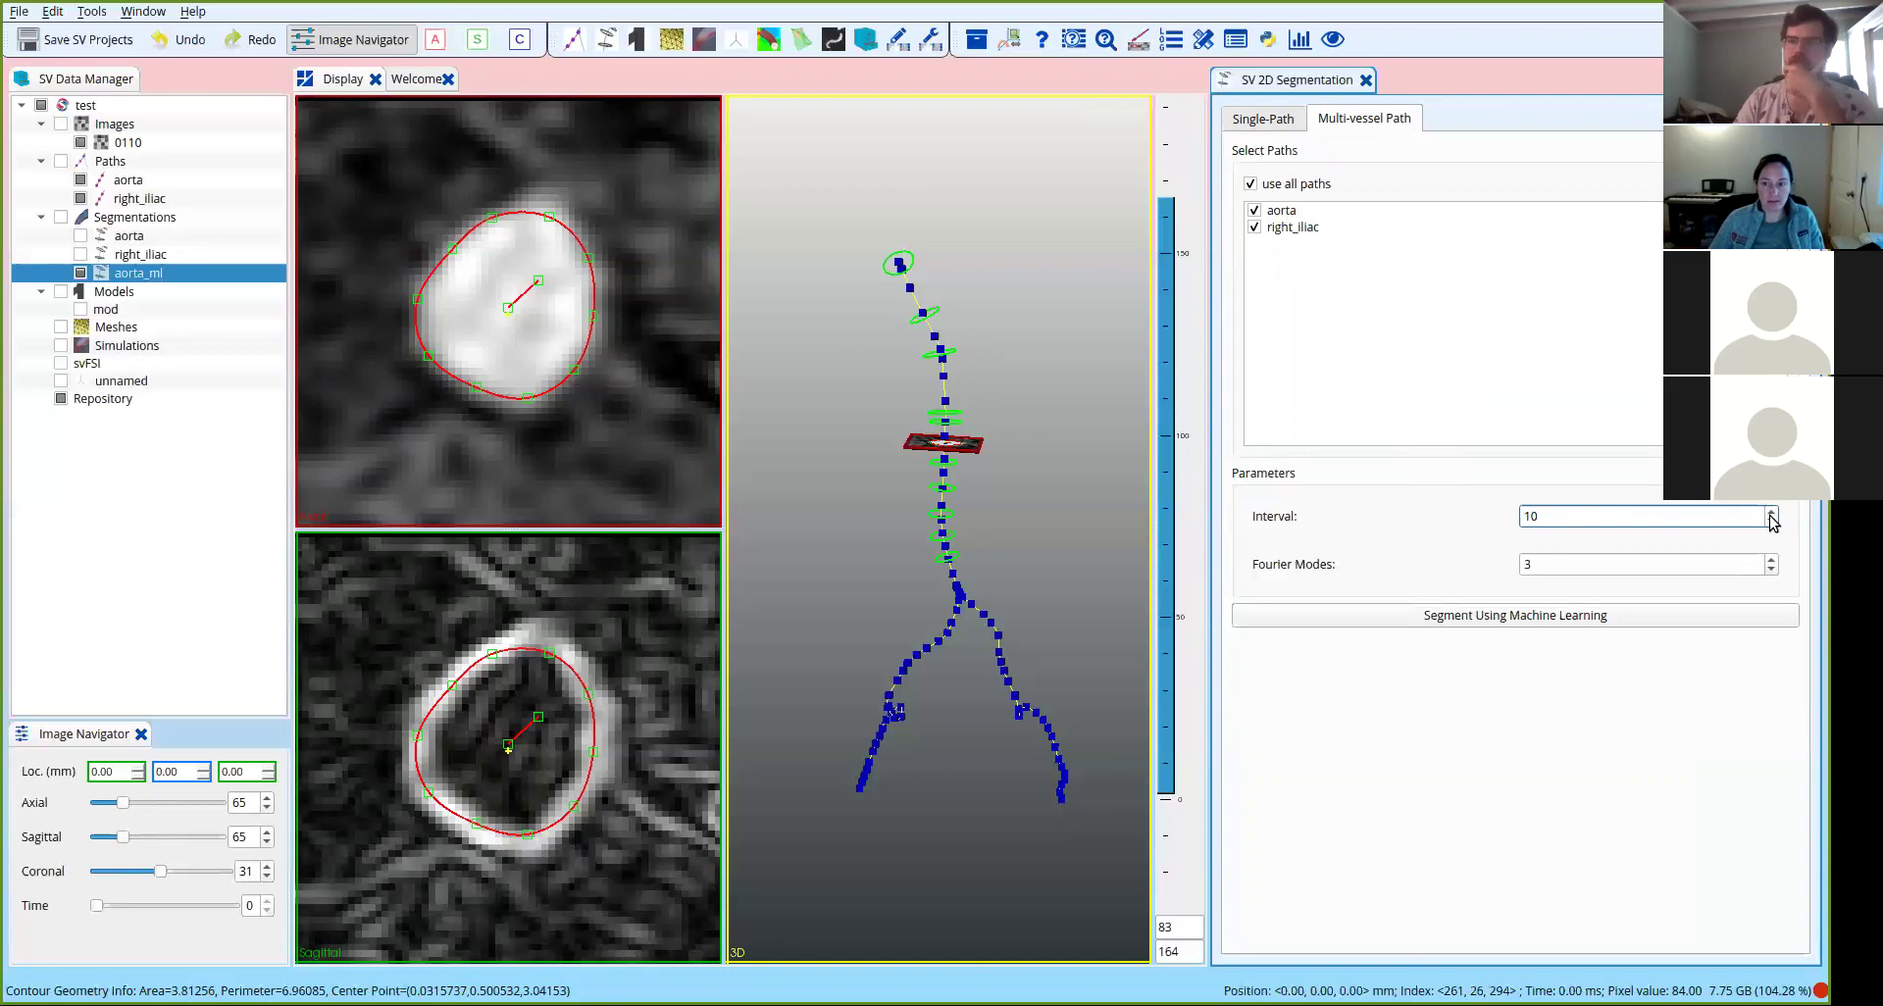
key("ctrl+a")
type("2")
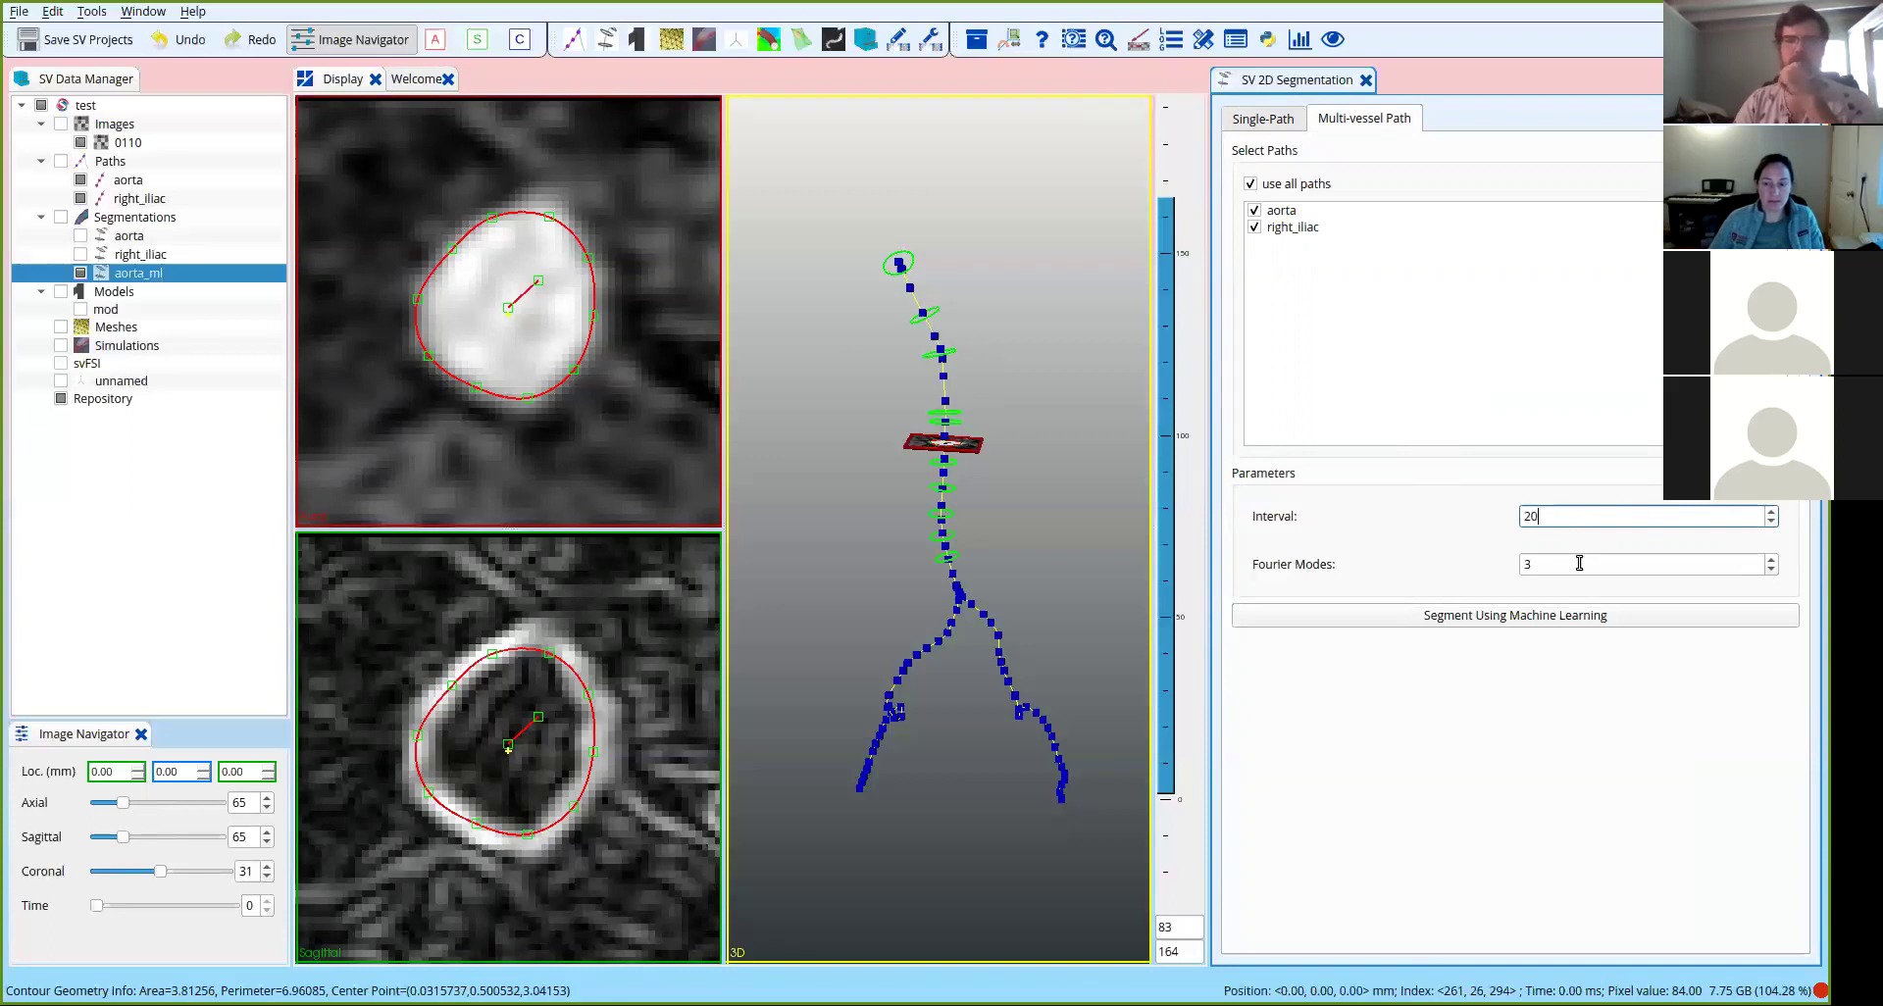
Set Fourier Modes to 7 and run Segment Using Machine Learning.
left_click(1579, 564)
key("ctrl+a")
left_click(1772, 559)
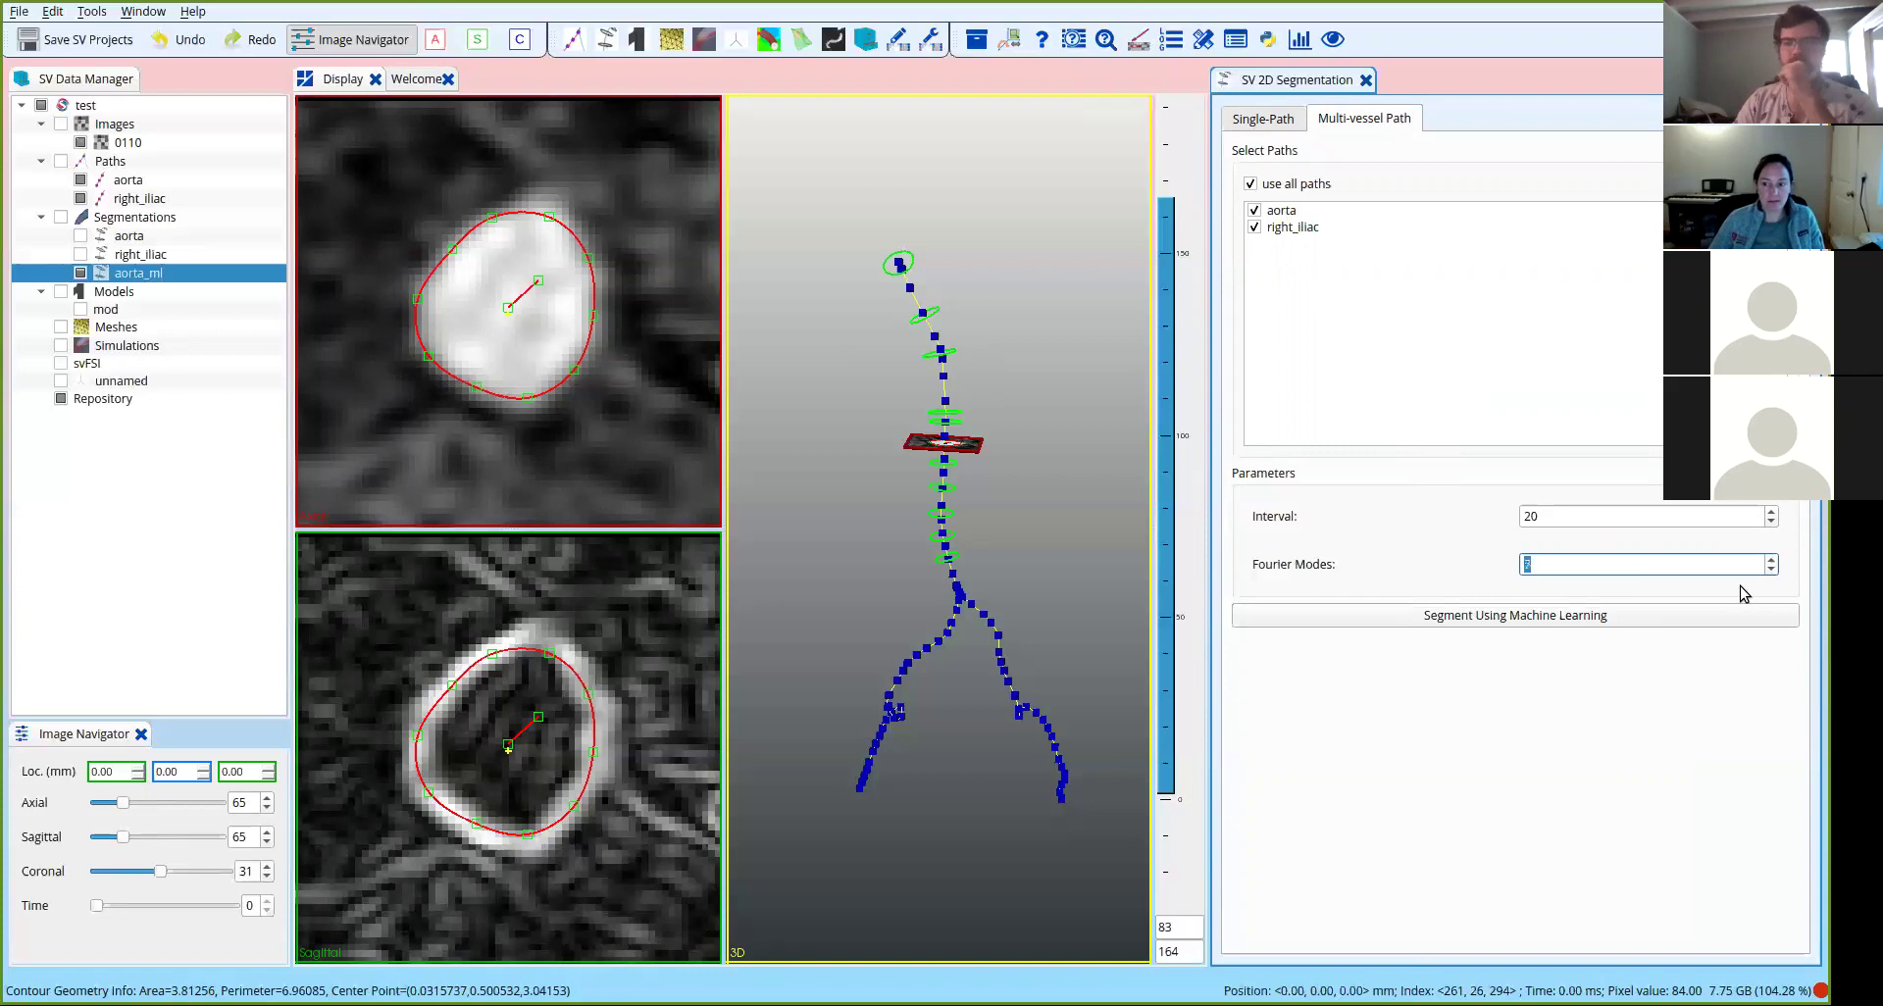
left_click(1523, 619)
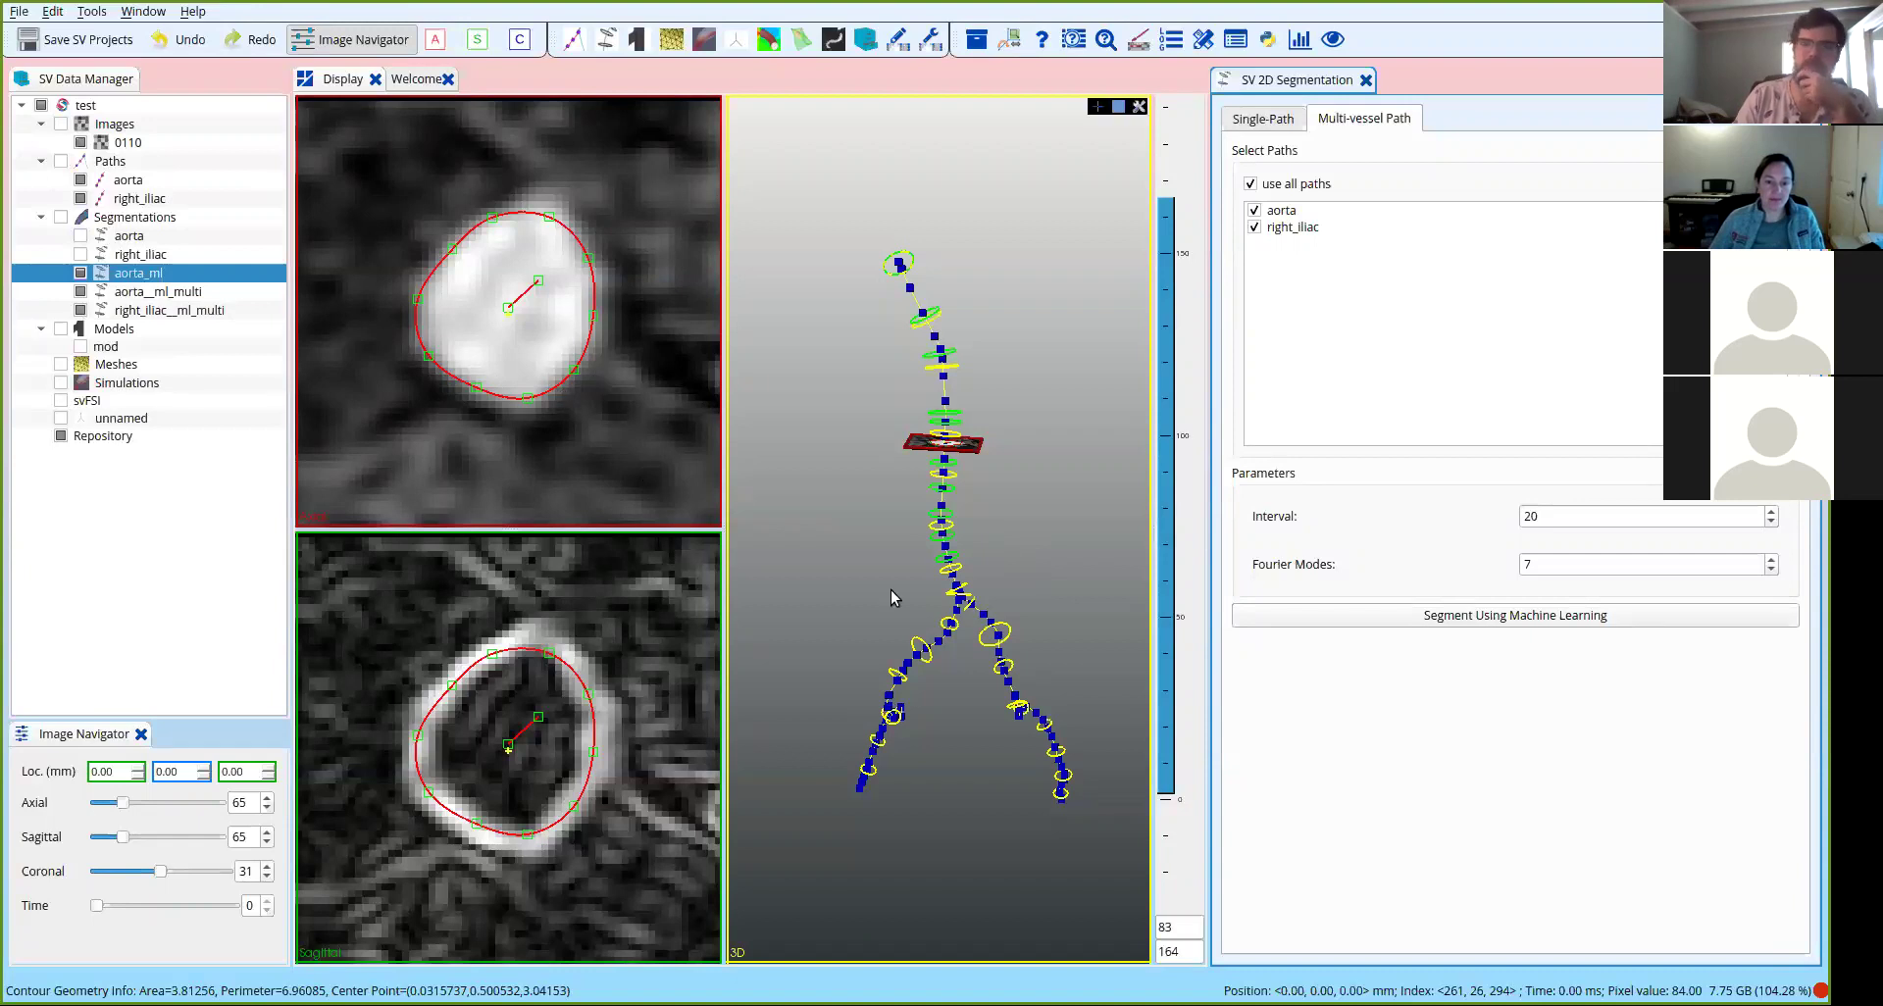
Hide the single-path aorta_ml contours and show aorta__ml_multi.
left_click(1017, 499)
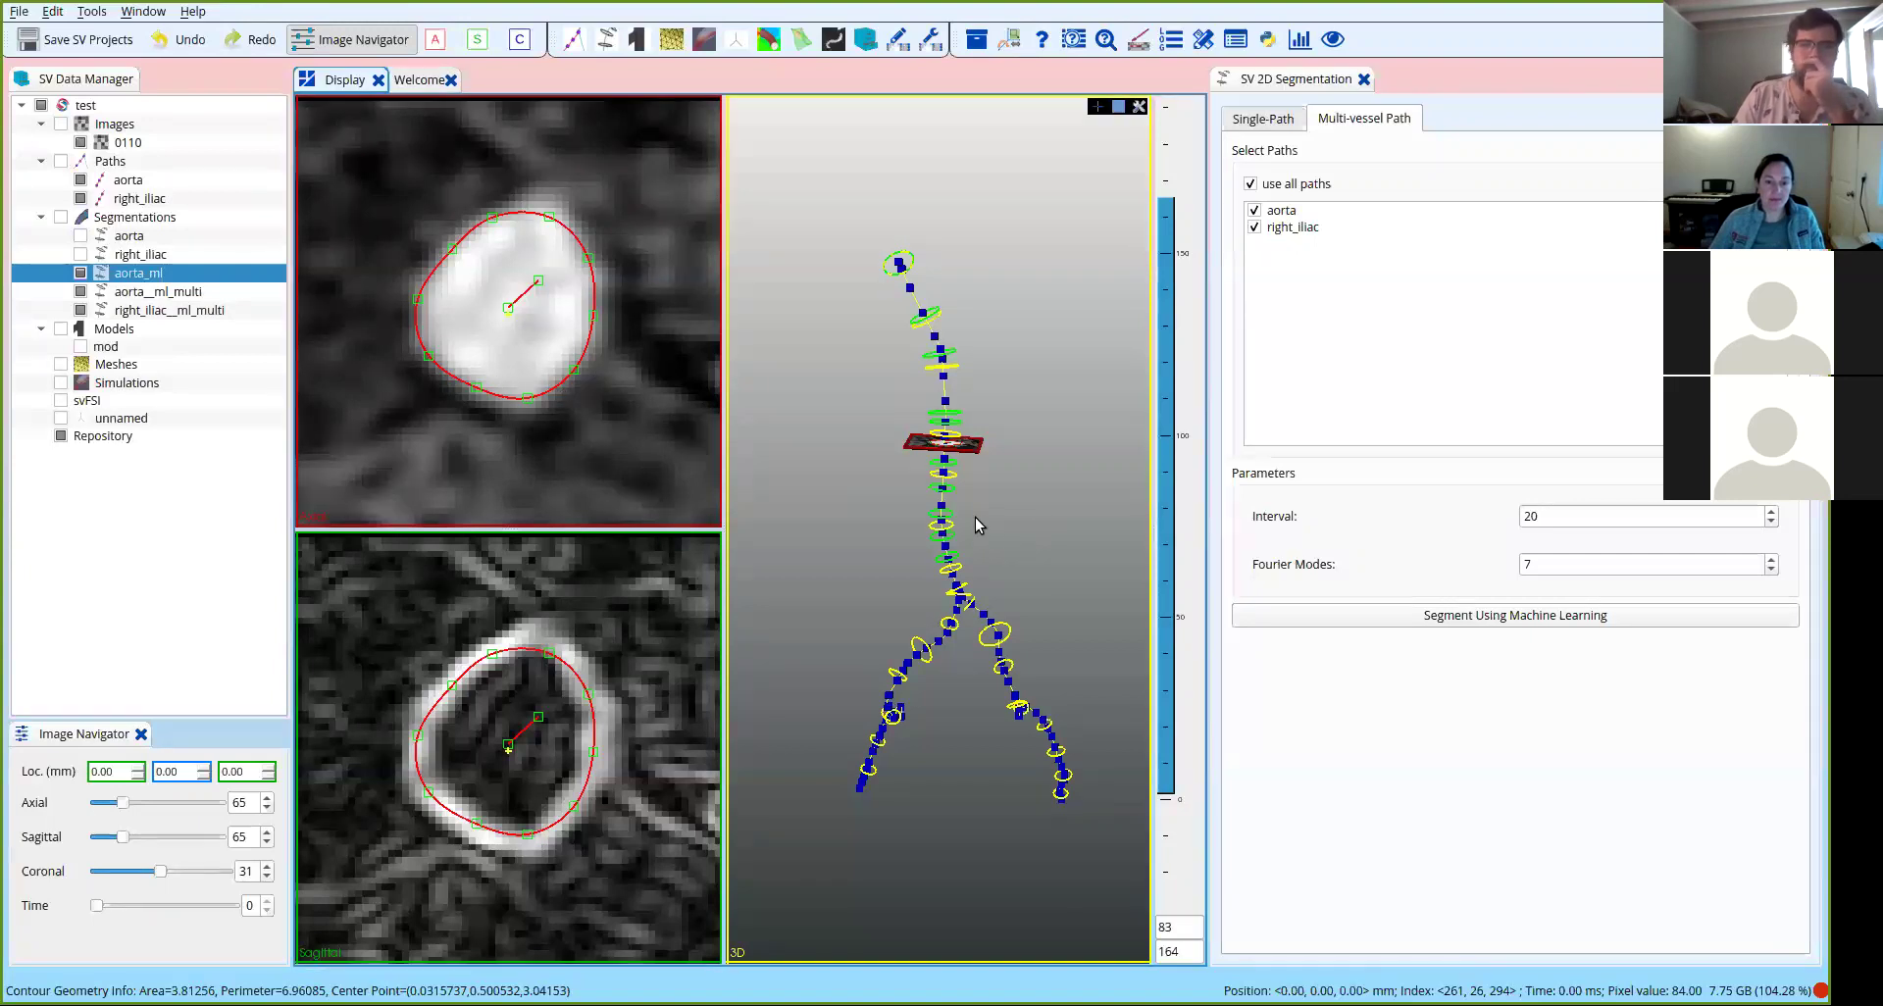
left_click(81, 273)
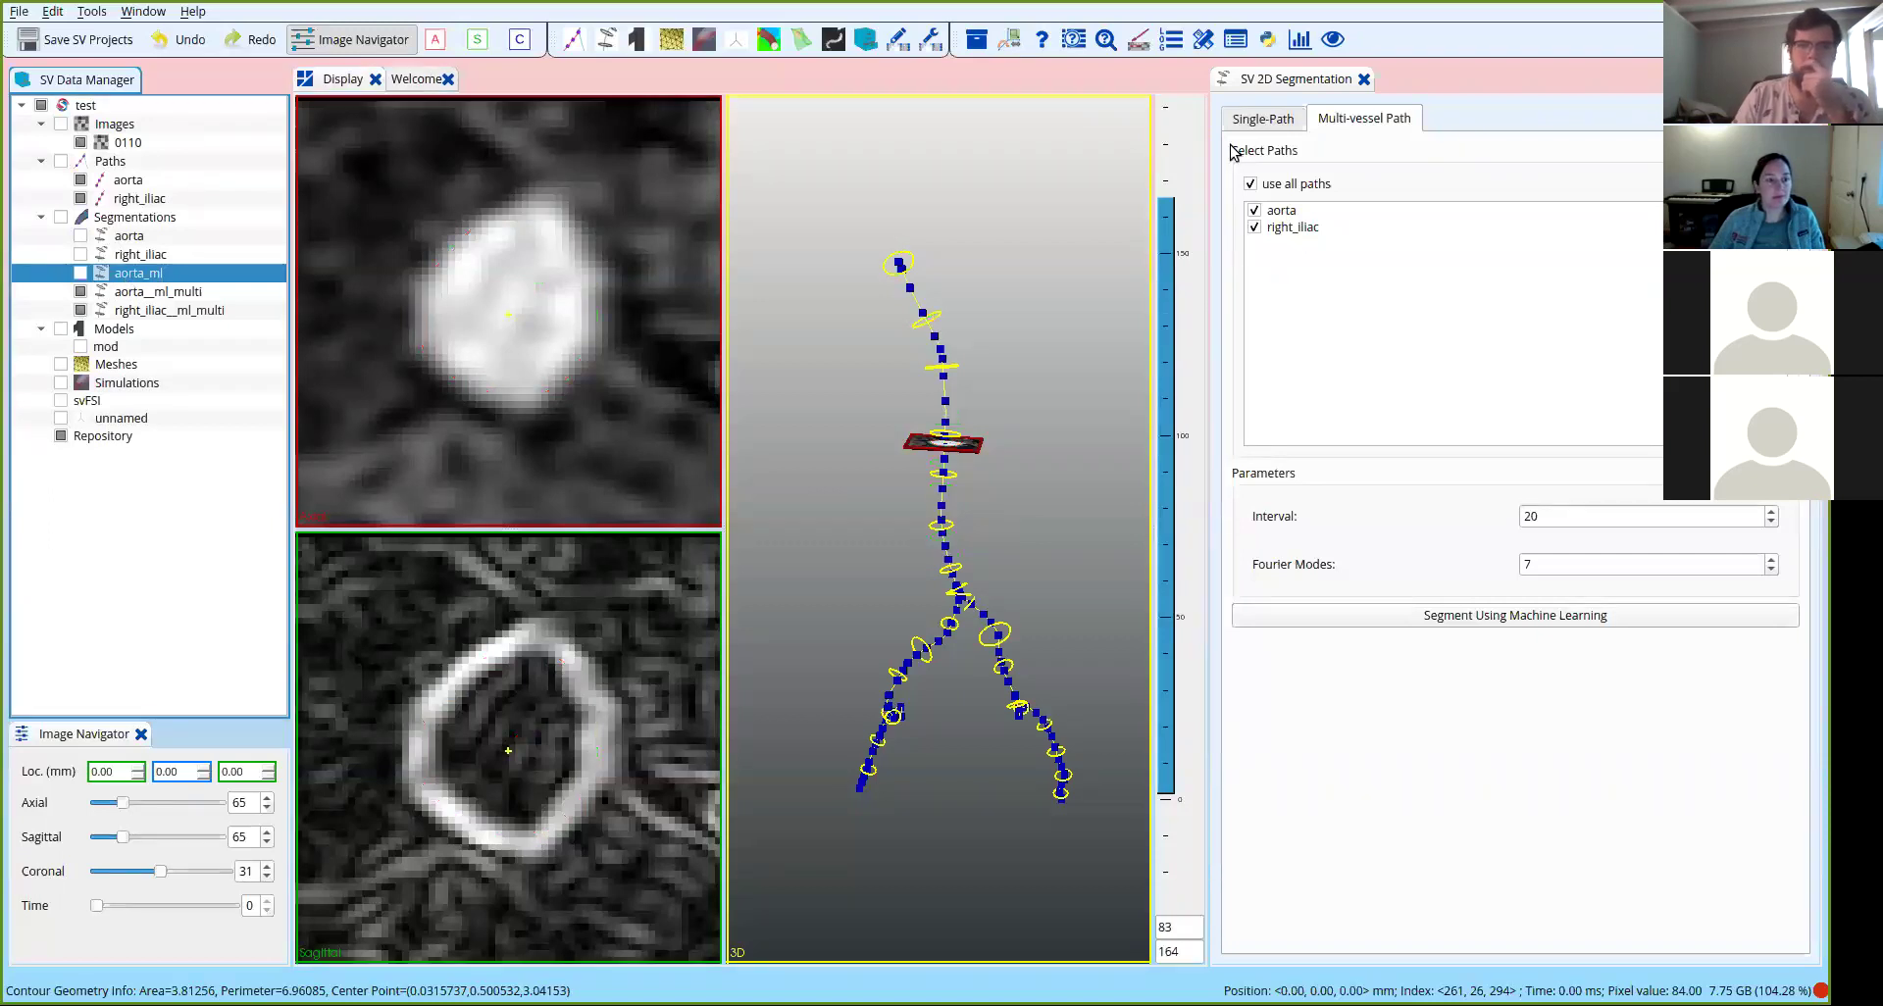
left_click(162, 293)
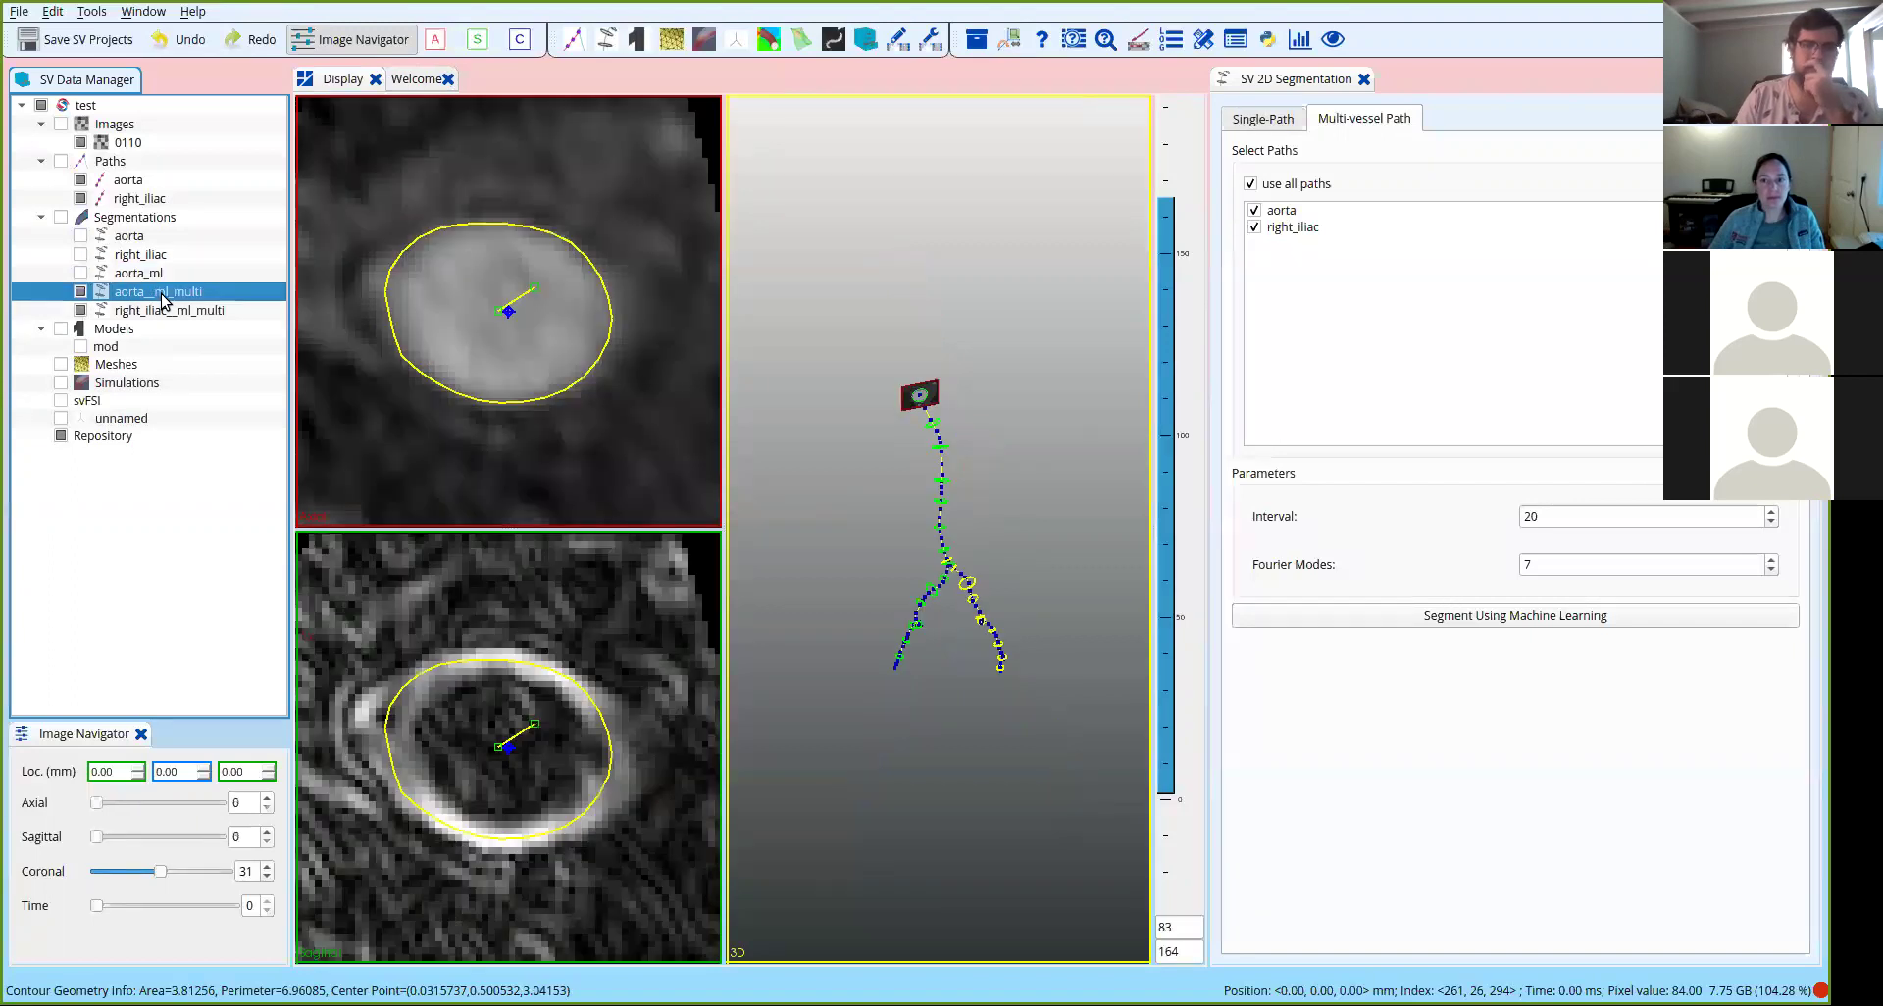
Step through the aorta__ml_multi contours in the Single-Path list, returning to contour 2.
left_click(1262, 120)
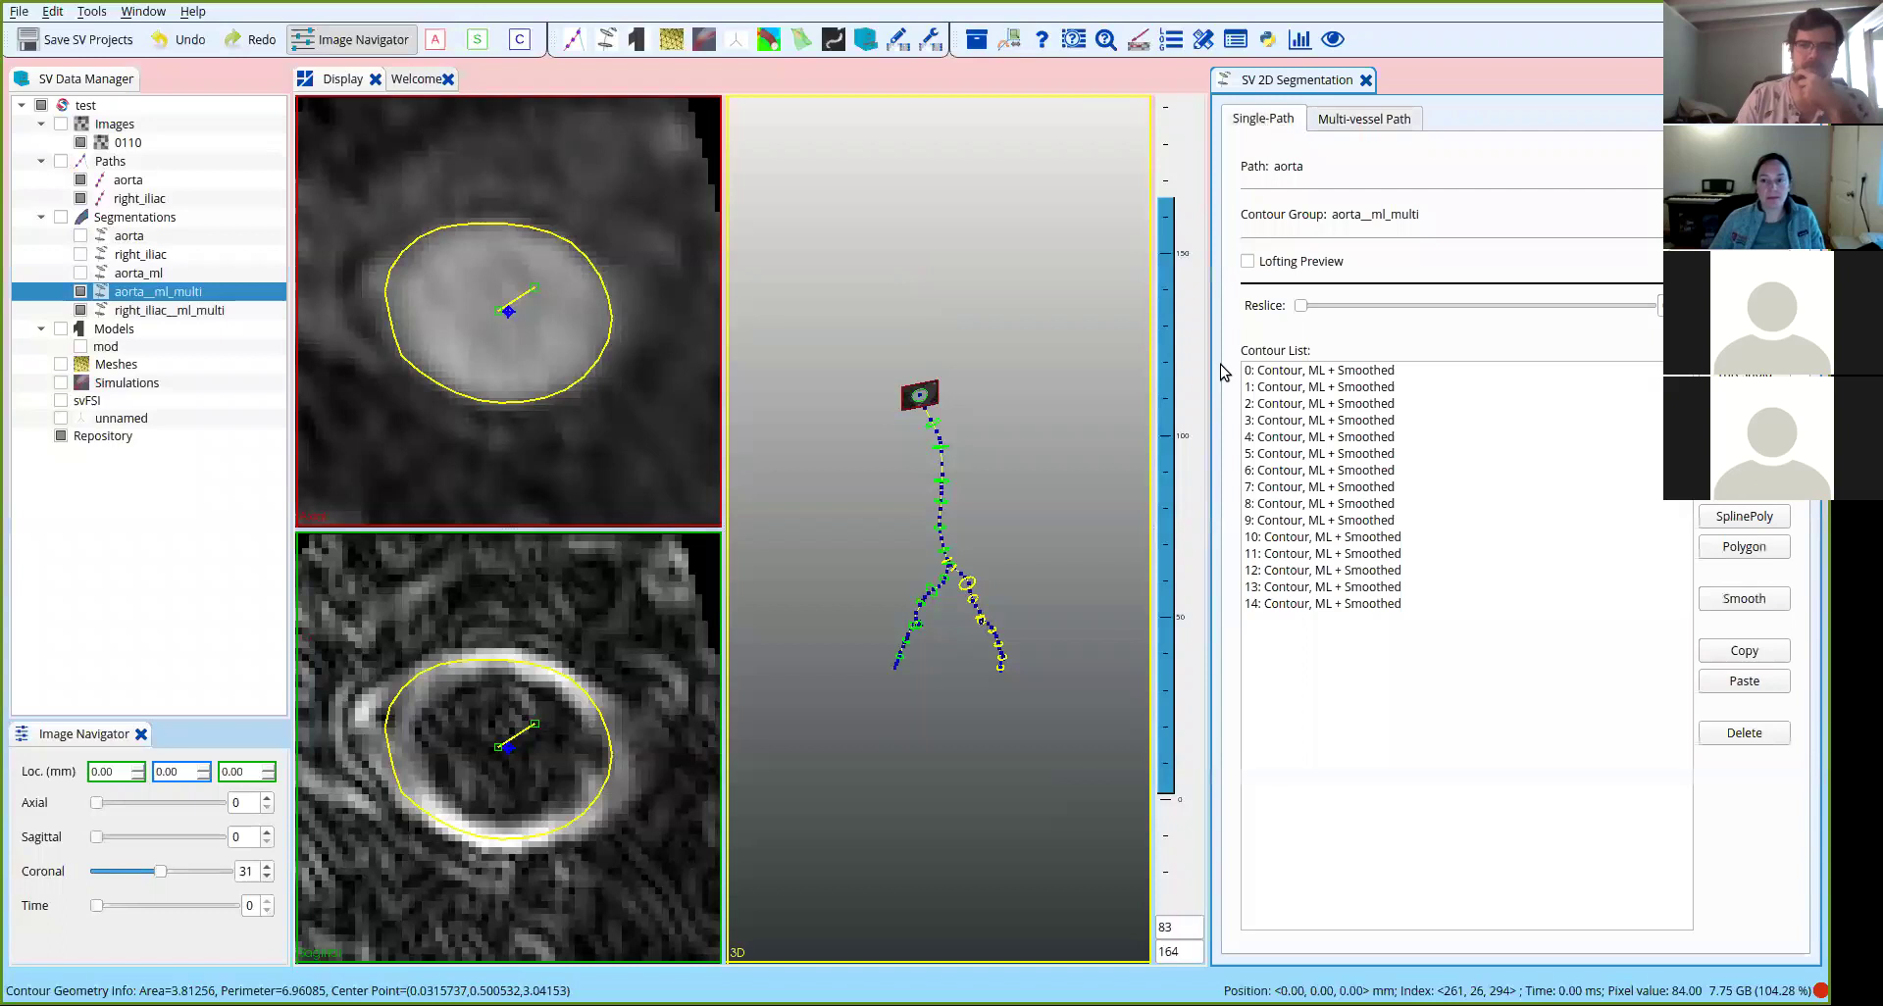
left_click(1282, 373)
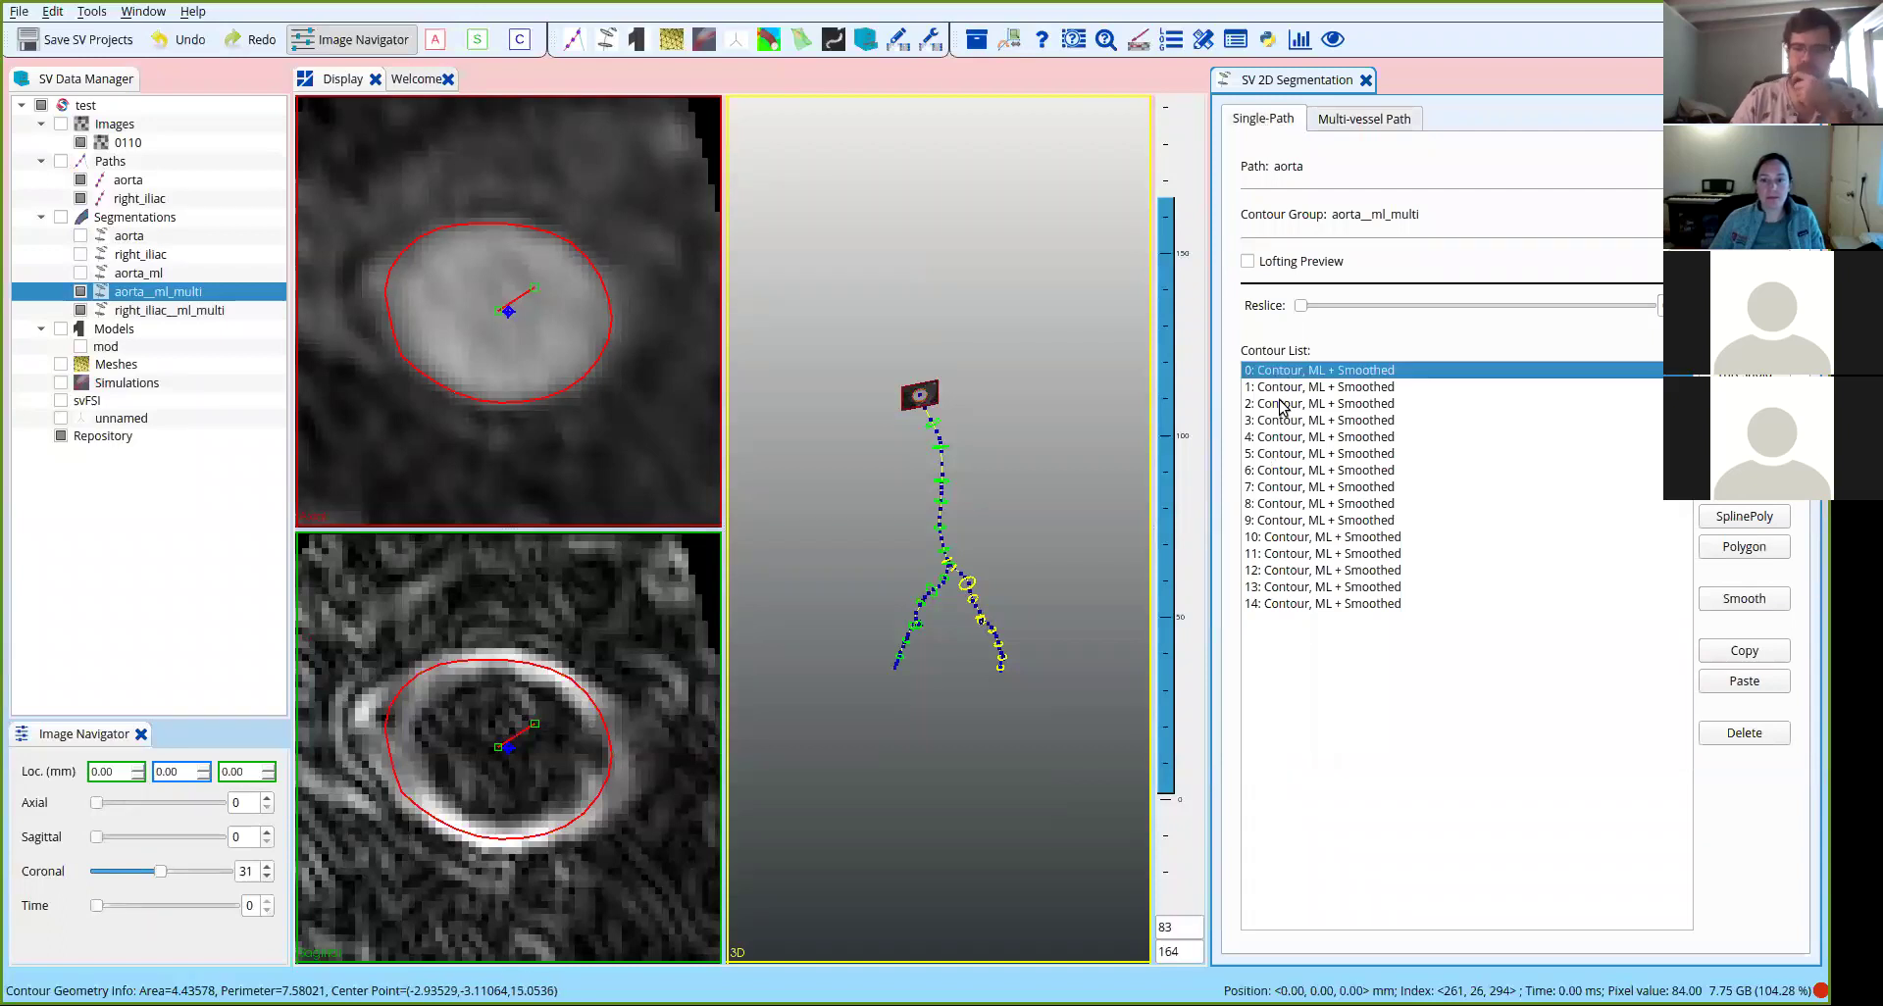
key("Down")
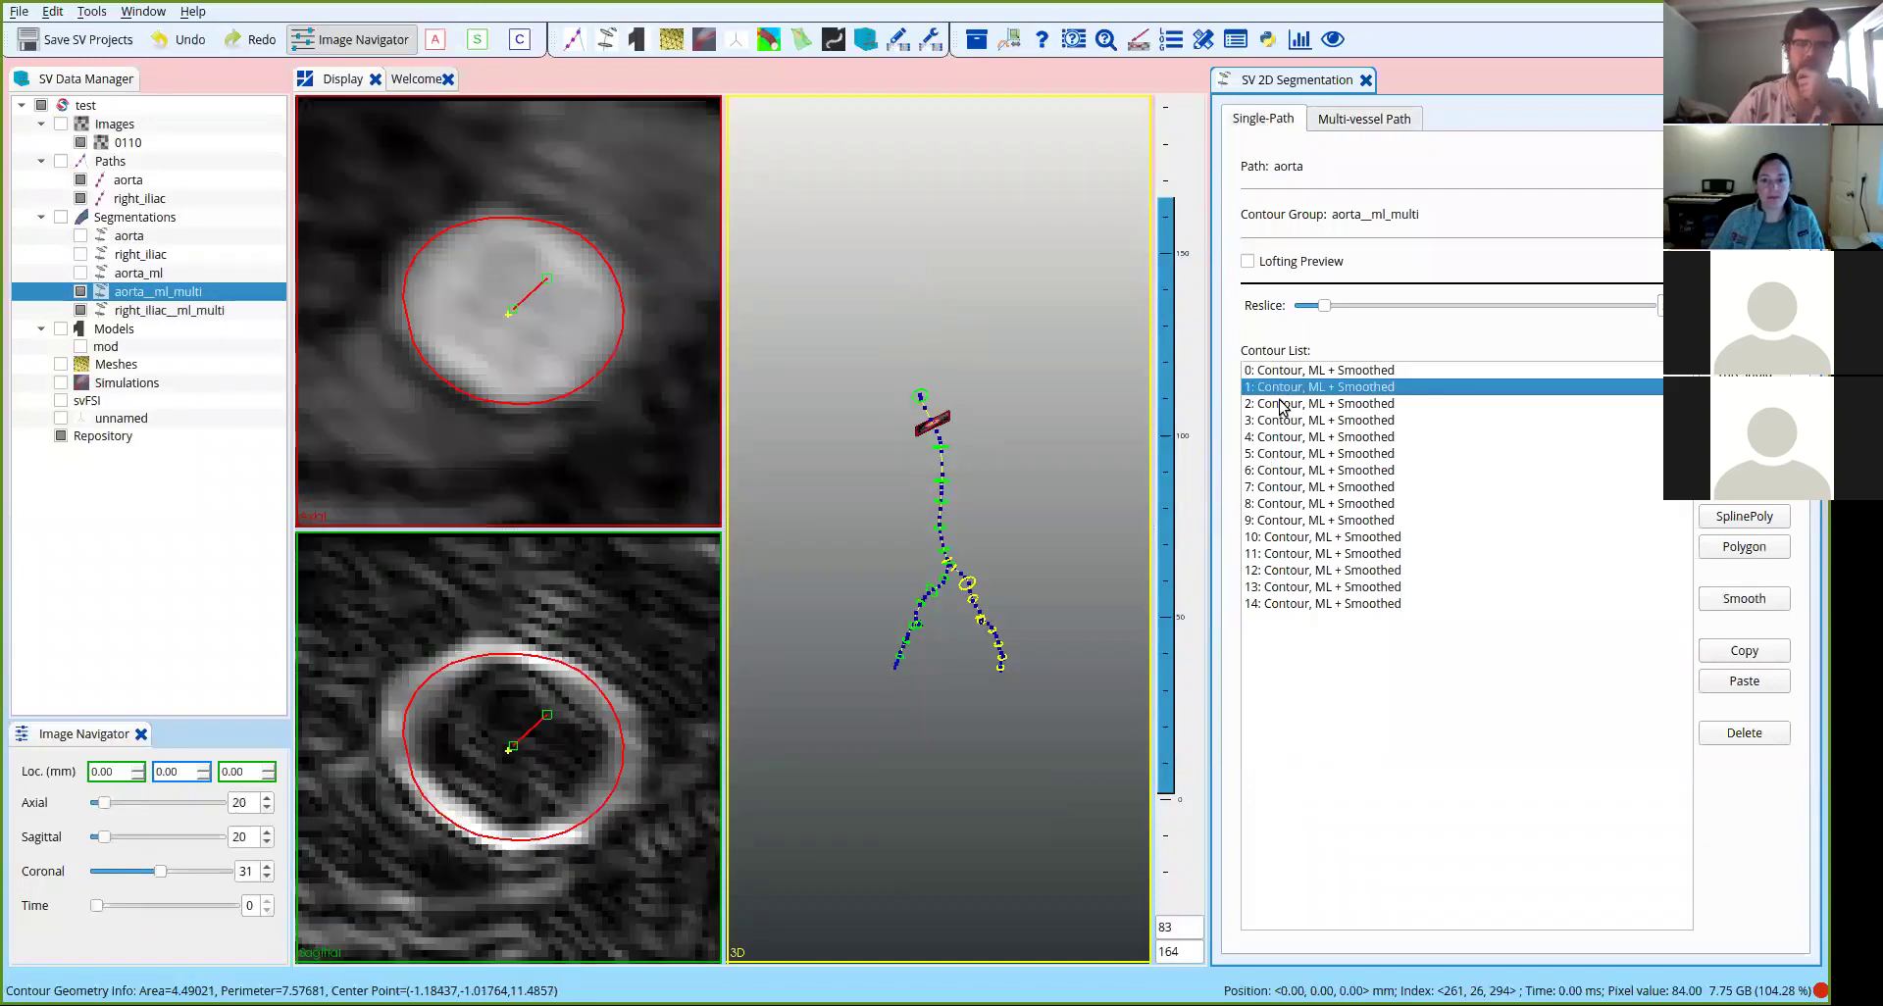
key("Down")
key("Down")
key("Down")
key("Down")
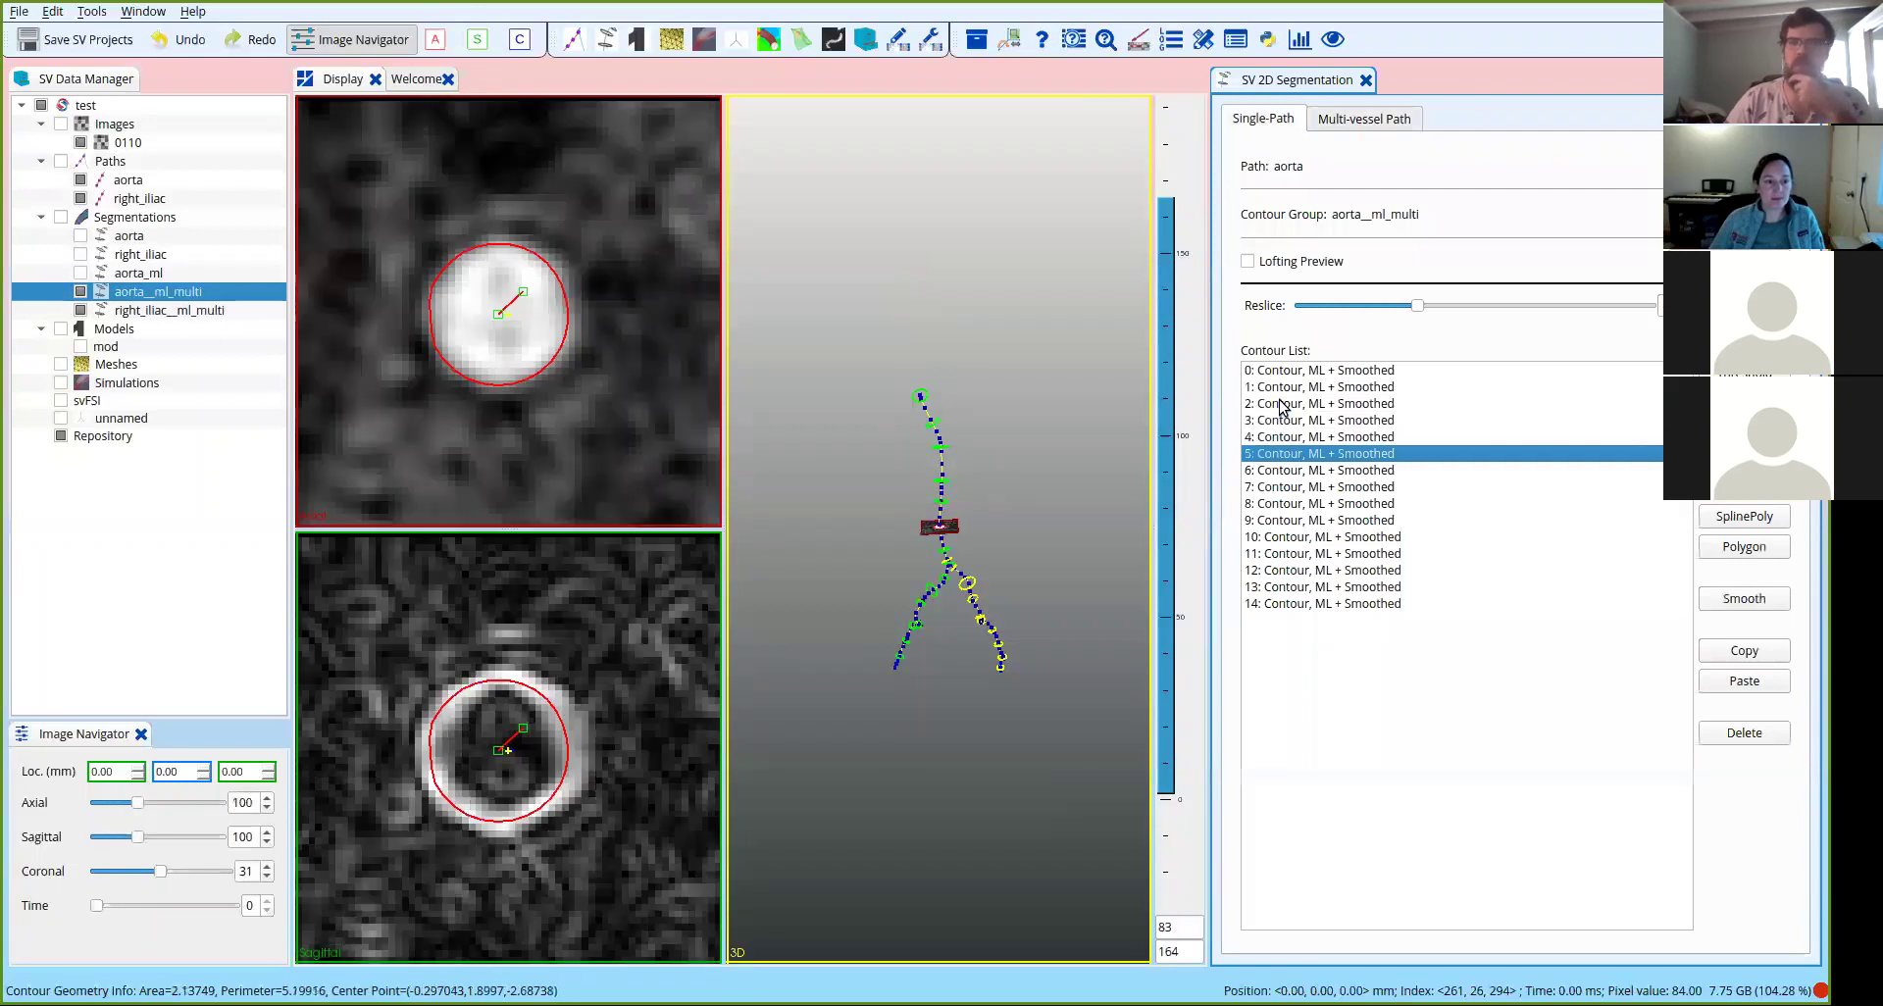
key("Down")
key("Down")
key("Down")
key("Down")
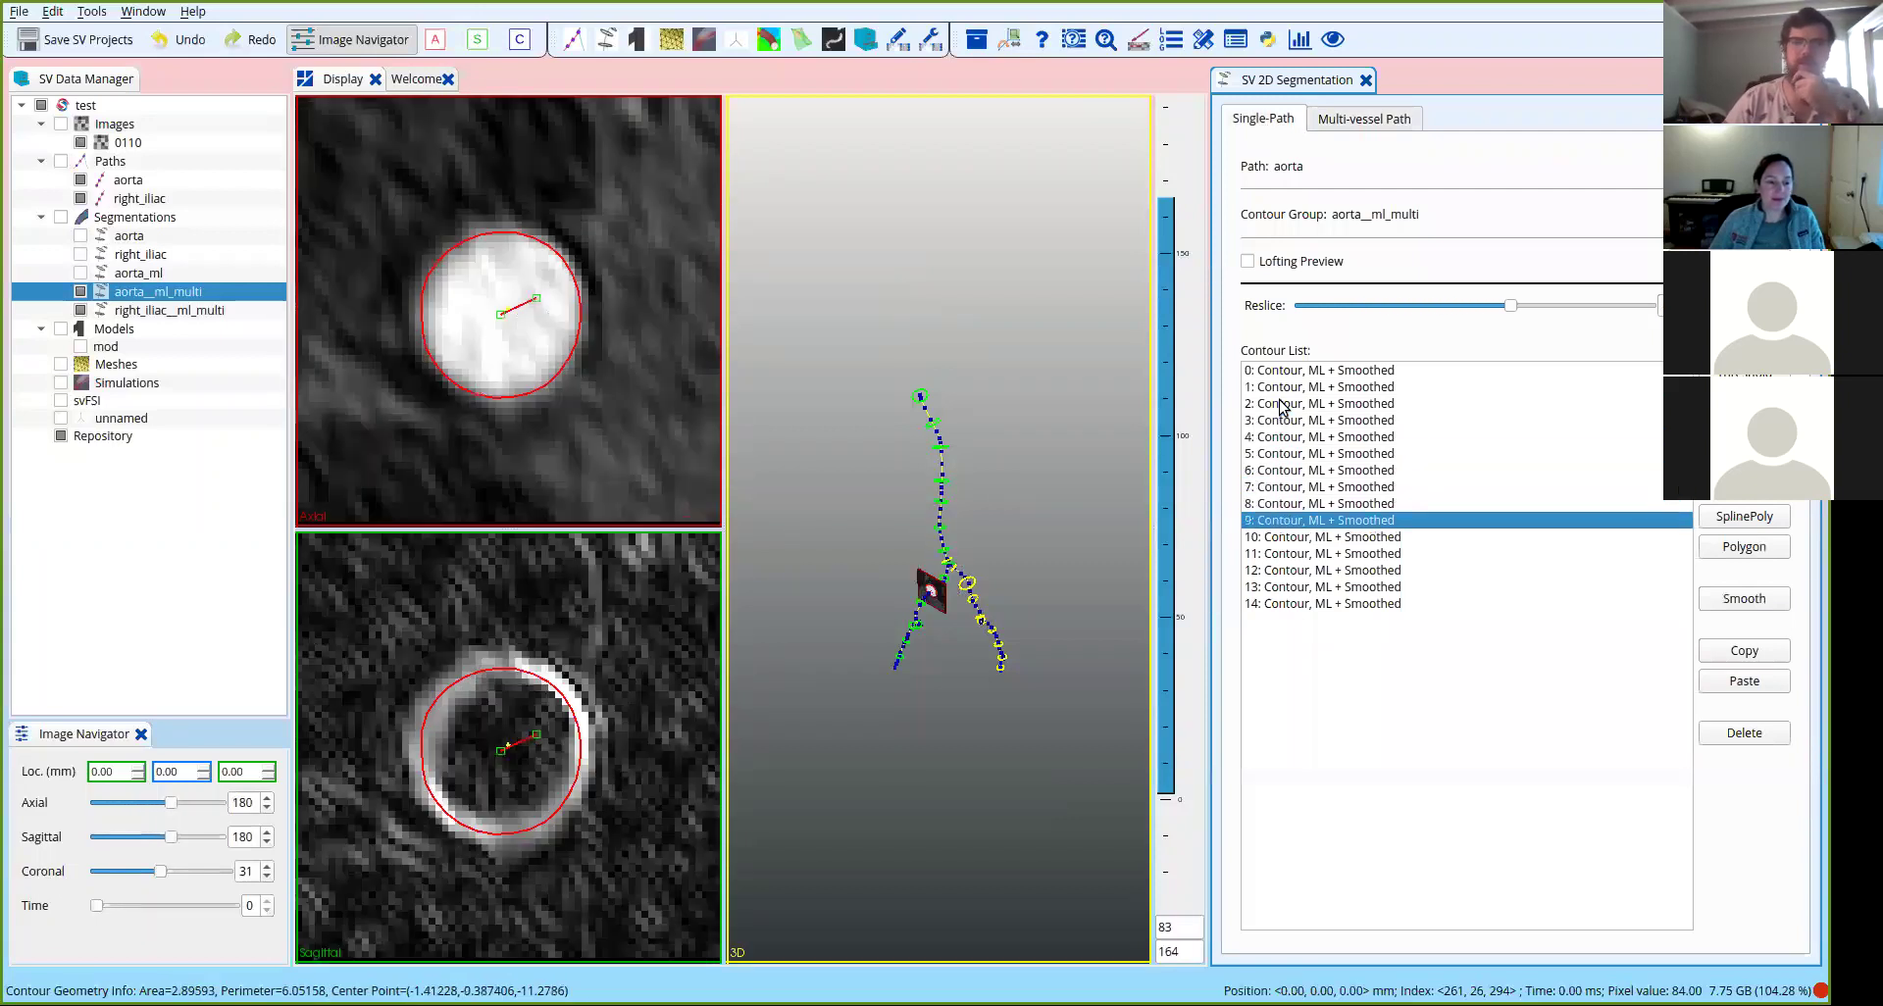
key("Down")
key("Down")
key("Down")
key("Down")
key("Down")
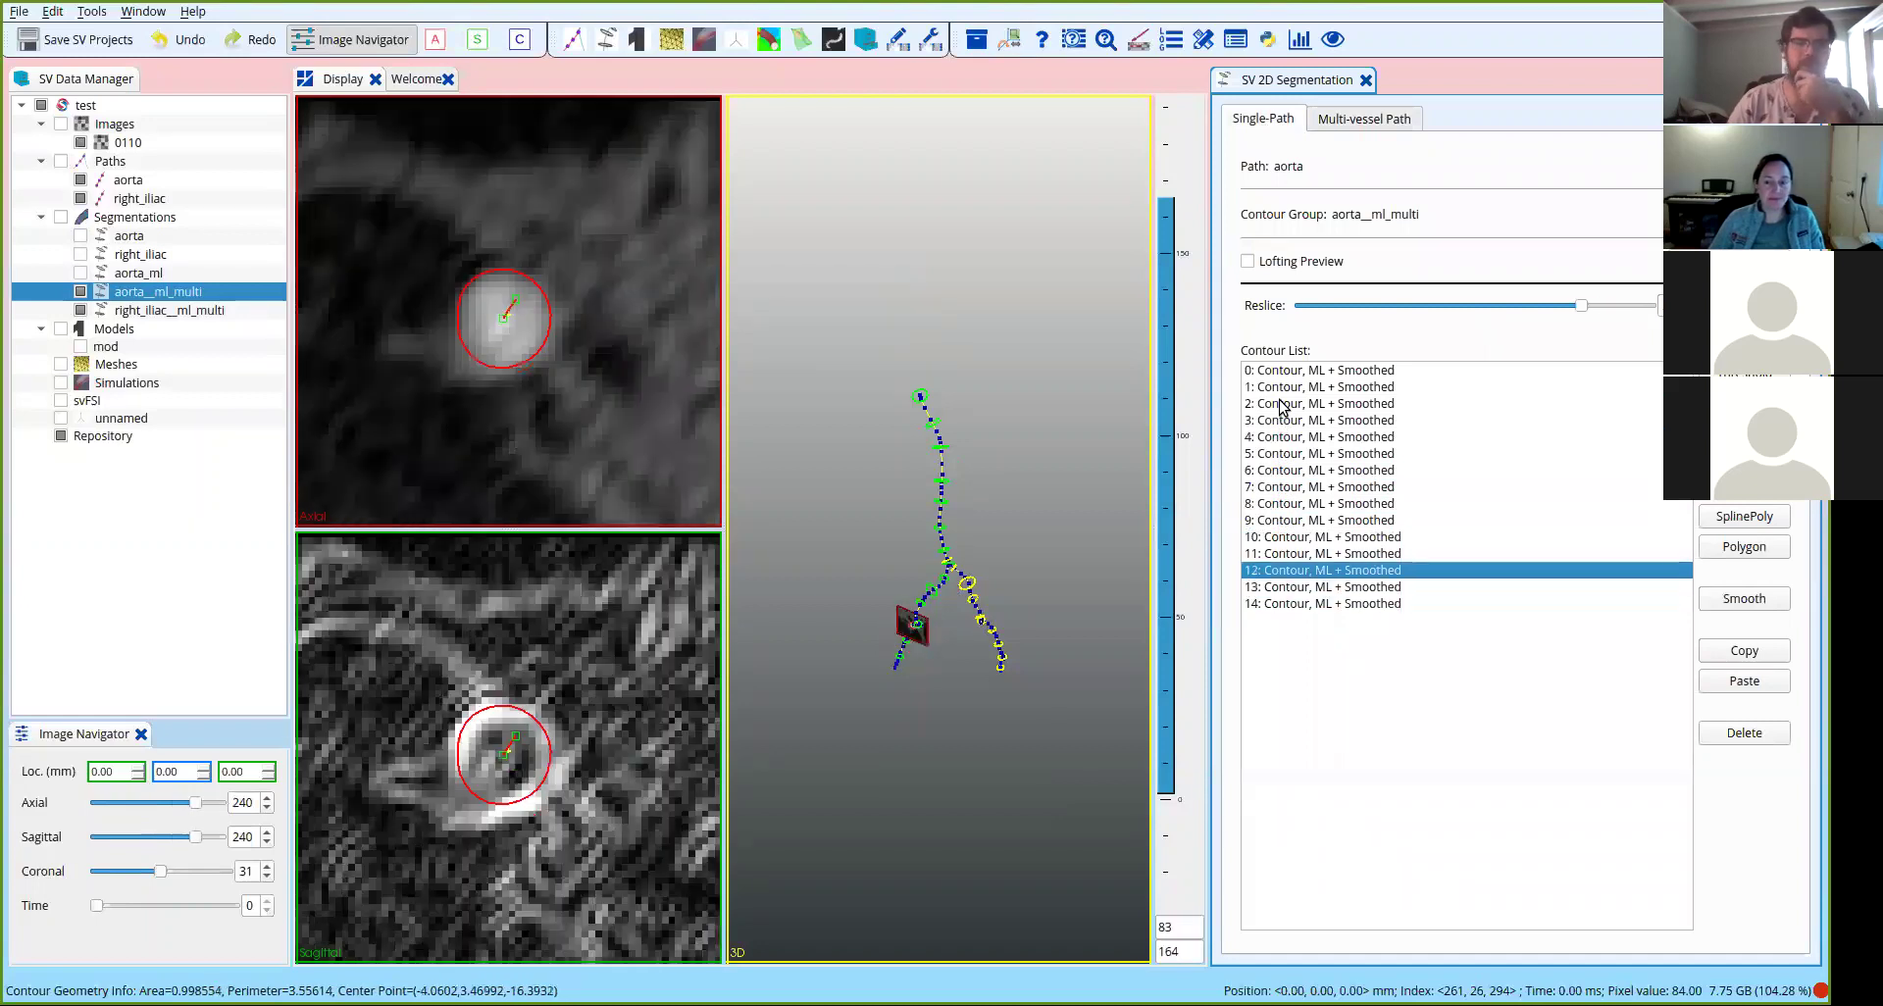
left_click(1280, 404)
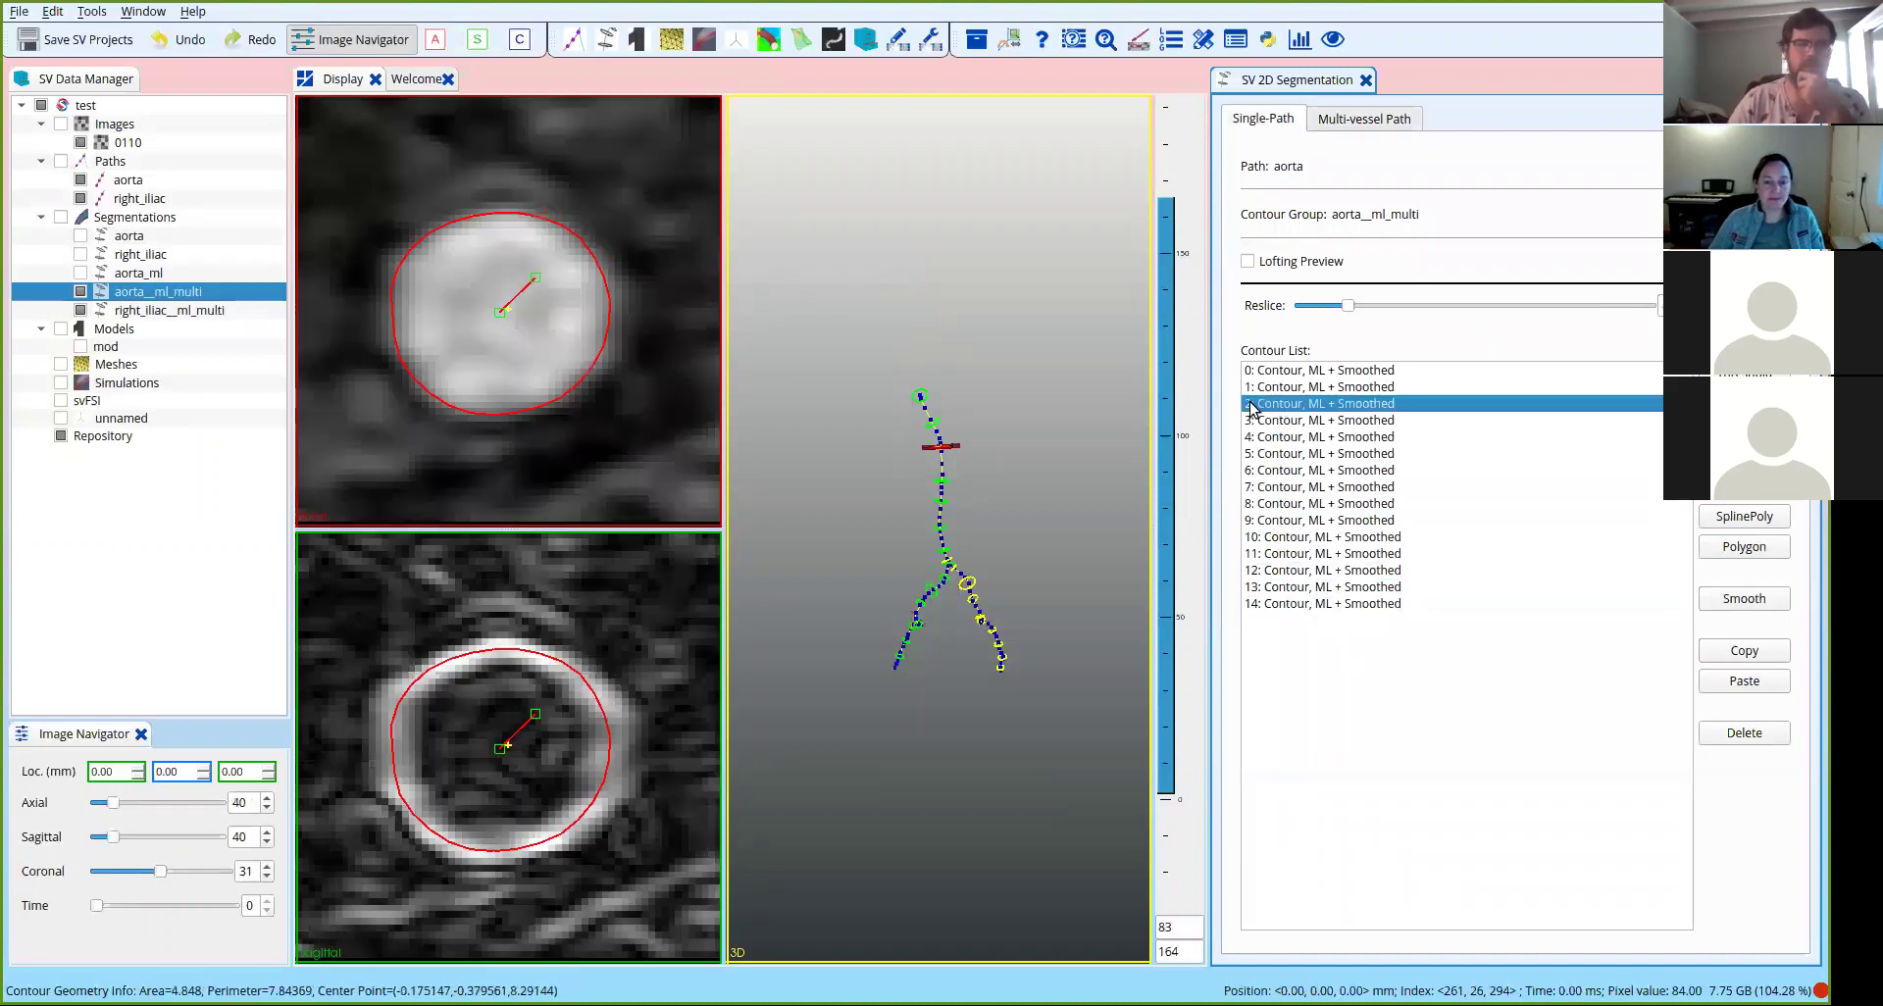
Open right_iliac__ml_multi and inspect its first contours.
left_click(147, 311)
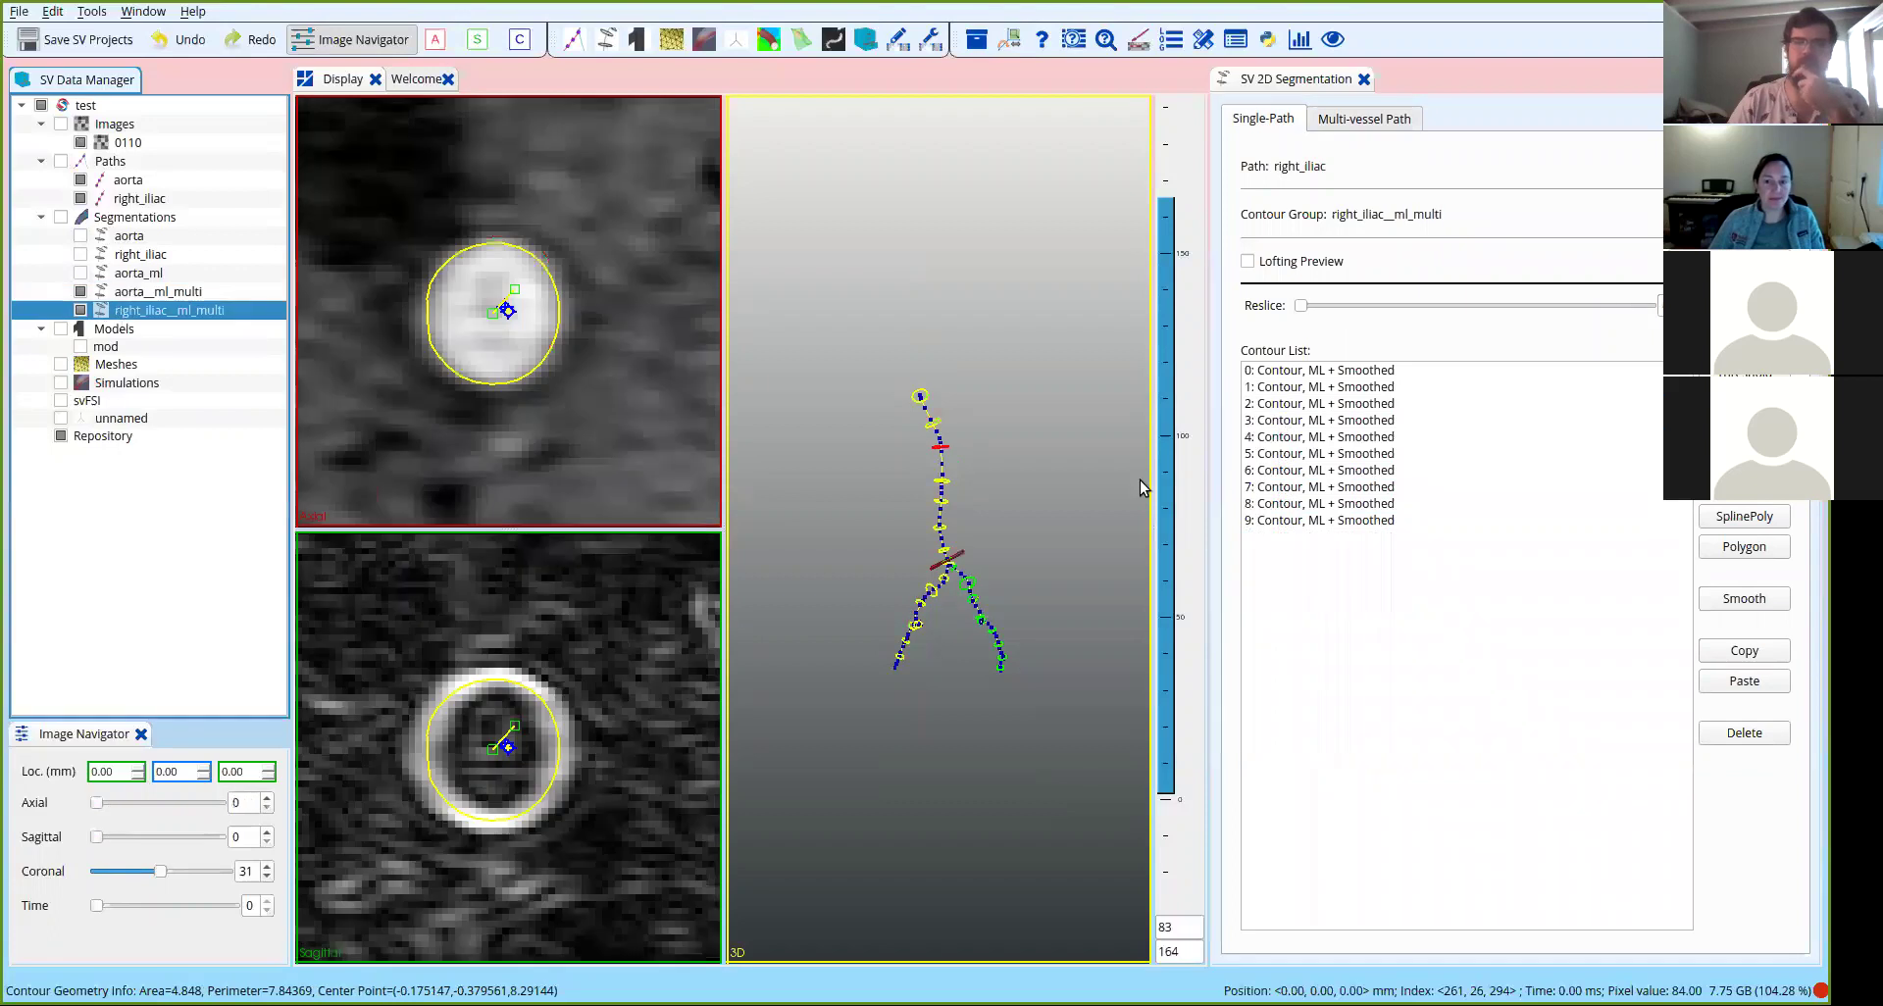
left_click(1275, 374)
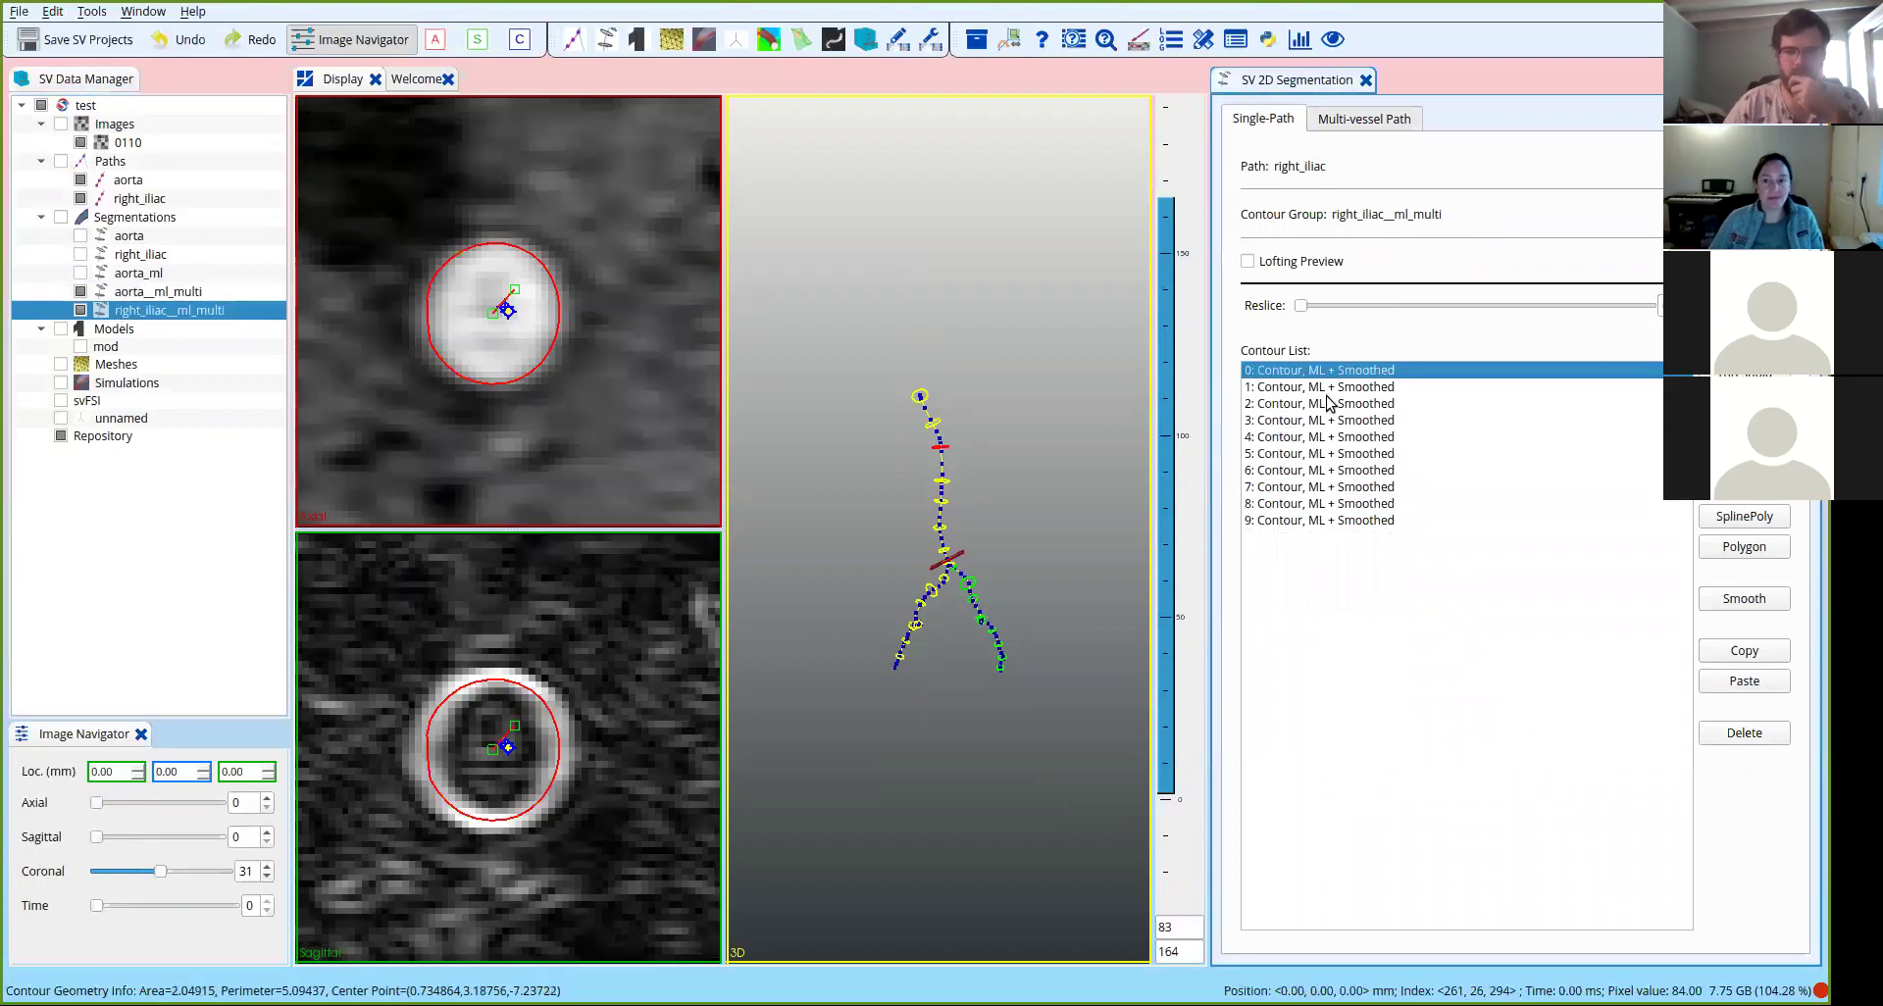
key("Down")
key("Down")
key("Down")
key("Down")
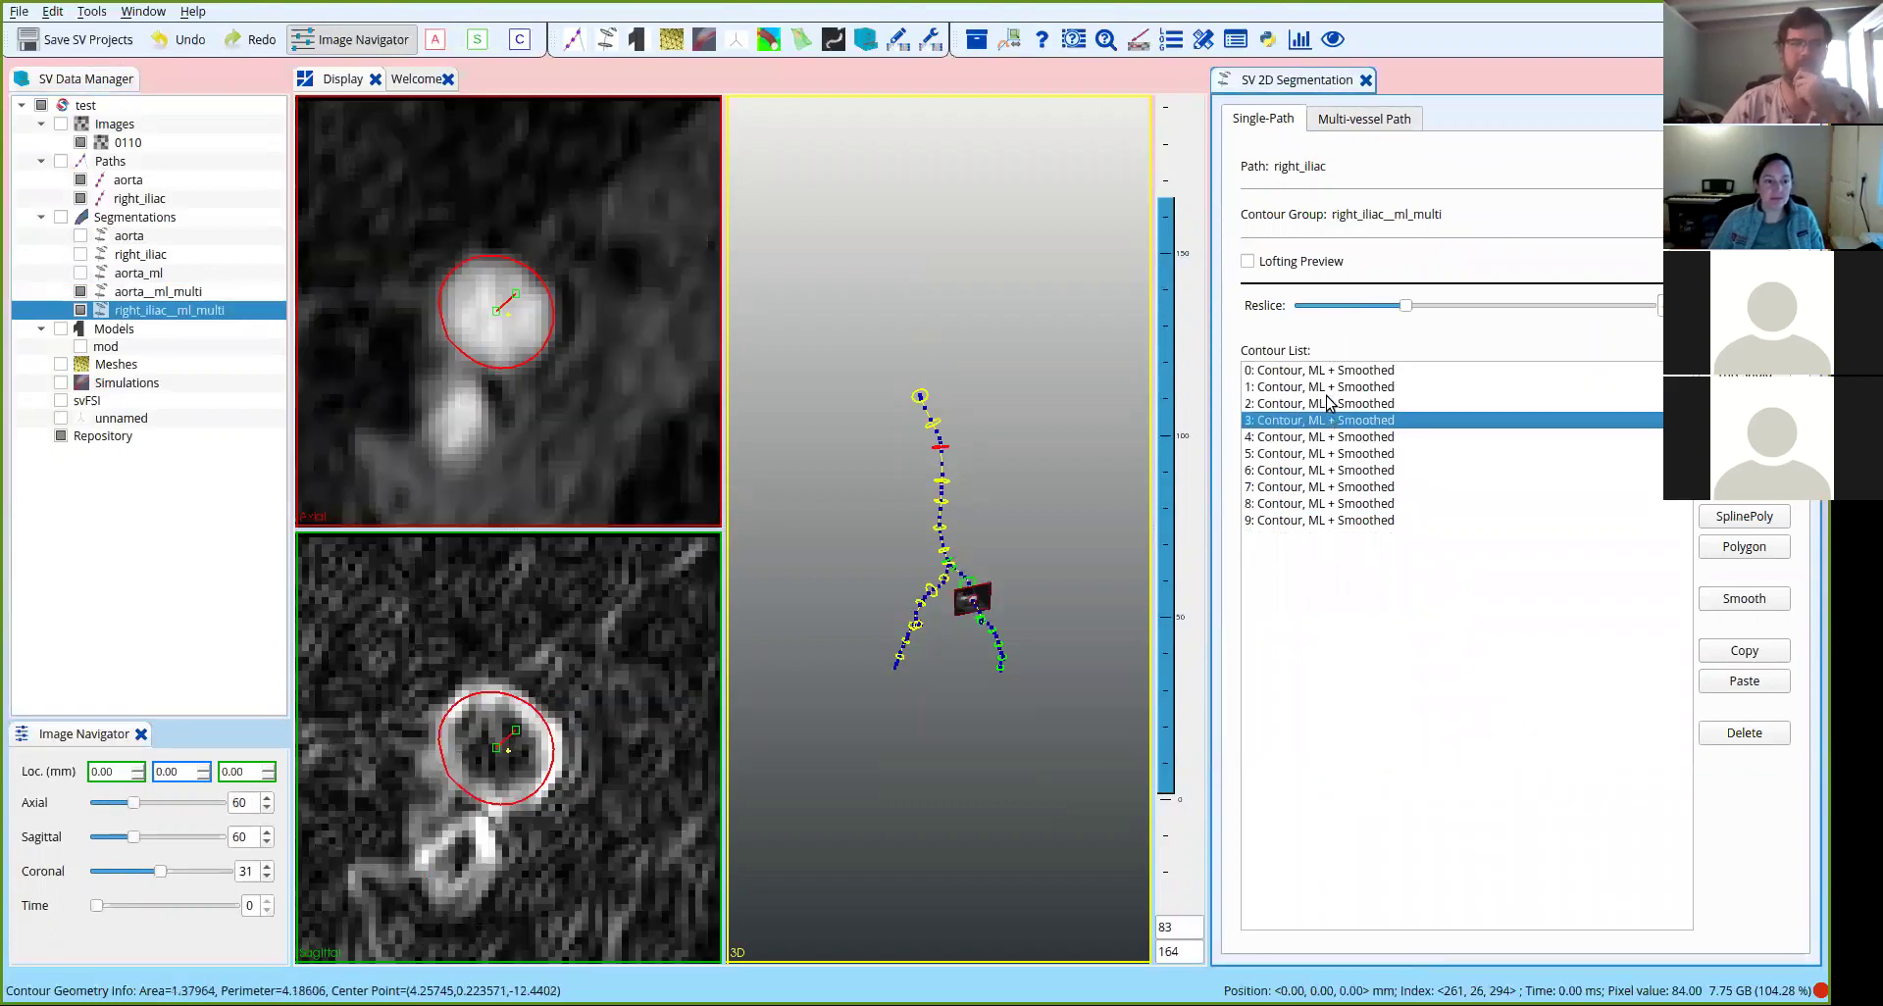
key("Up")
key("Up")
key("Up")
key("Up")
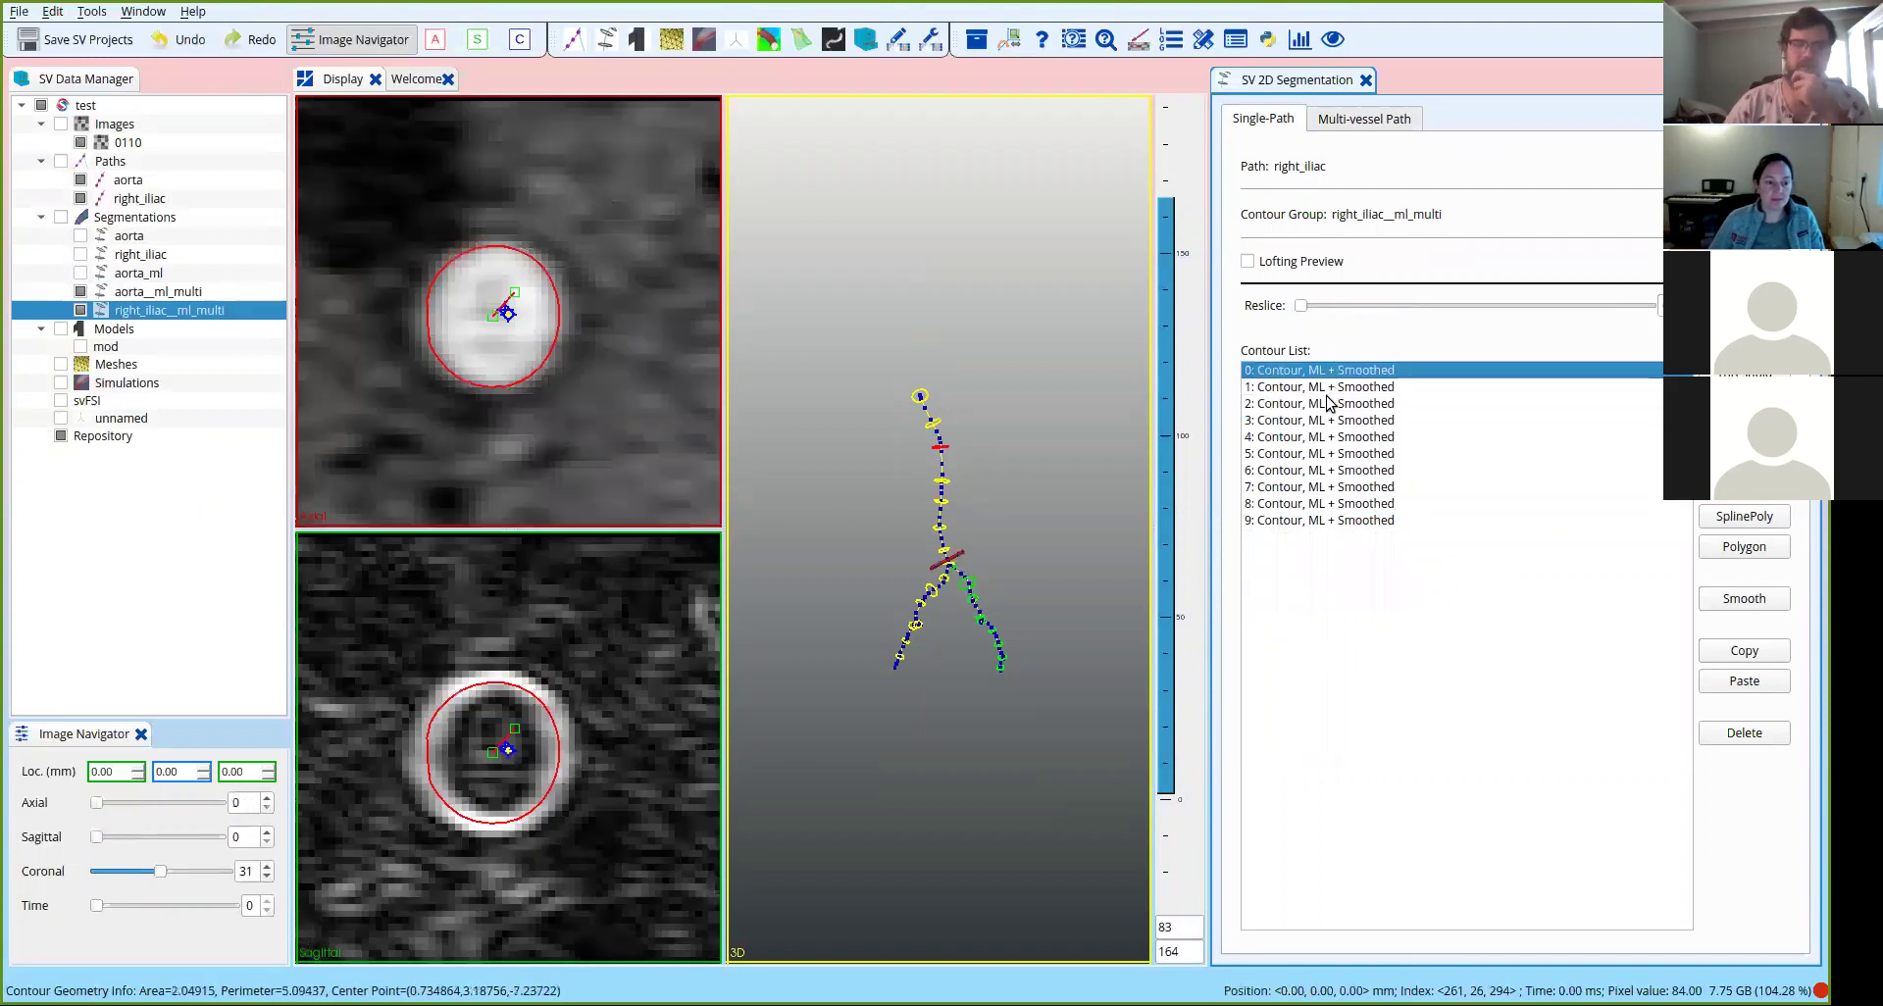
Turn on Lofting Preview for aorta__ml_multi to show its lofted surface in 3D.
scroll(971, 509, "up", 5)
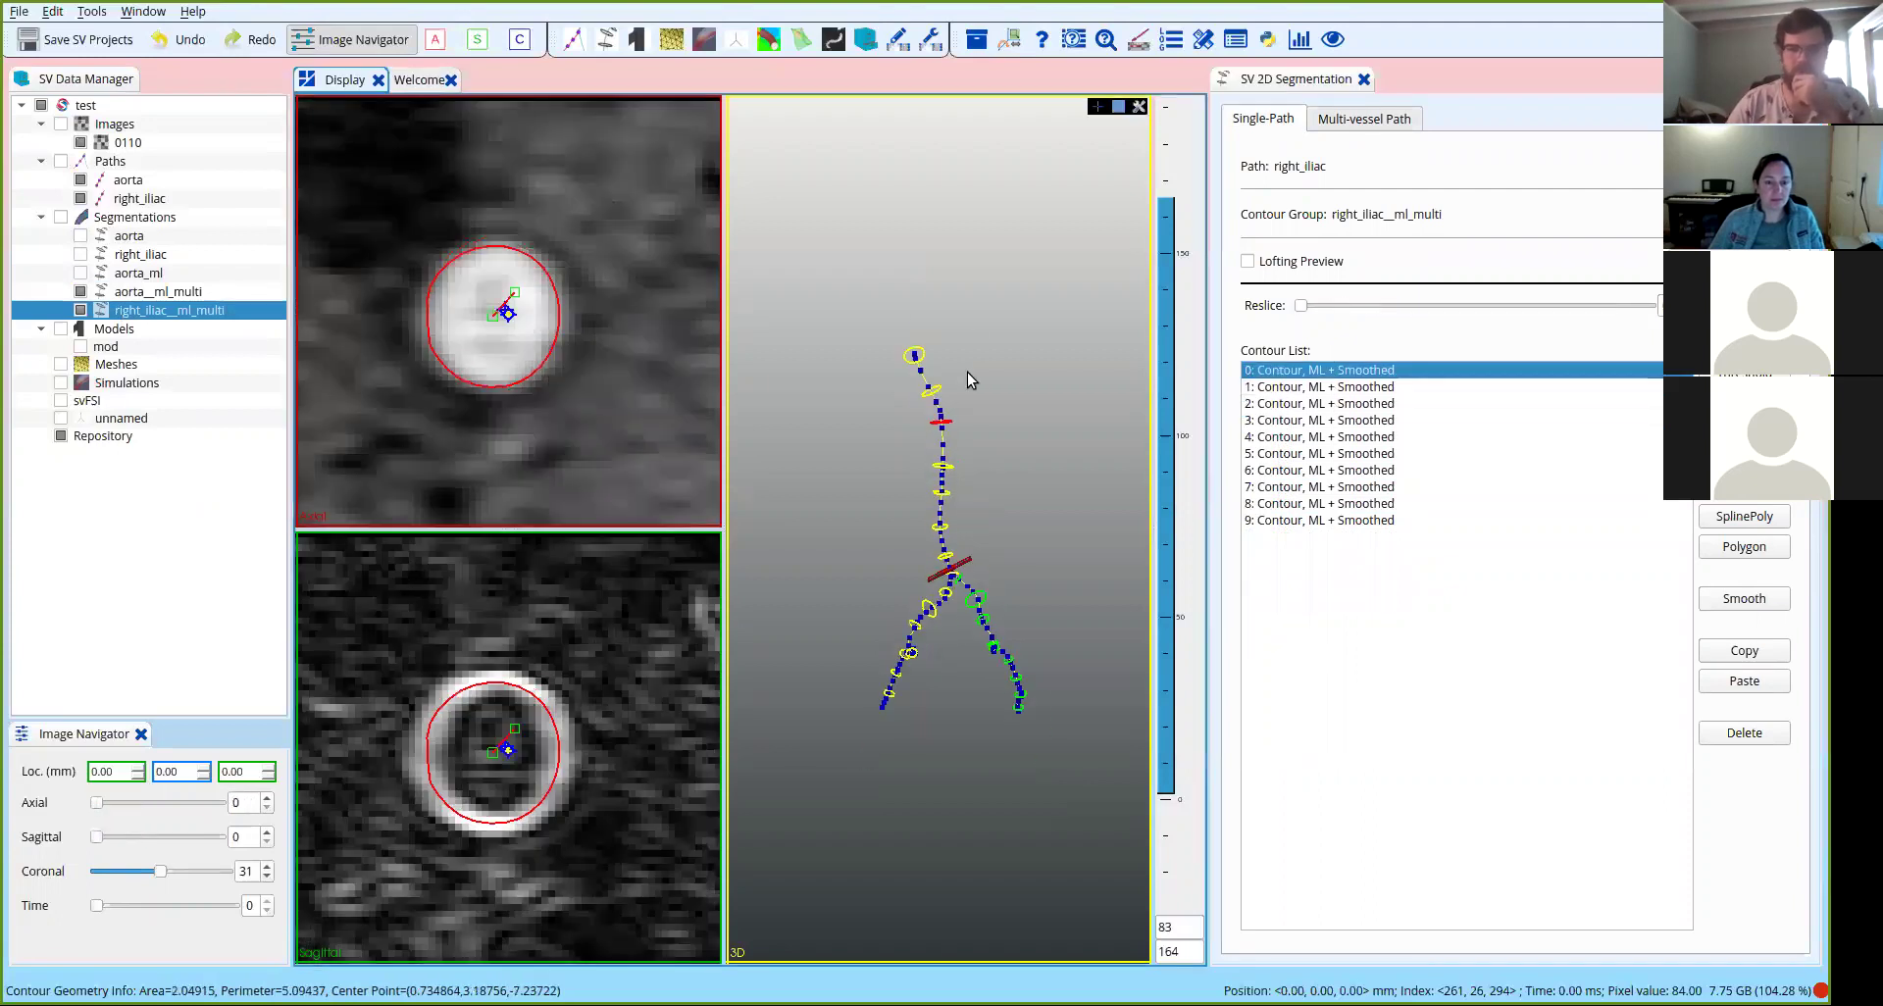
middle_click_drag(1003, 556, 960, 451)
scroll(973, 445, "up", 5)
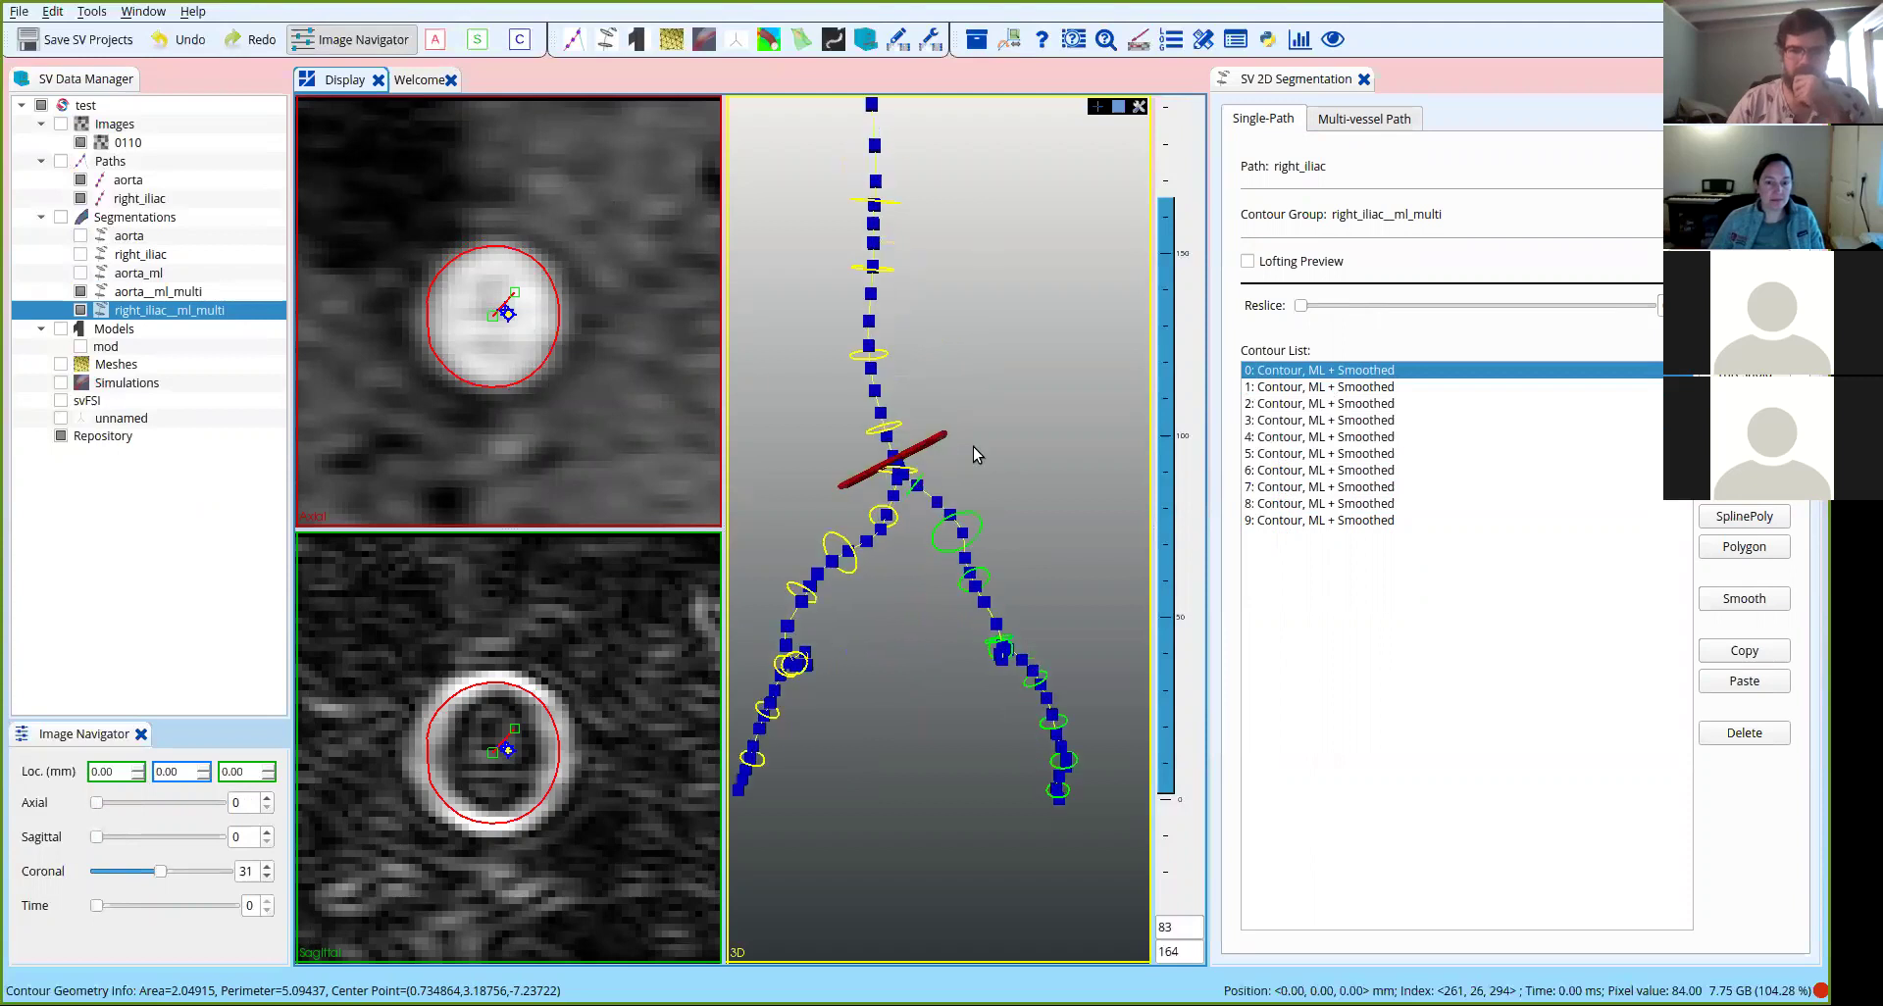
left_click(186, 293)
left_click(1248, 261)
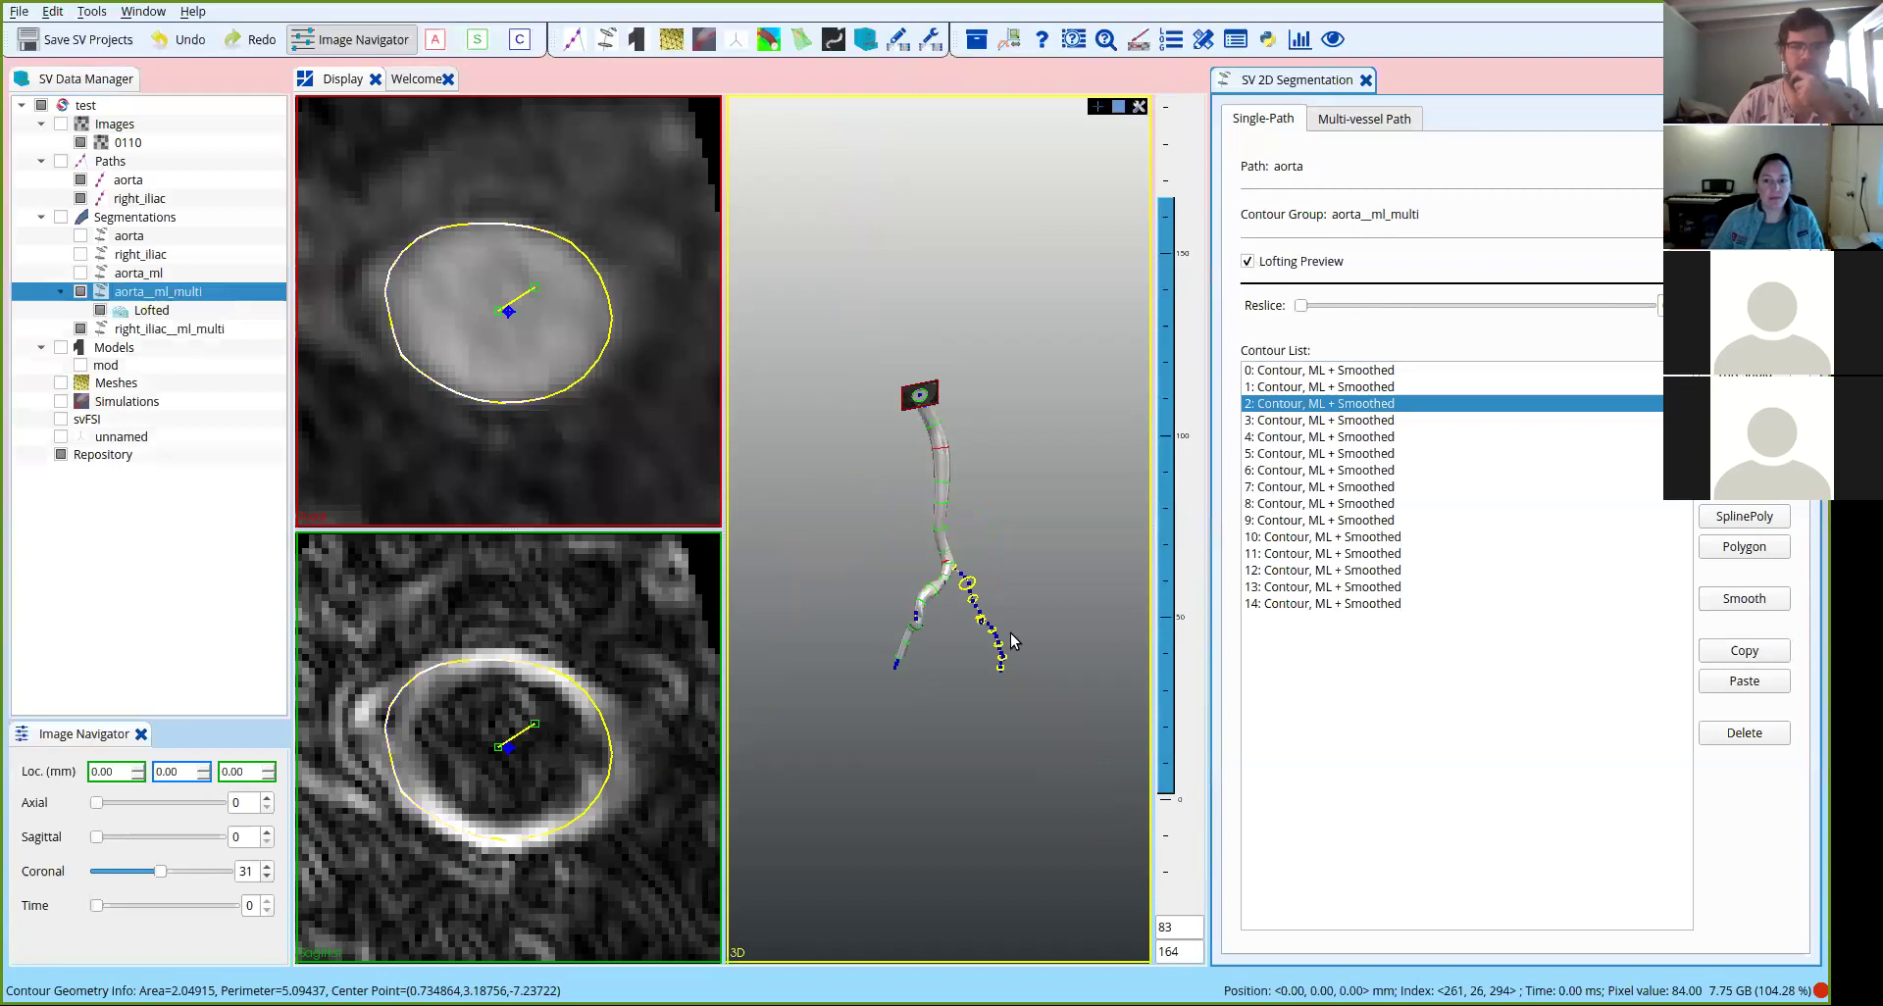
In right_iliac__ml_multi, shrink contour 0 slightly by dragging its handle inward.
left_click(167, 331)
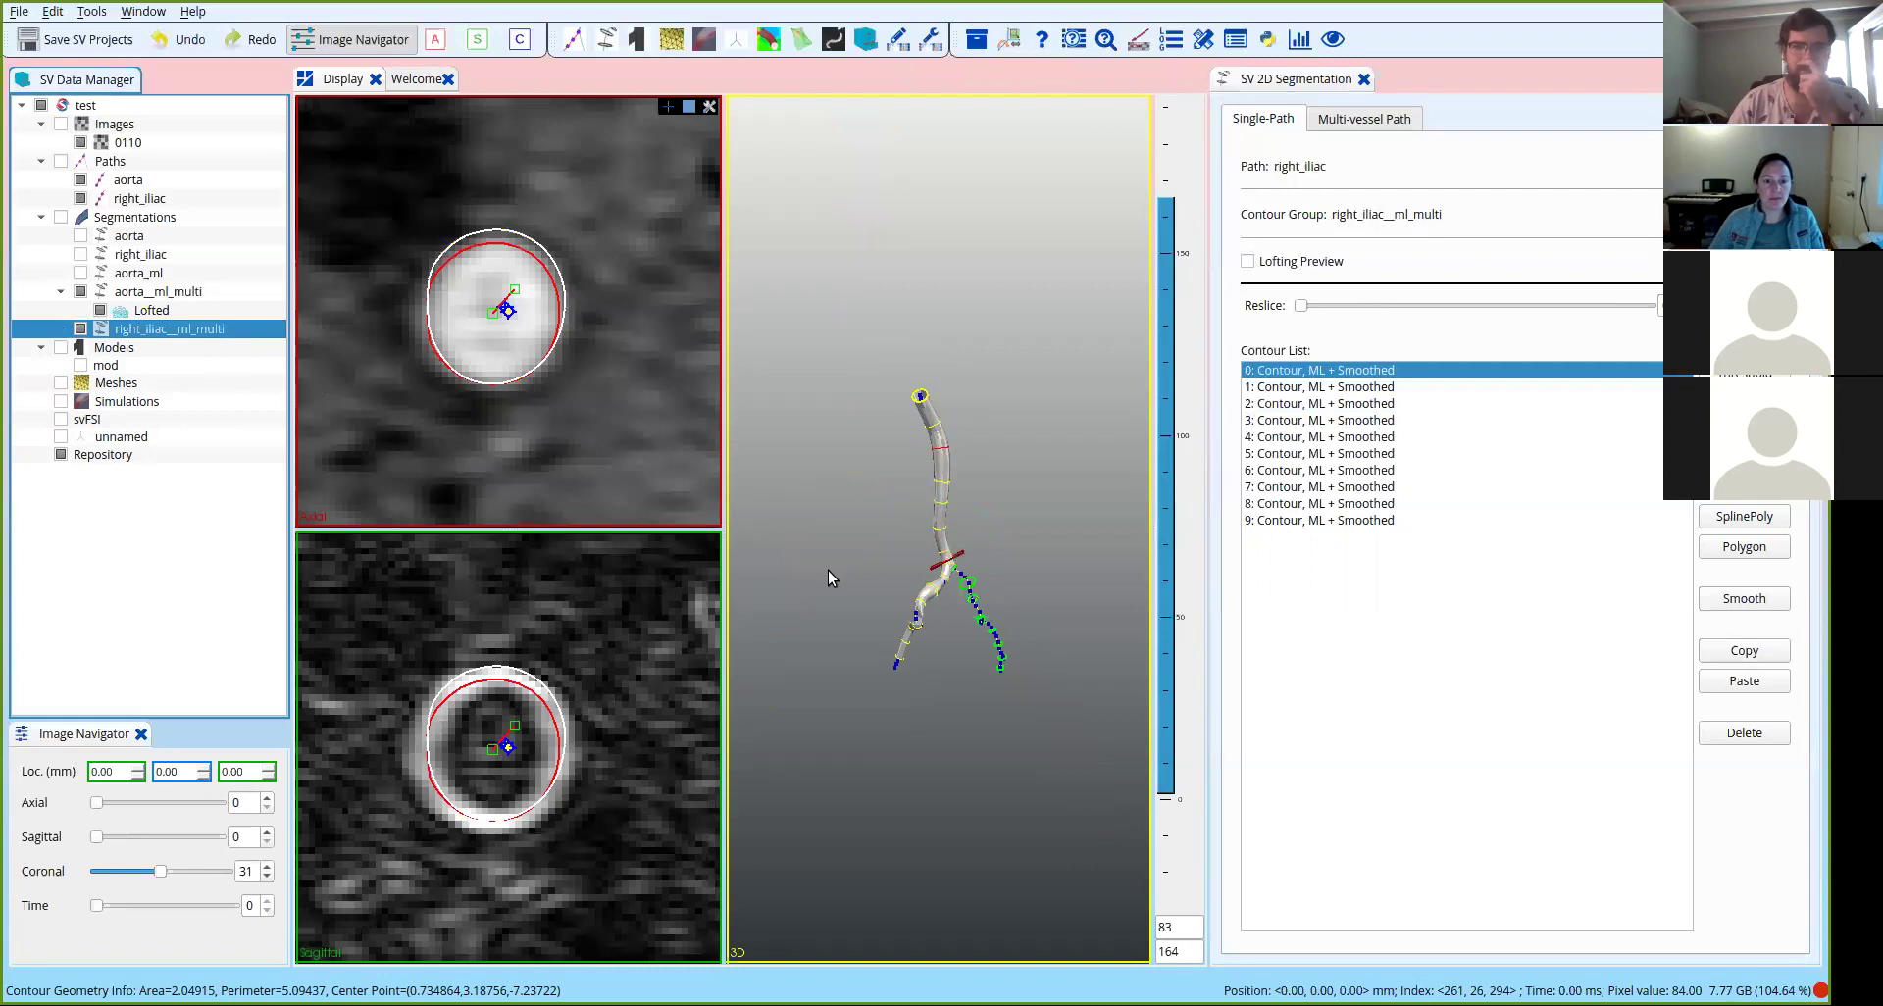
scroll(1025, 470, "up", 3)
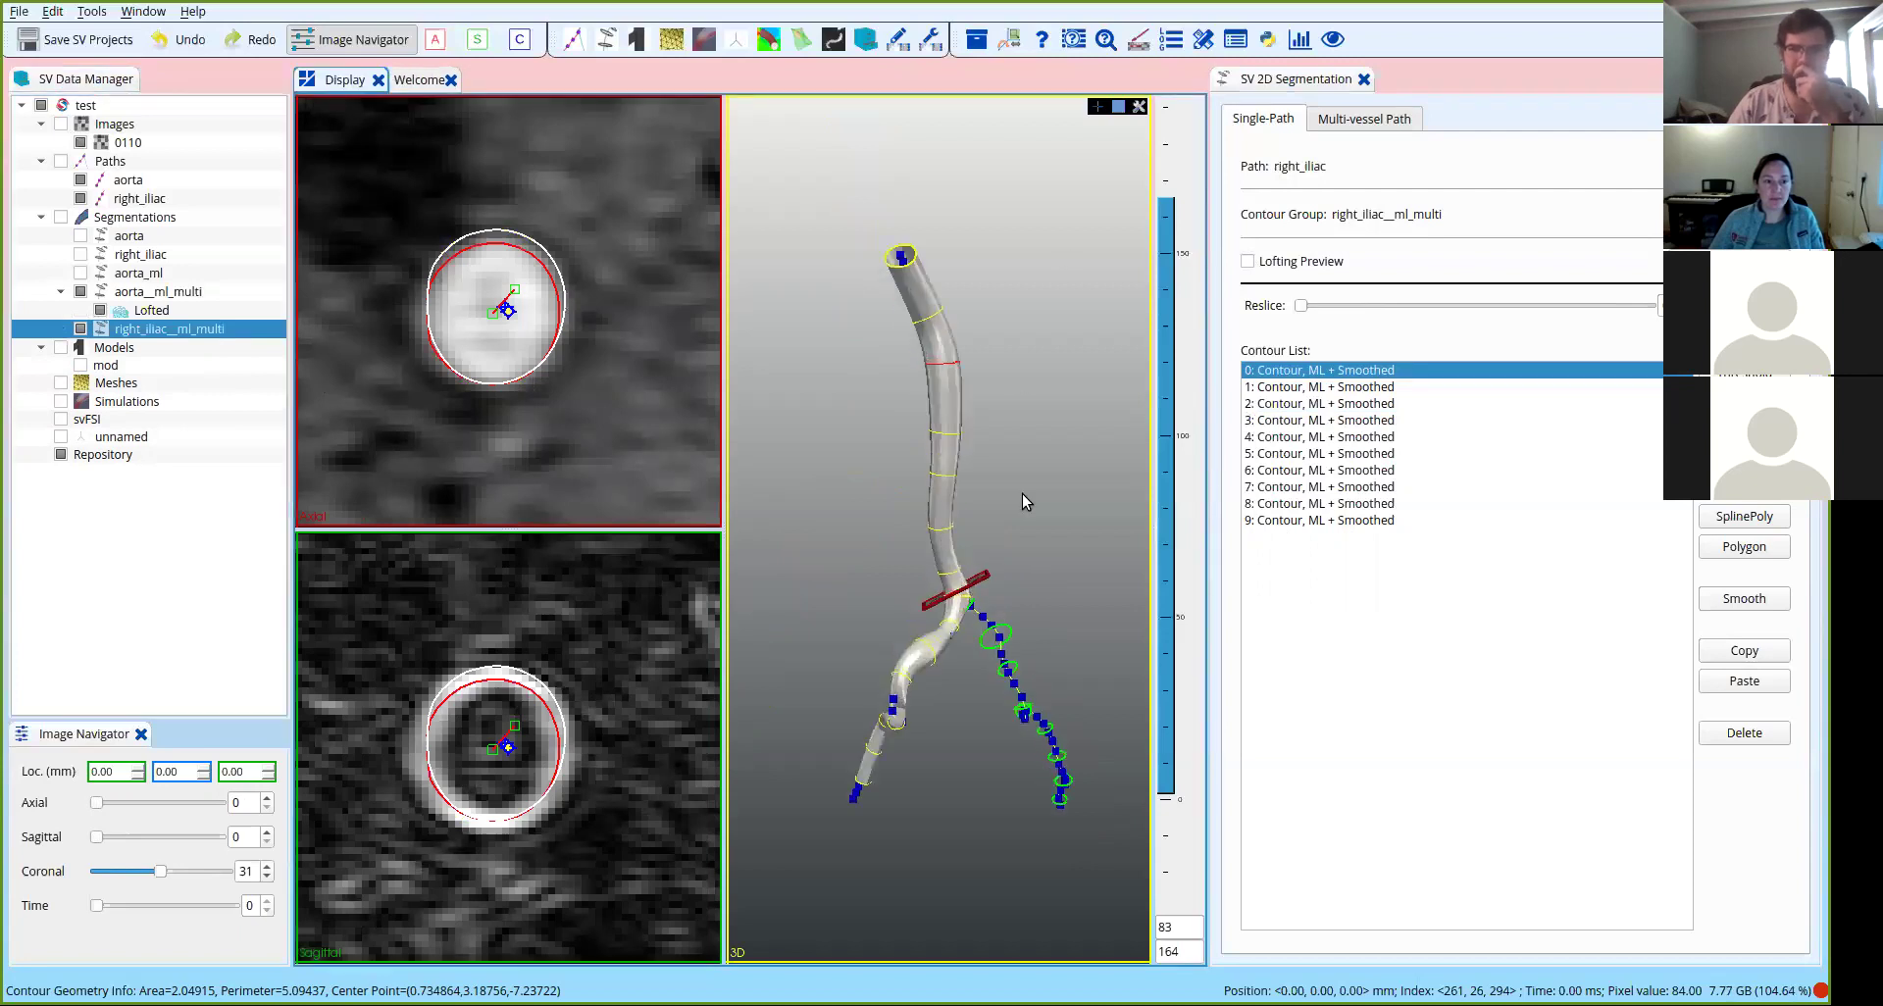
scroll(1022, 493, "up", 5)
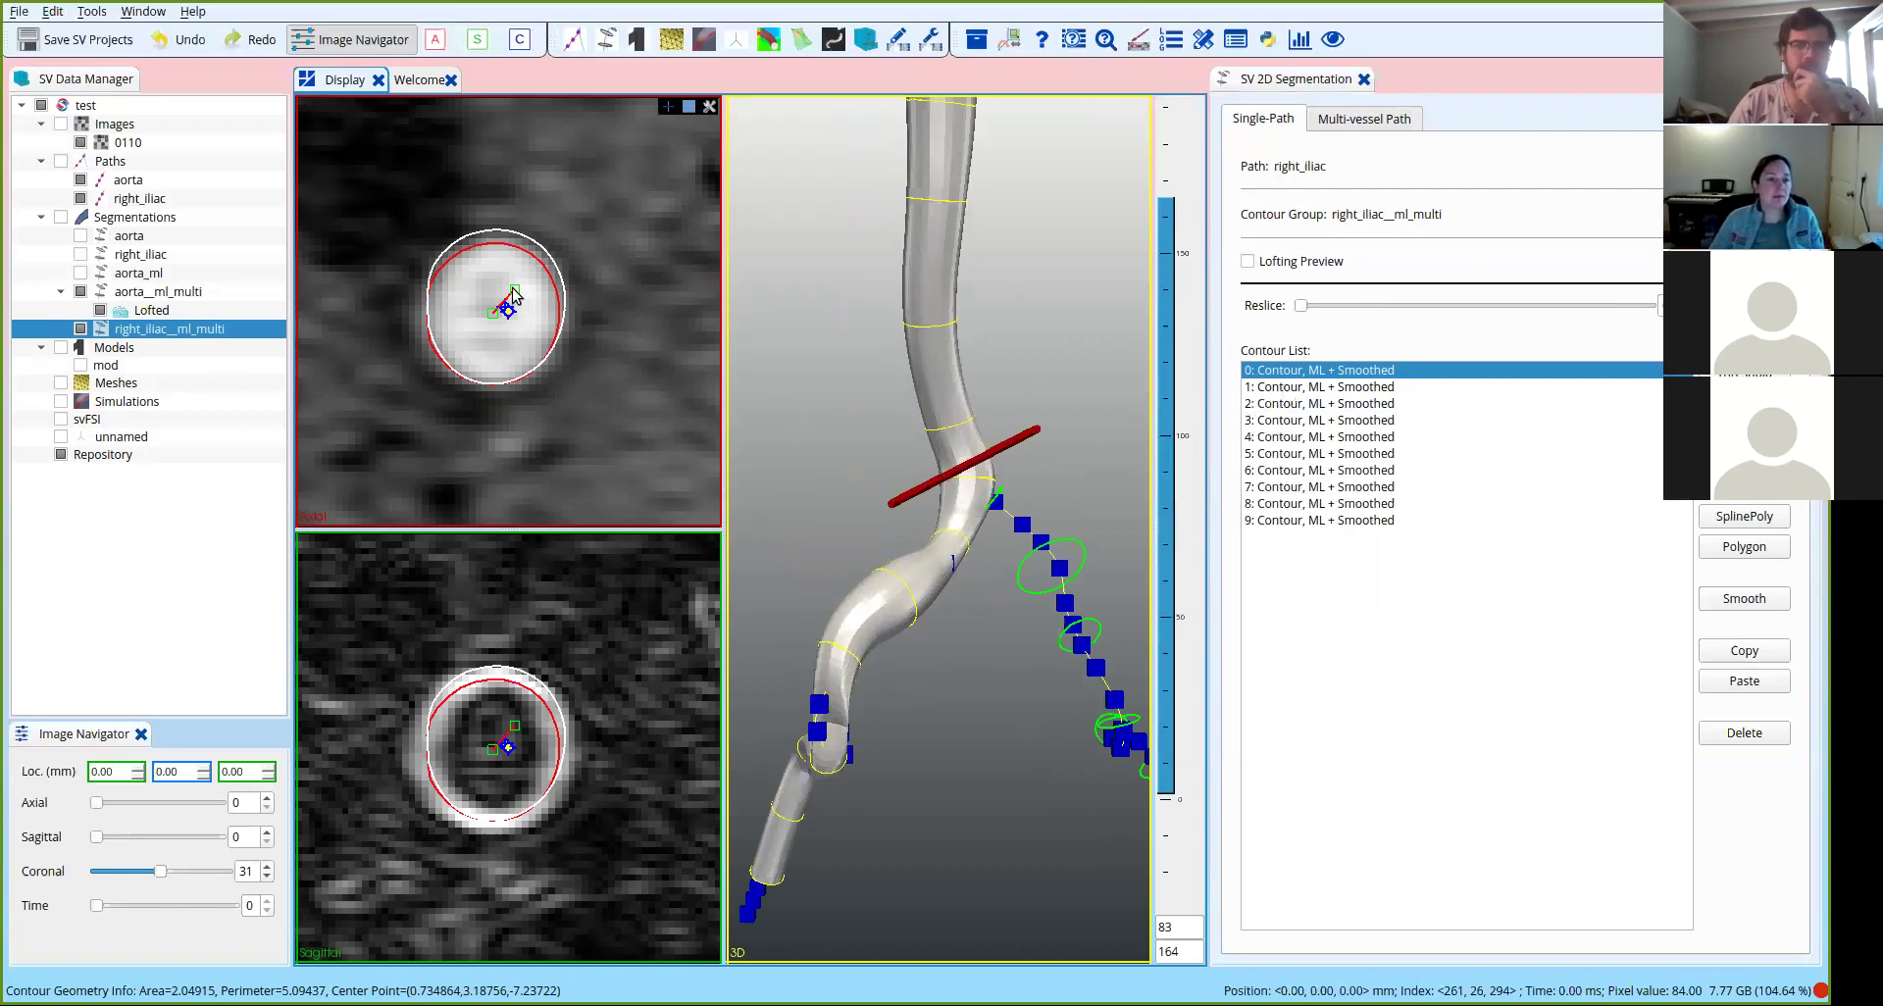
left_click_drag(512, 292, 510, 291)
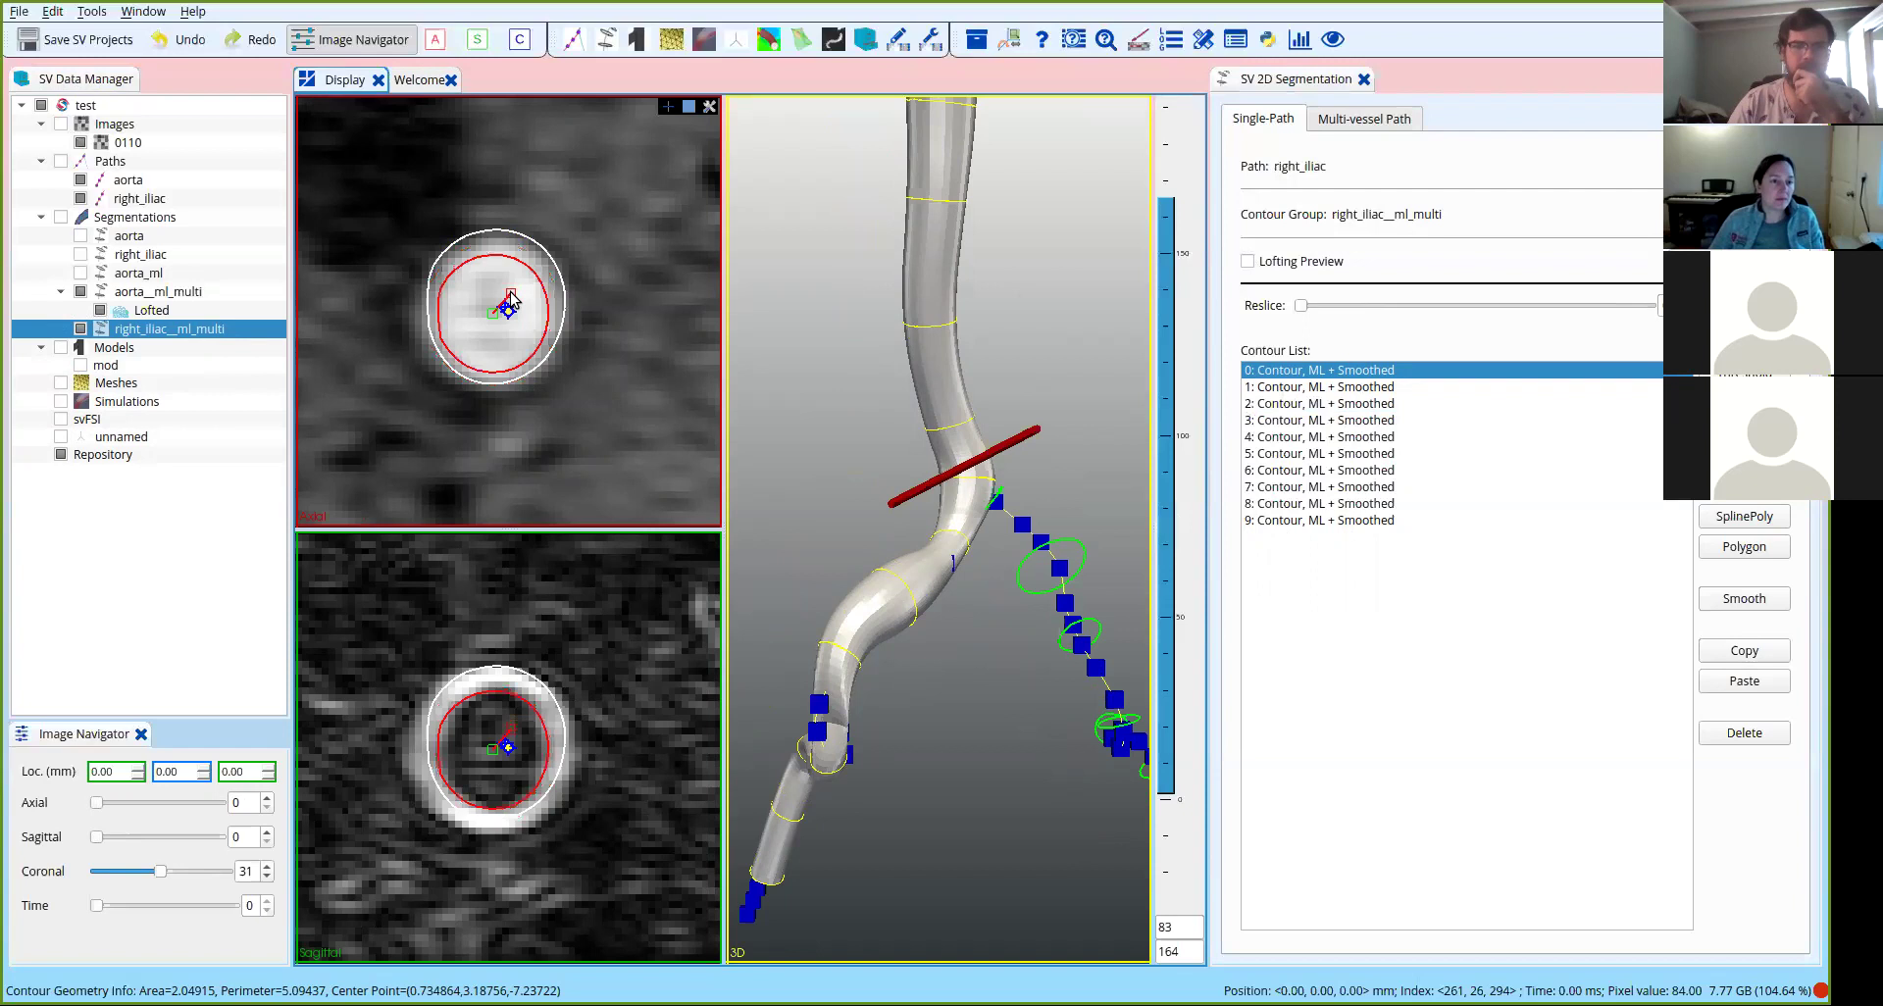
Delete contour 1 from right_iliac__ml_multi, leaving nine contours (0–8).
left_click(1334, 390)
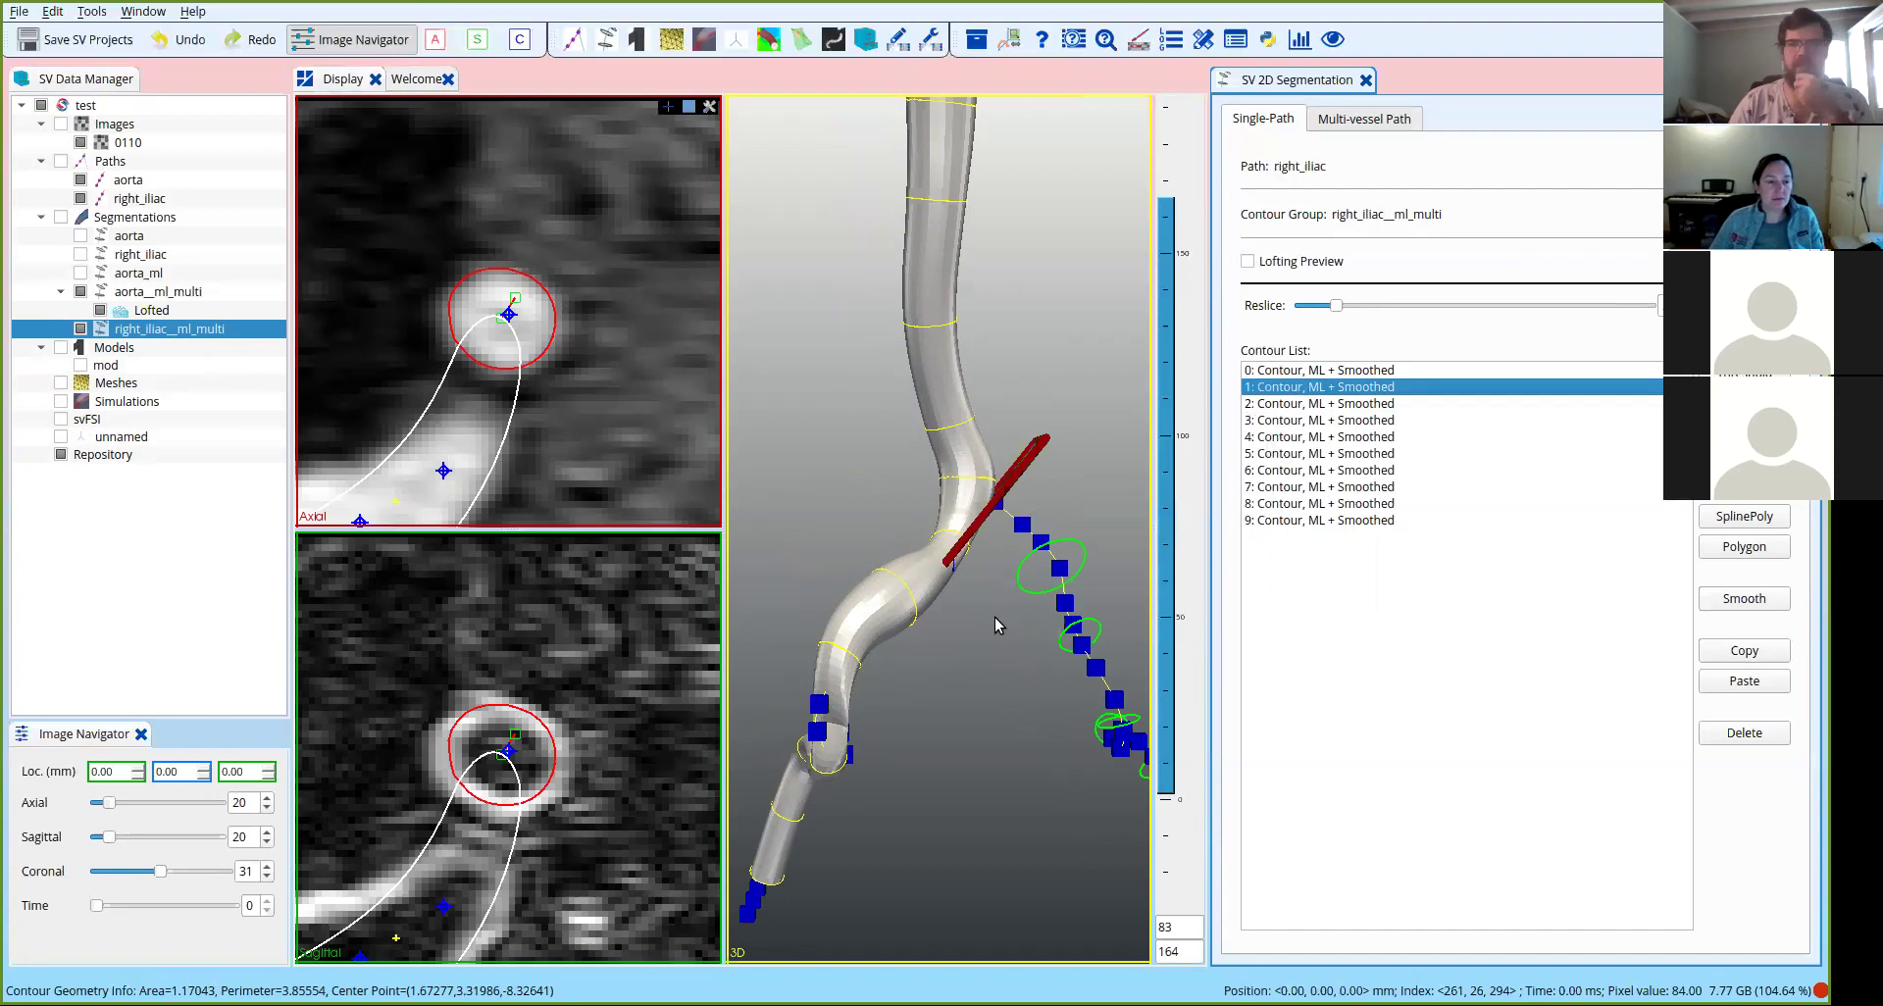
left_click_drag(996, 618, 932, 627)
left_click(1742, 734)
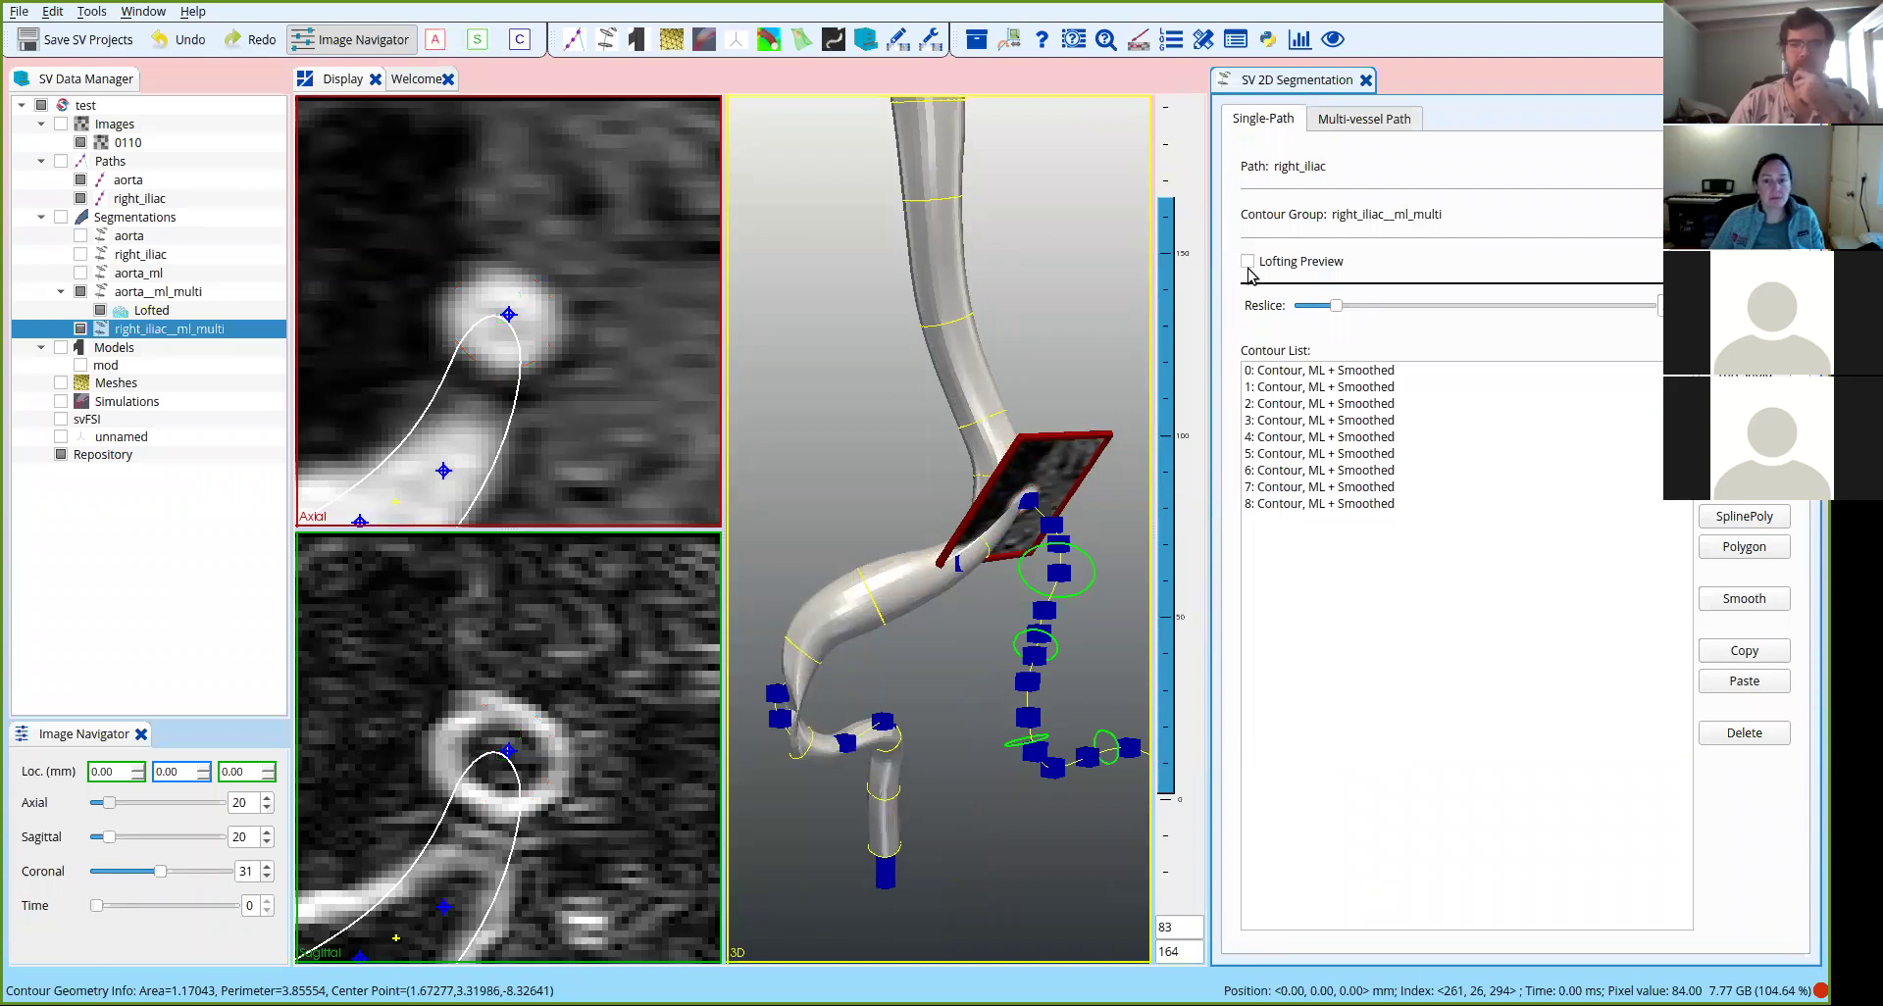
Loft right_iliac__ml_multi into a preview surface and rotate to view the bifurcation.
left_click_drag(971, 706, 1022, 639)
scroll(1022, 640, "down", 4)
scroll(1024, 626, "down", 3)
left_click_drag(1028, 533, 930, 547)
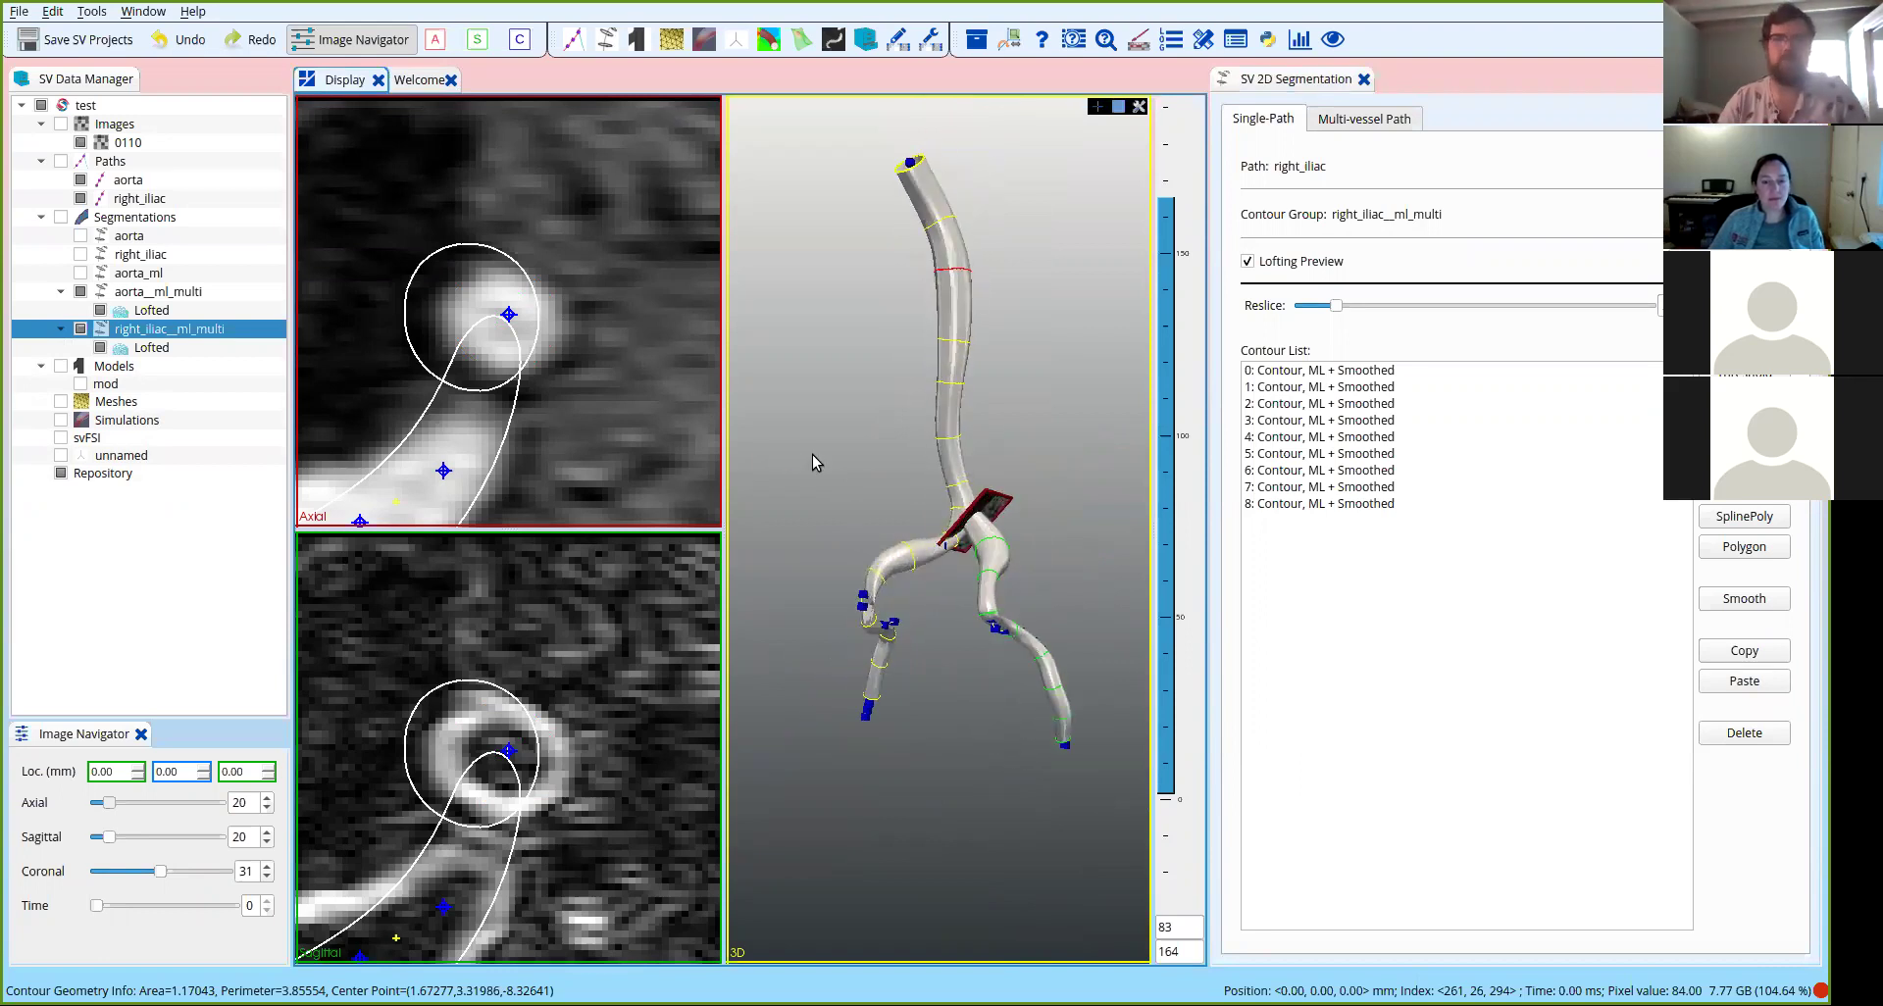